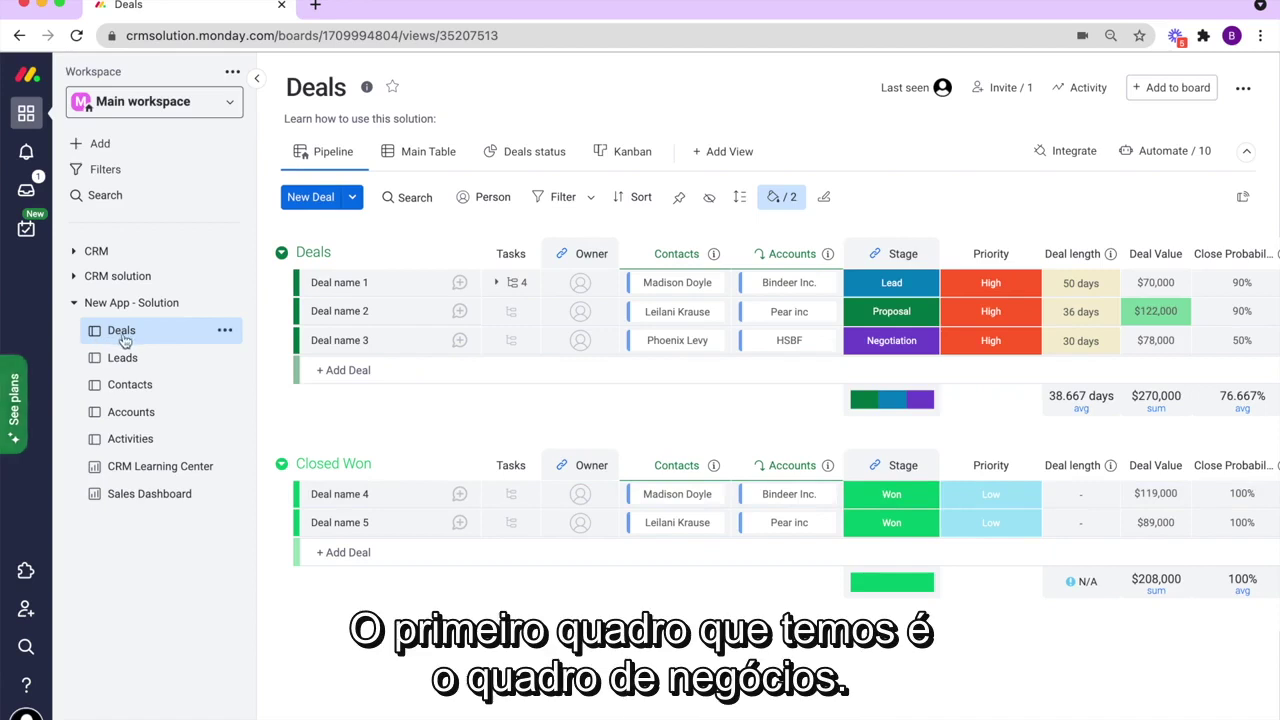
Scroll sideways across the Deals board to review all its columns.
{"action": "scroll", "coordinate": [511, 399], "scroll_direction": "right", "scroll_amount": 5}
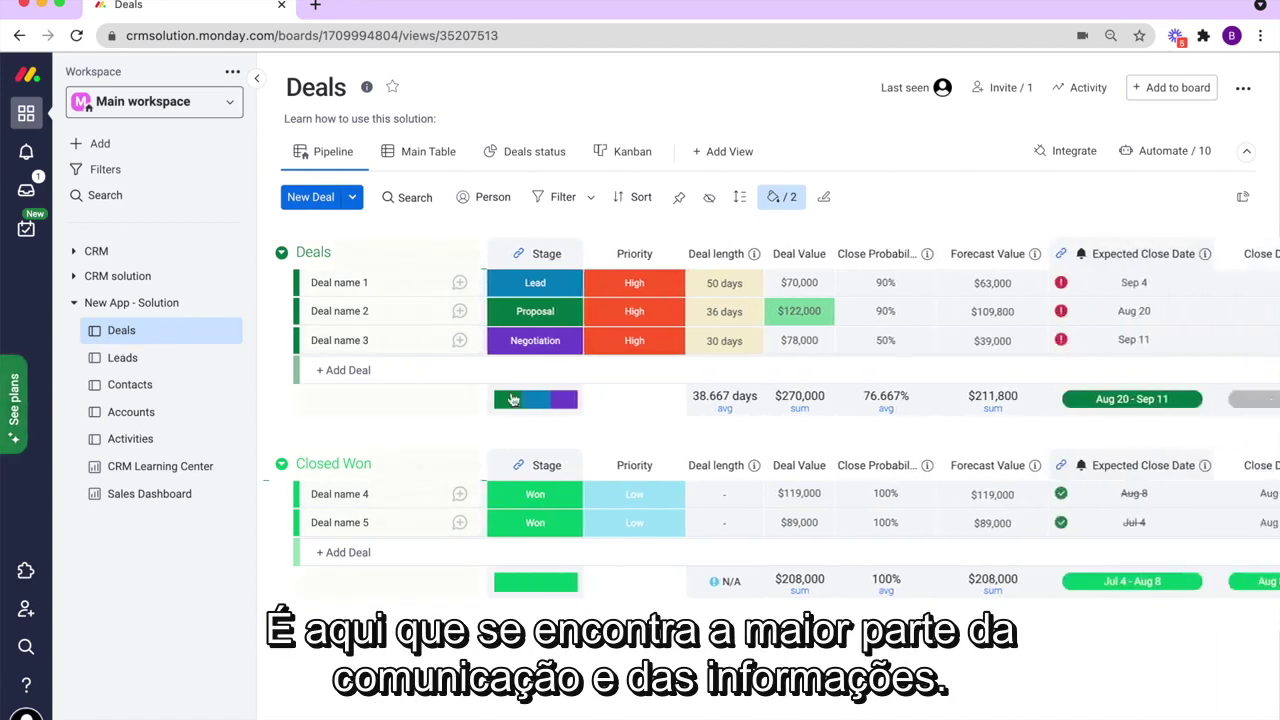
{"action": "scroll", "coordinate": [511, 399], "scroll_direction": "right", "scroll_amount": 8}
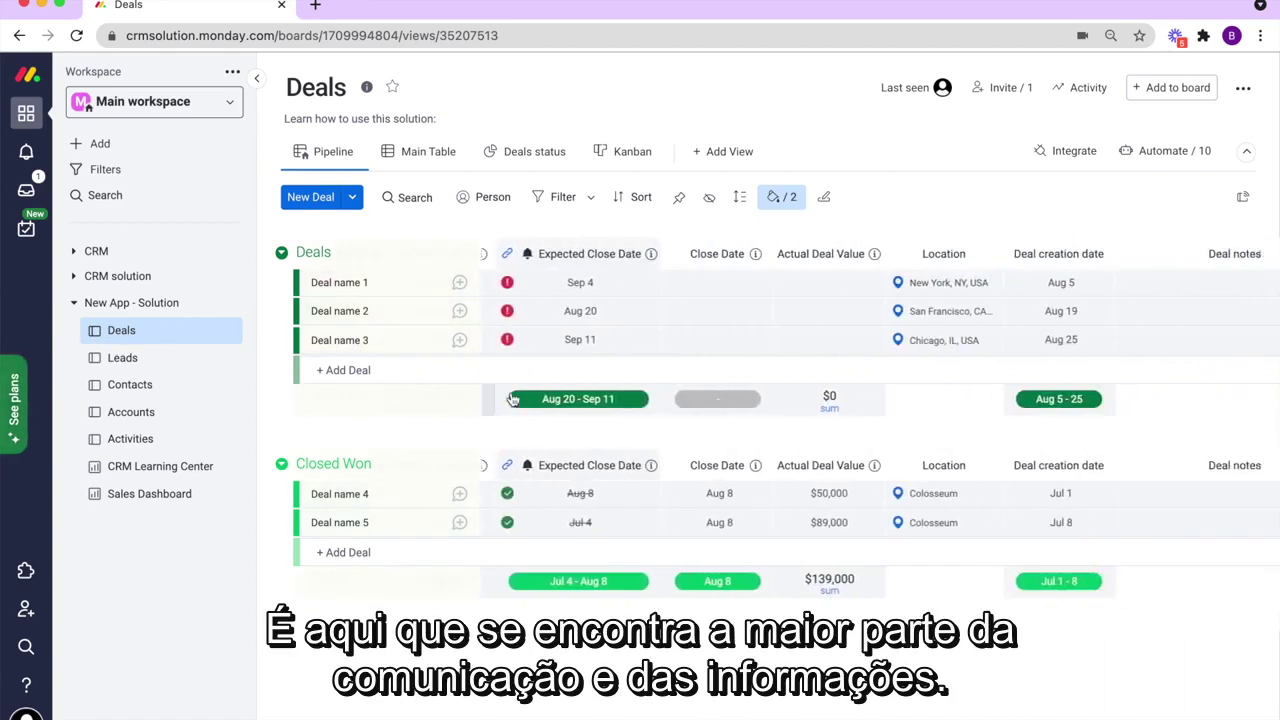
{"action": "scroll", "coordinate": [511, 399], "scroll_direction": "right", "scroll_amount": 4}
{"action": "scroll", "coordinate": [511, 399], "scroll_direction": "left", "scroll_amount": 15}
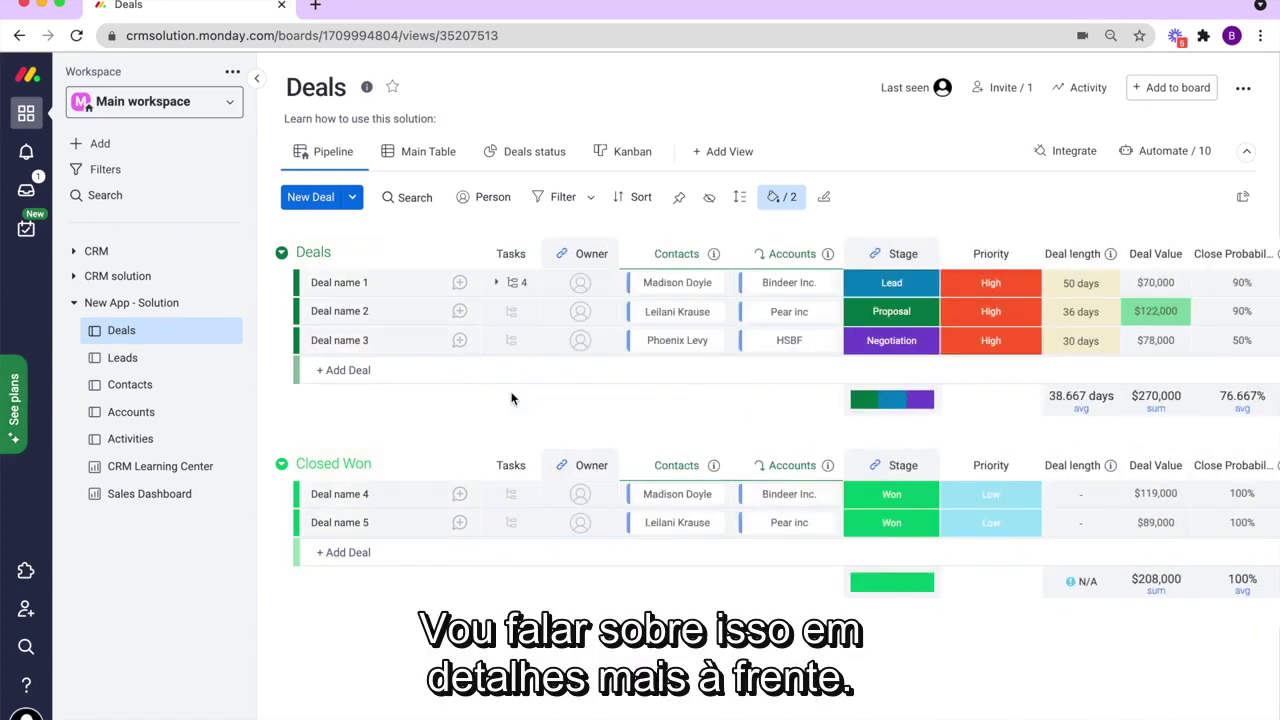
On the Leads board, add a new lead with the person's name to the New Leads group.
{"action": "left_click", "coordinate": [163, 366]}
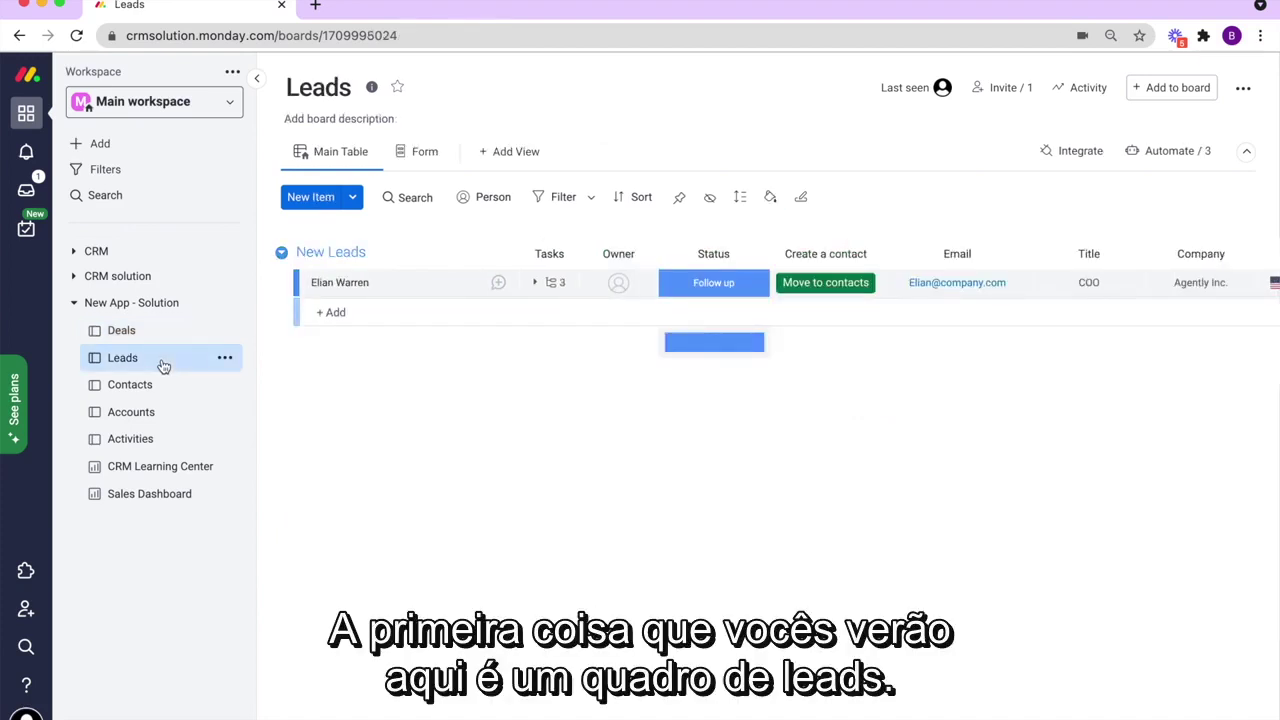
{"action": "left_click", "coordinate": [331, 312]}
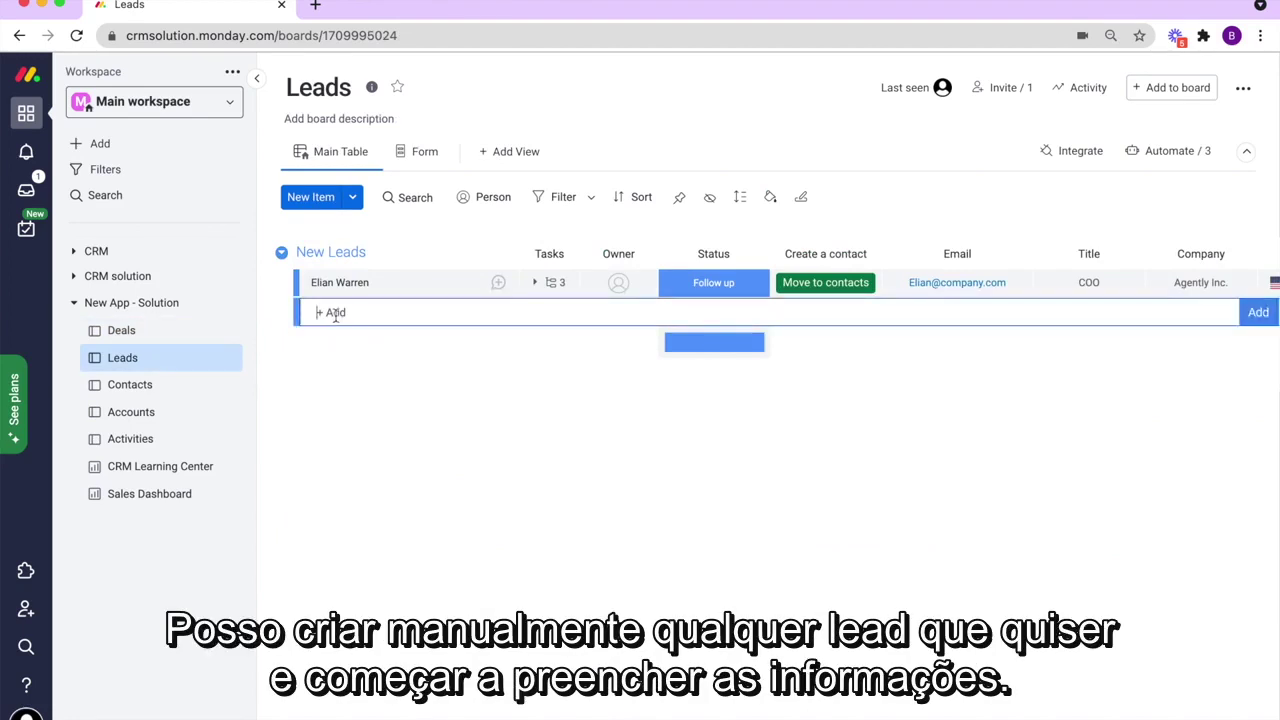
{"action": "type", "text": "Ben F"}
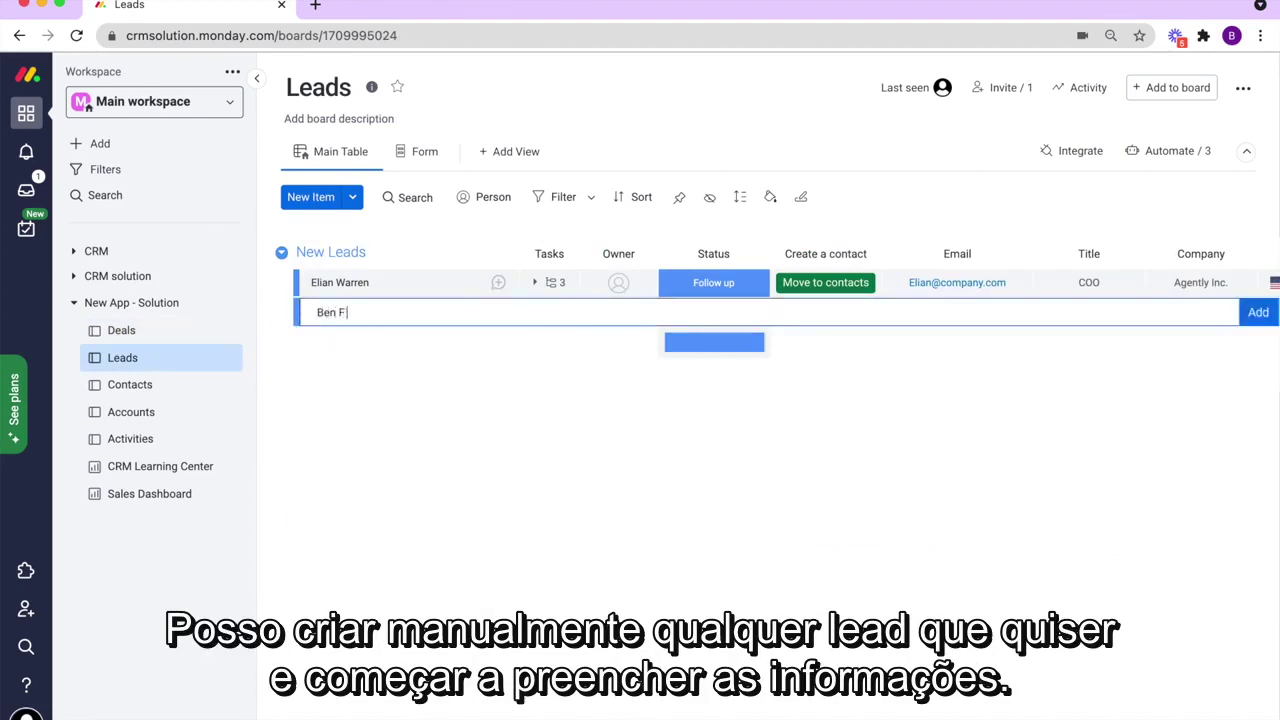
{"action": "key", "text": "Return"}
{"action": "left_click", "coordinate": [692, 316]}
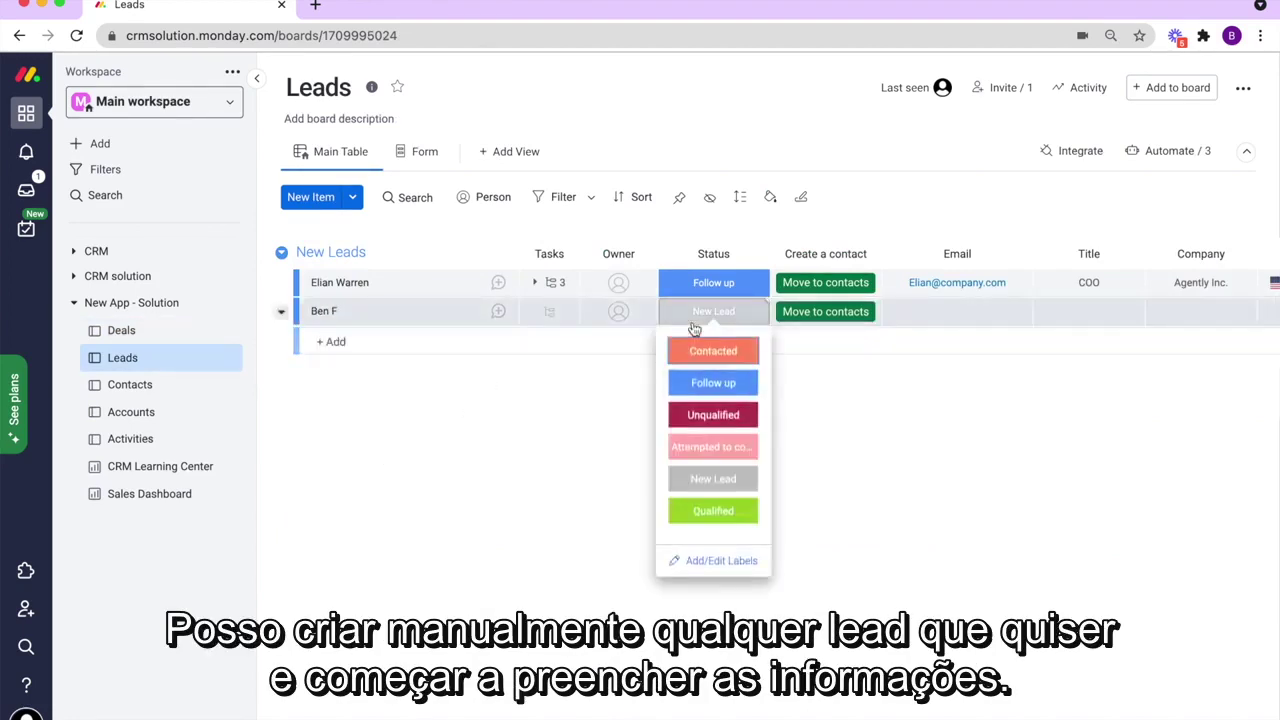
{"action": "left_click", "coordinate": [535, 448]}
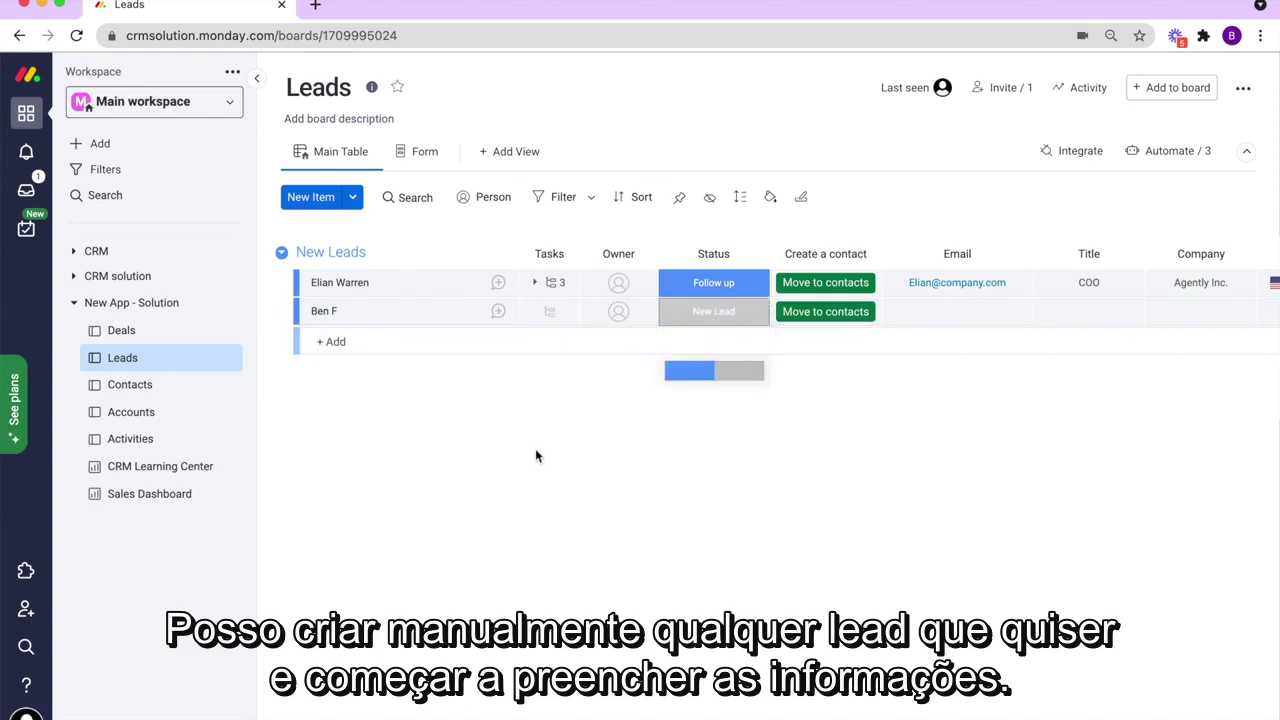
Preview the lead capture Form view, then return to the Main Table.
{"action": "left_click", "coordinate": [416, 152]}
{"action": "scroll", "coordinate": [602, 403], "scroll_direction": "down", "scroll_amount": 4}
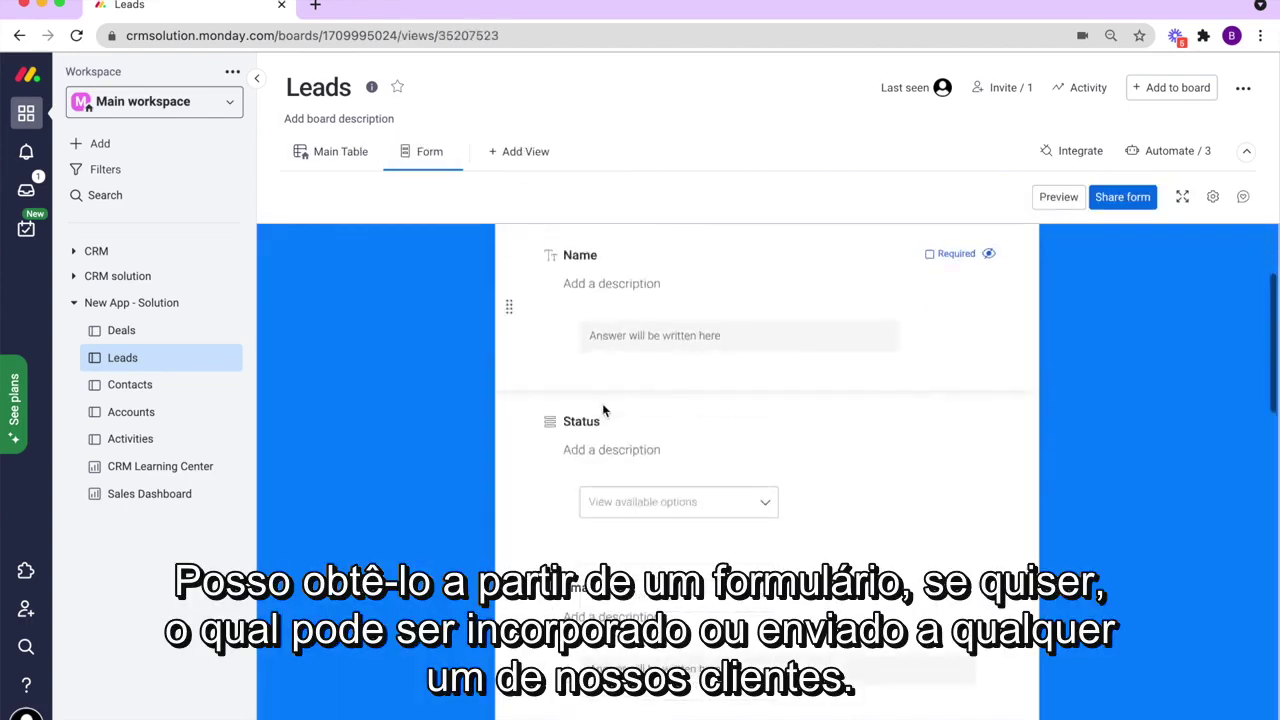
{"action": "scroll", "coordinate": [602, 403], "scroll_direction": "up", "scroll_amount": 4}
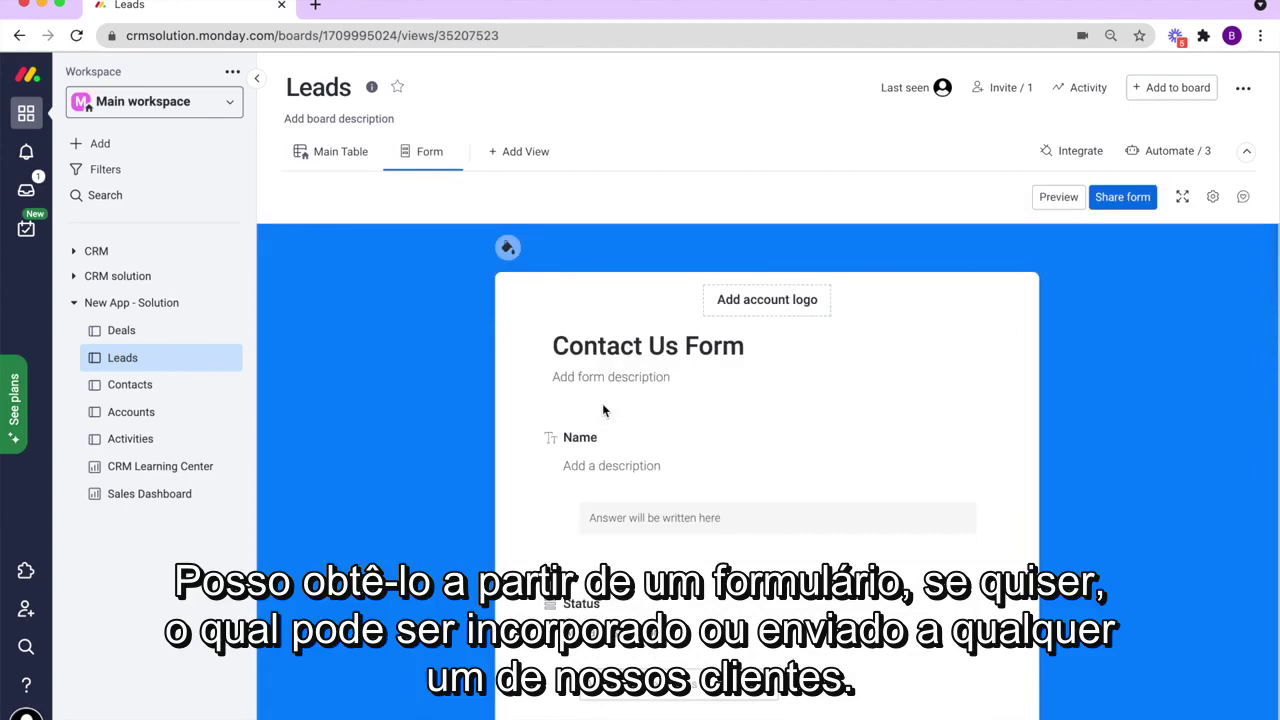
{"action": "left_click", "coordinate": [320, 156]}
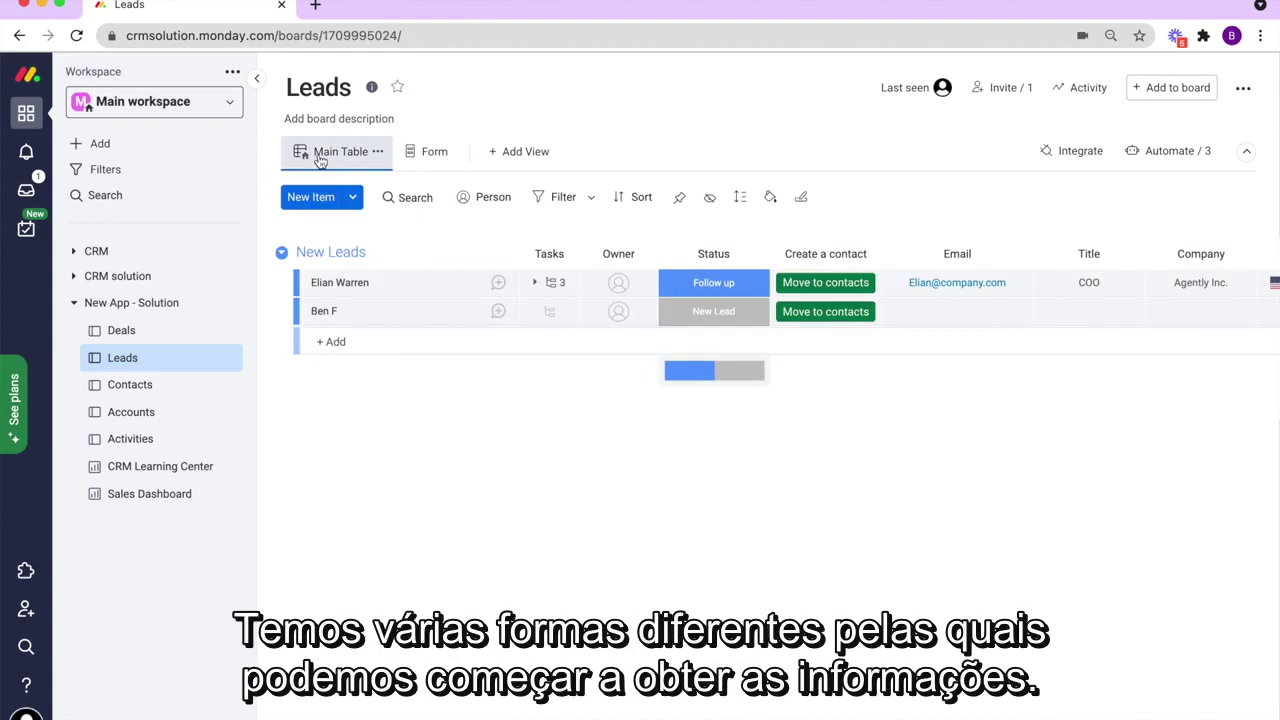
Check the Import Items option from the New Item menu and close it without importing.
{"action": "left_click", "coordinate": [354, 198]}
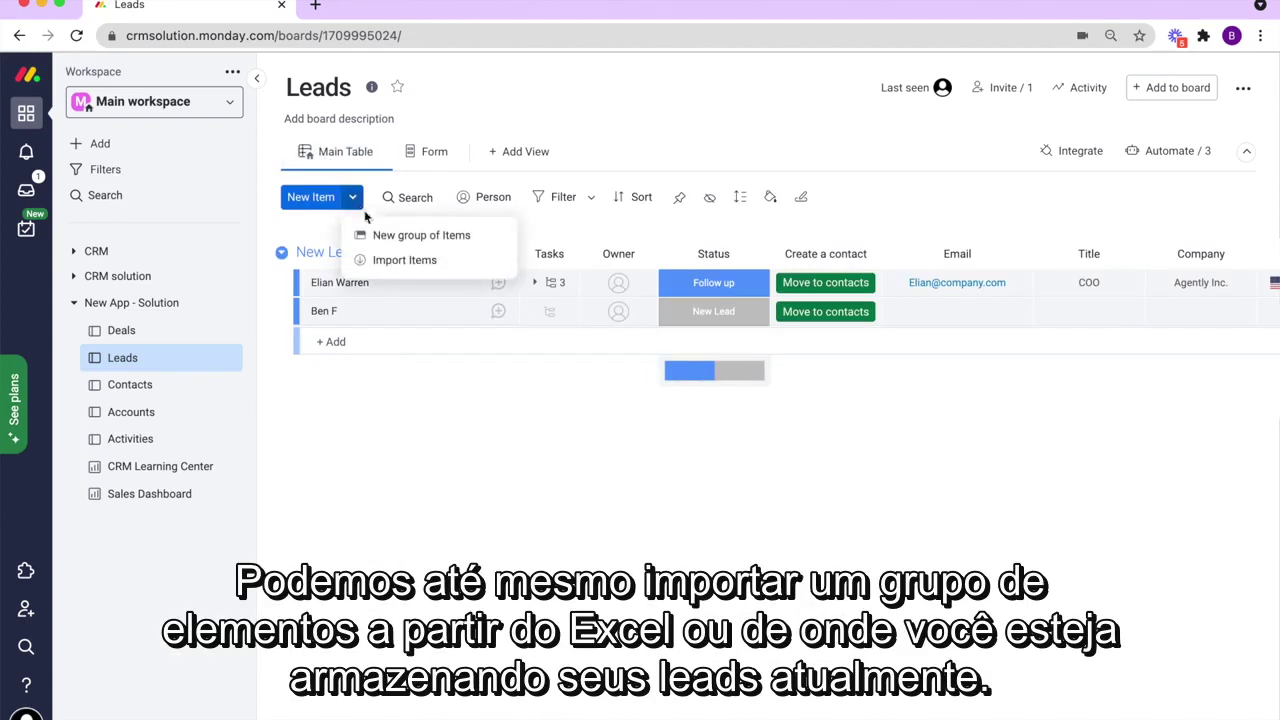
{"action": "left_click", "coordinate": [389, 261]}
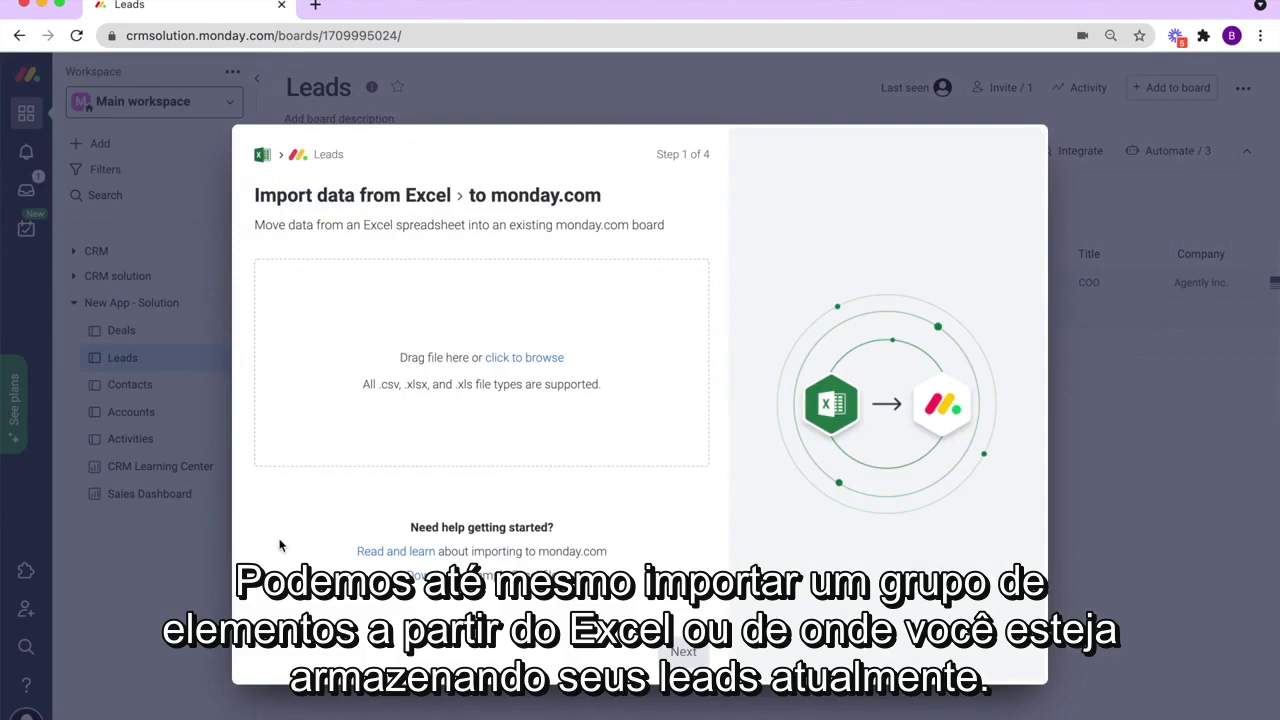
{"action": "left_click", "coordinate": [210, 539]}
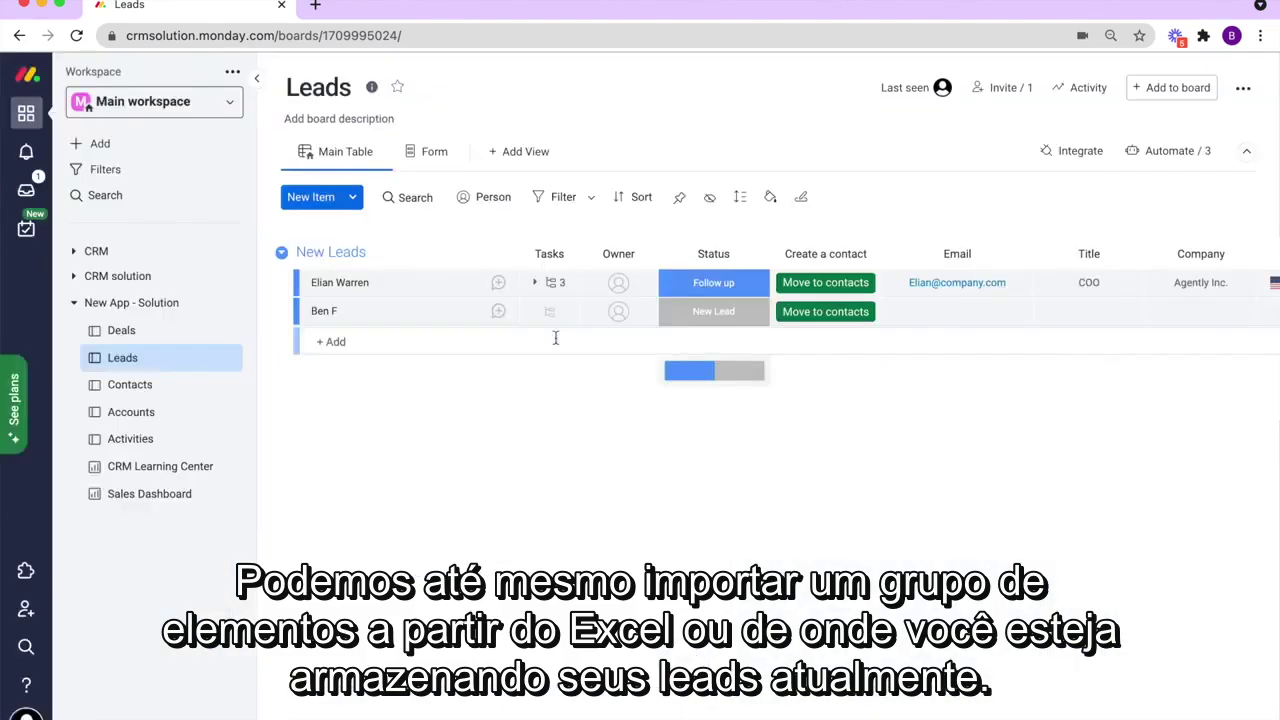
Move the new lead to Contacts and glance at the board's automations list.
{"action": "left_click", "coordinate": [840, 313]}
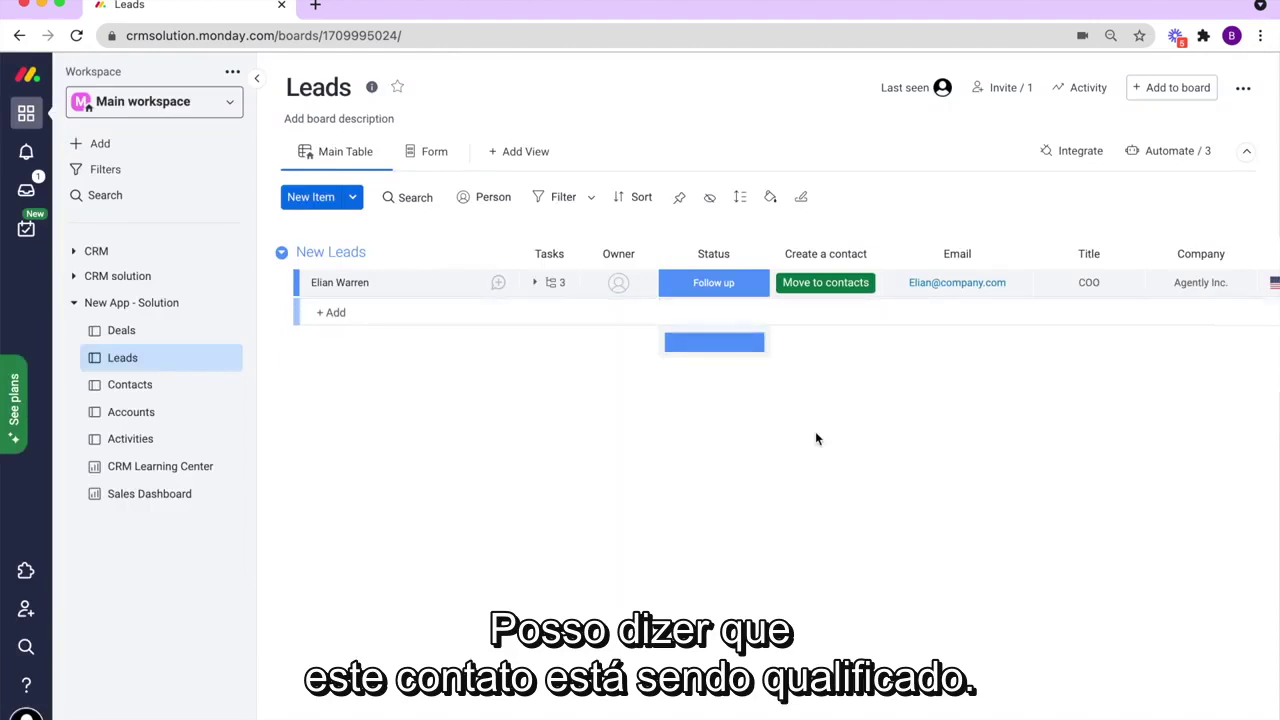
{"action": "left_click", "coordinate": [1152, 155]}
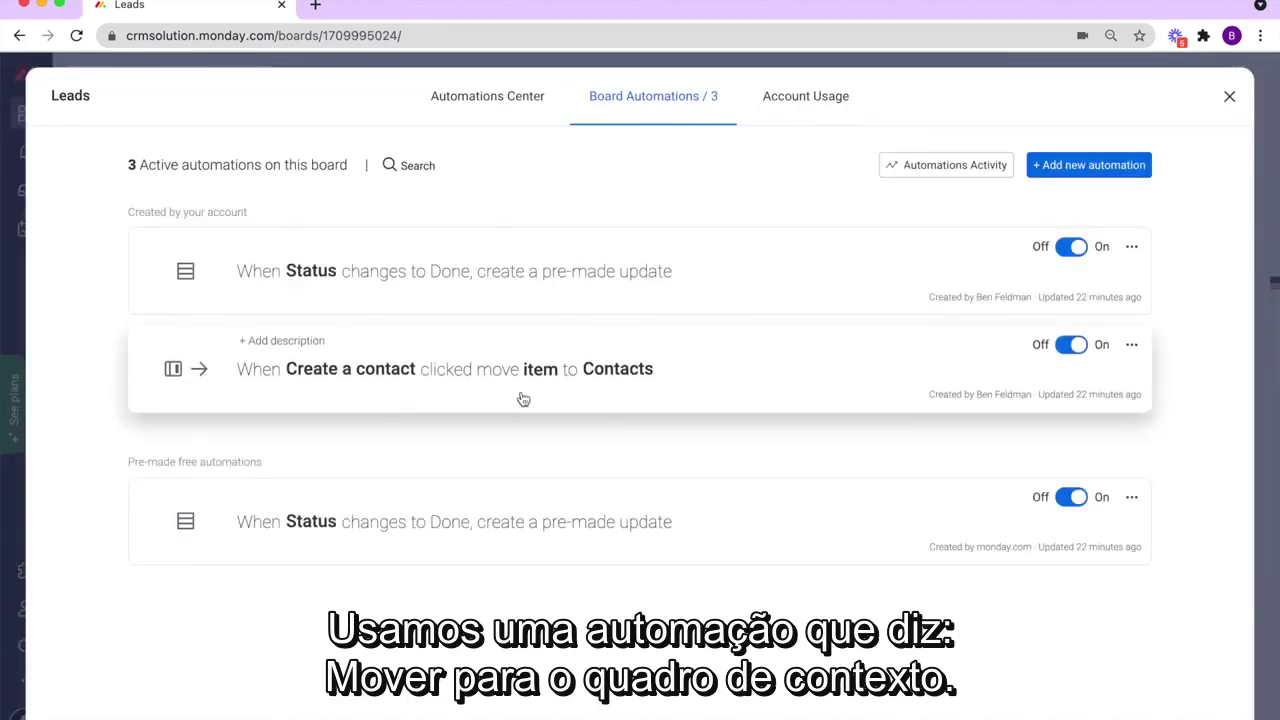
{"action": "left_click", "coordinate": [1230, 97]}
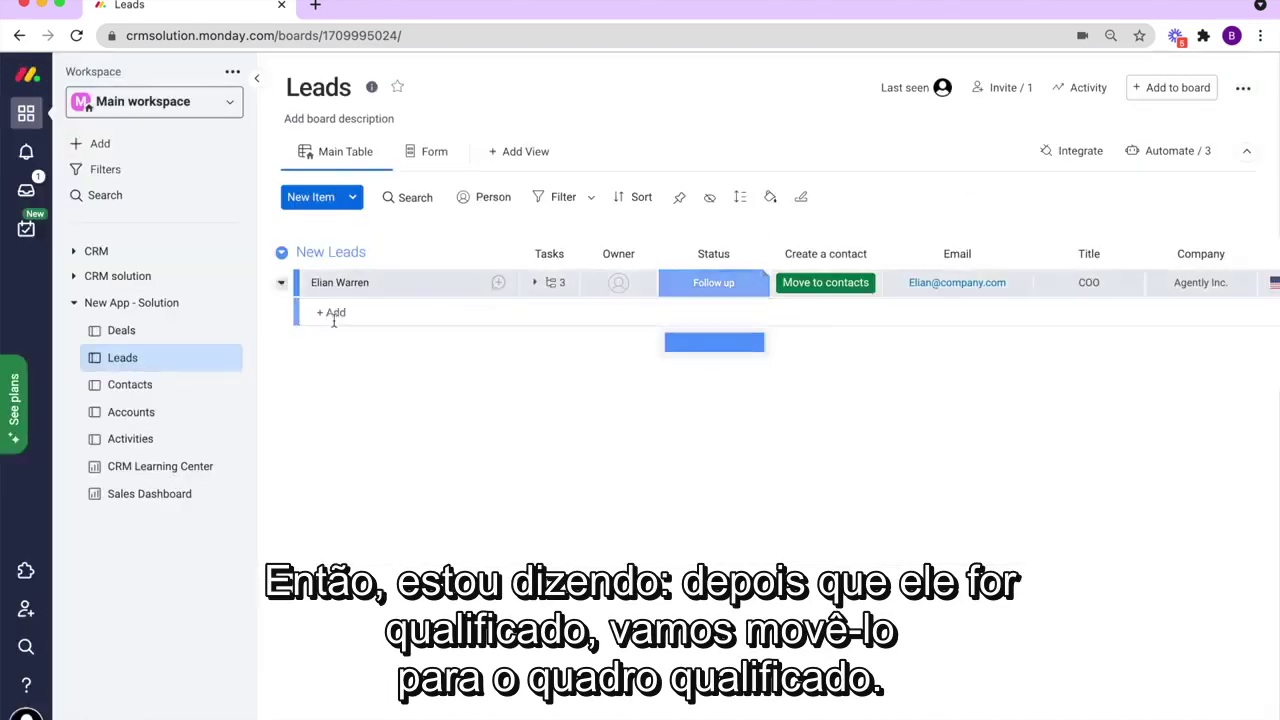
On the Contacts board, set the new Qualified Lead contact's account to HSBF.
{"action": "left_click", "coordinate": [128, 389]}
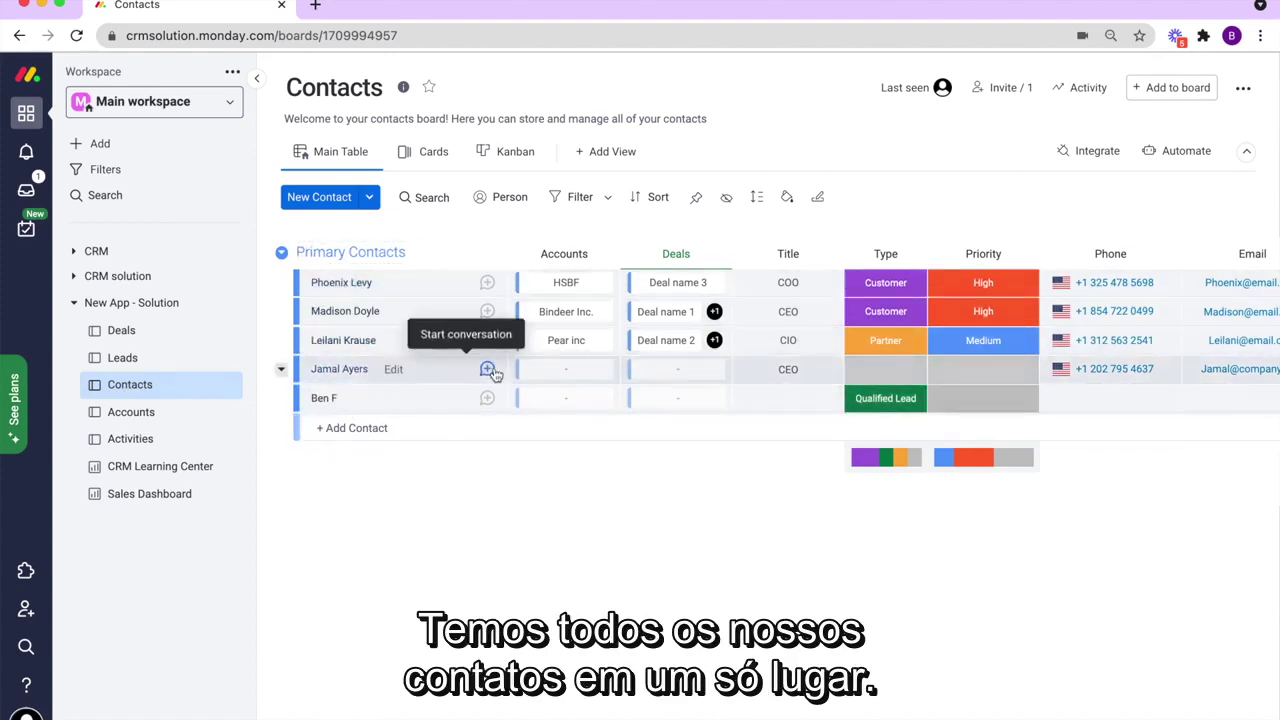
{"action": "scroll", "coordinate": [493, 373], "scroll_direction": "right", "scroll_amount": 1}
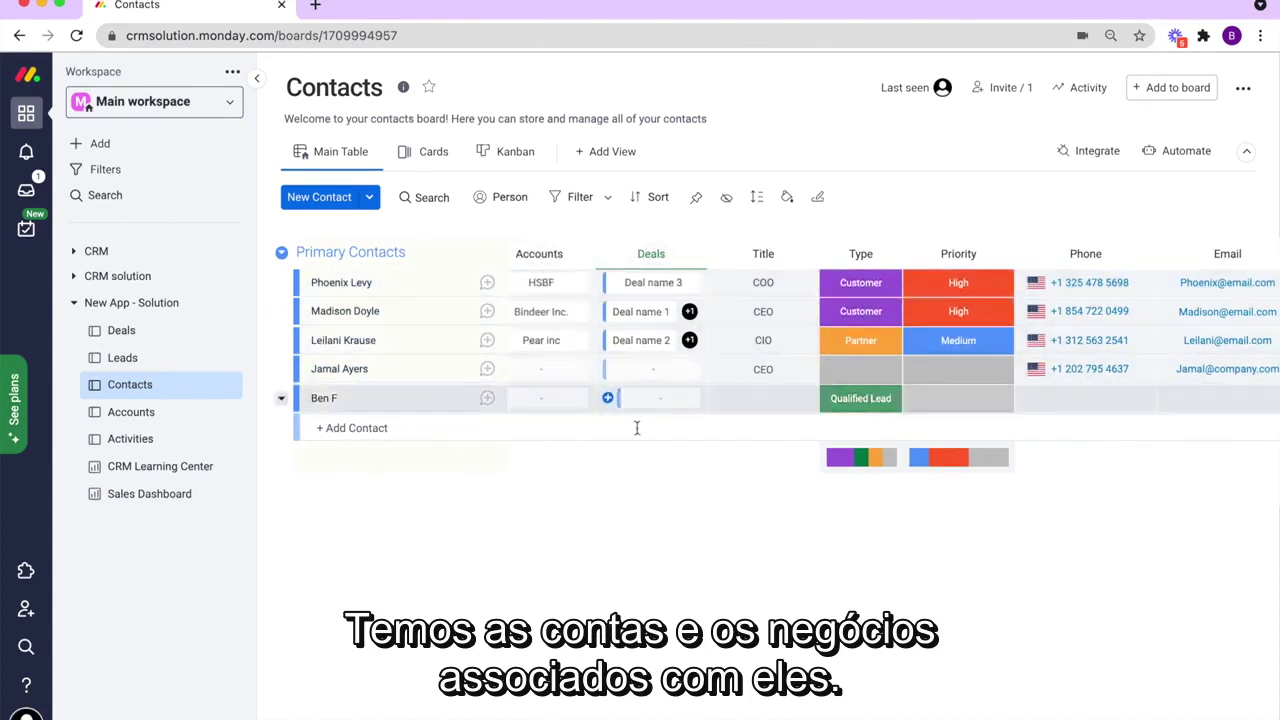
{"action": "scroll", "coordinate": [679, 397], "scroll_direction": "left", "scroll_amount": 1}
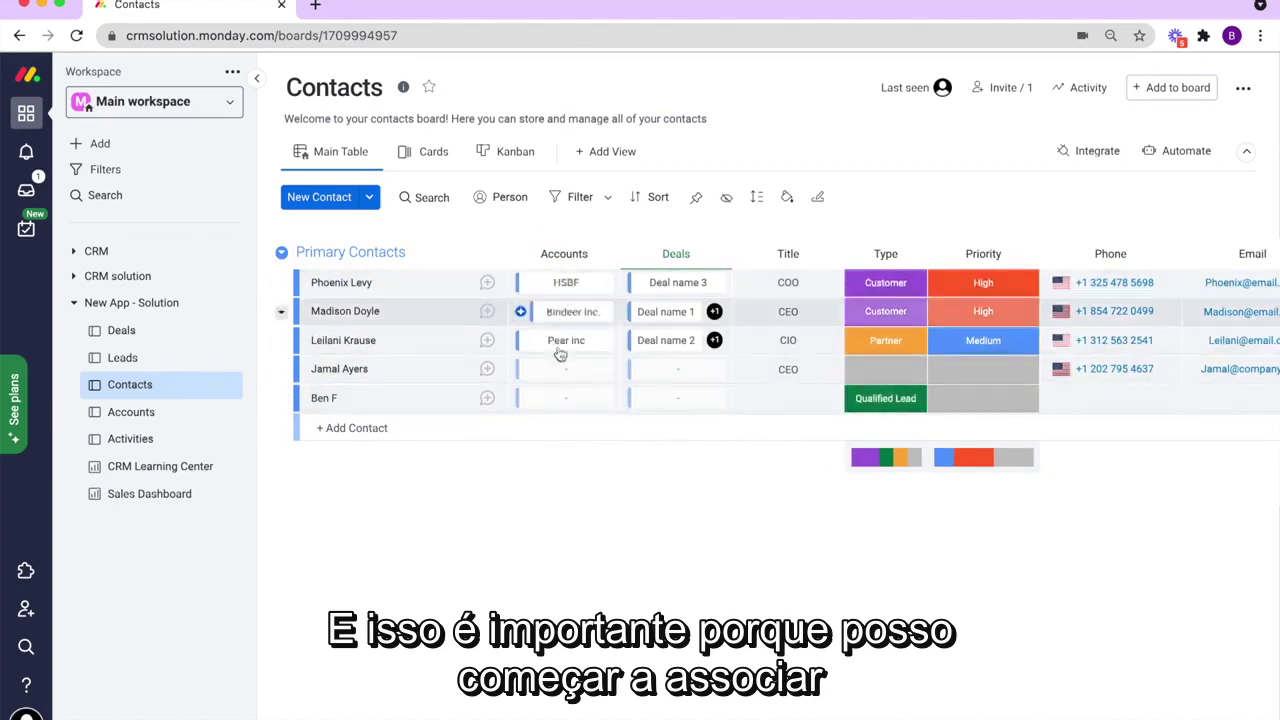
{"action": "left_click", "coordinate": [549, 397]}
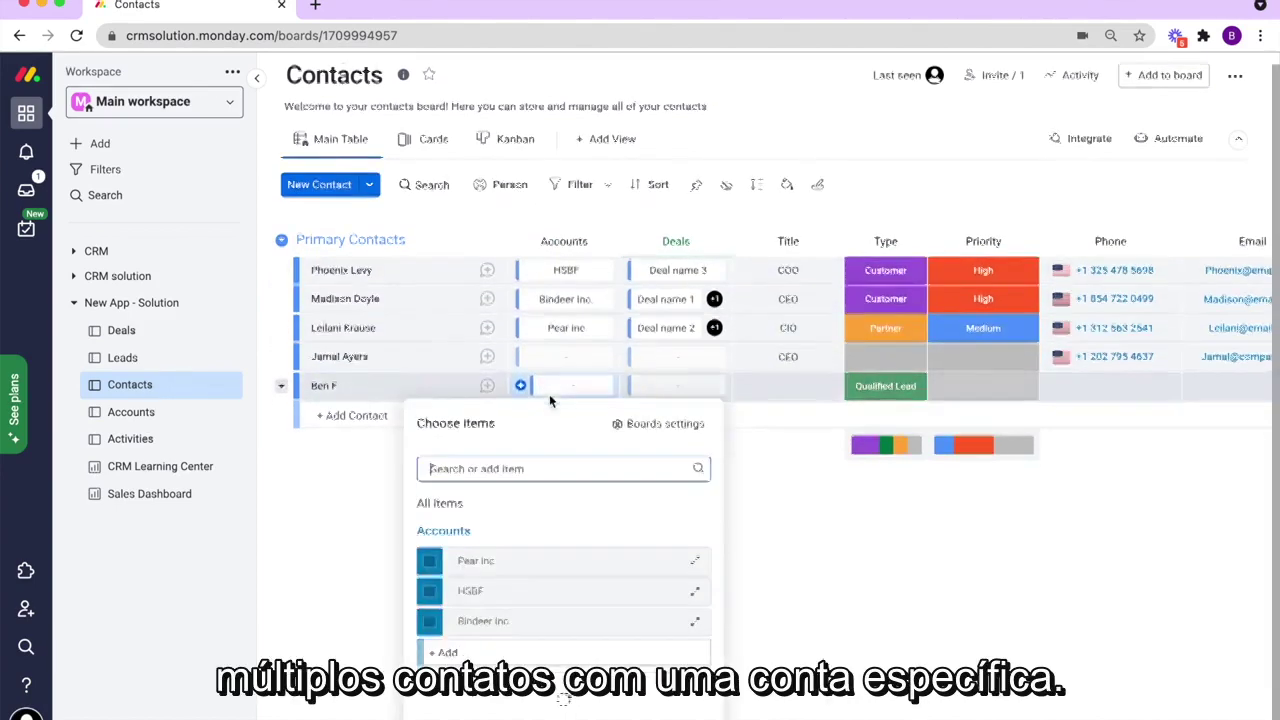
{"action": "left_click", "coordinate": [445, 568]}
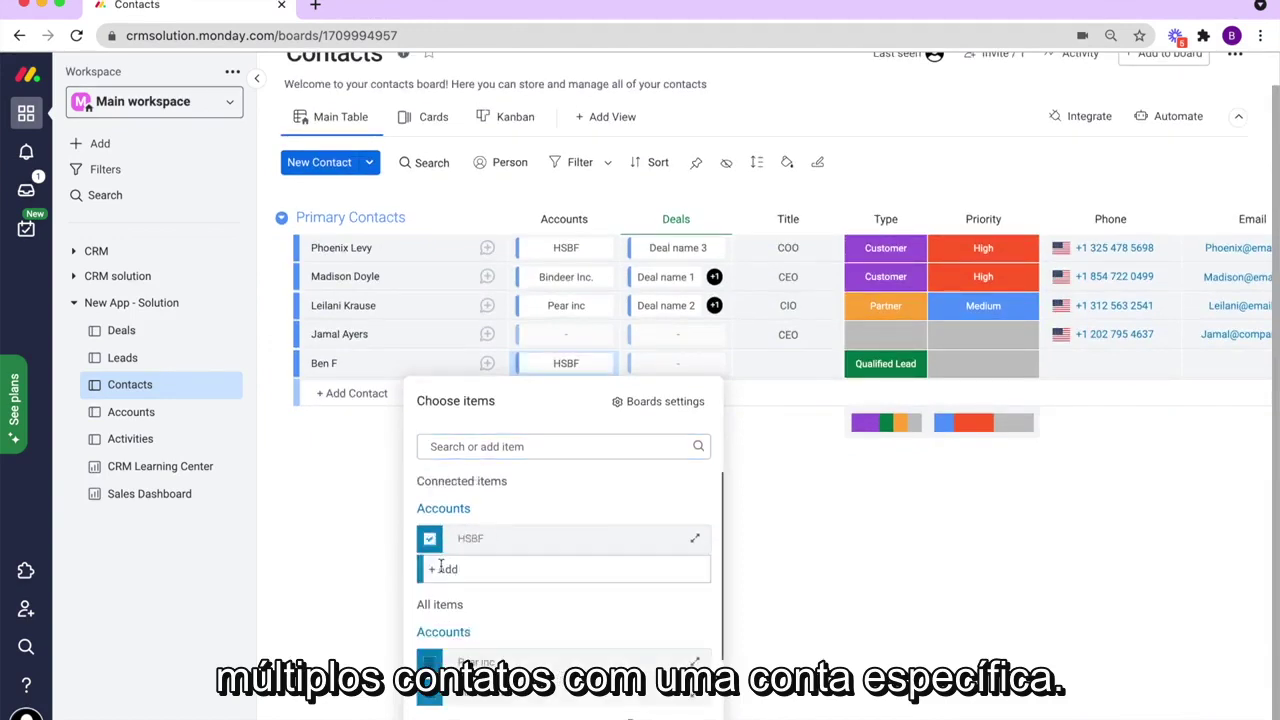
{"action": "left_click", "coordinate": [345, 488]}
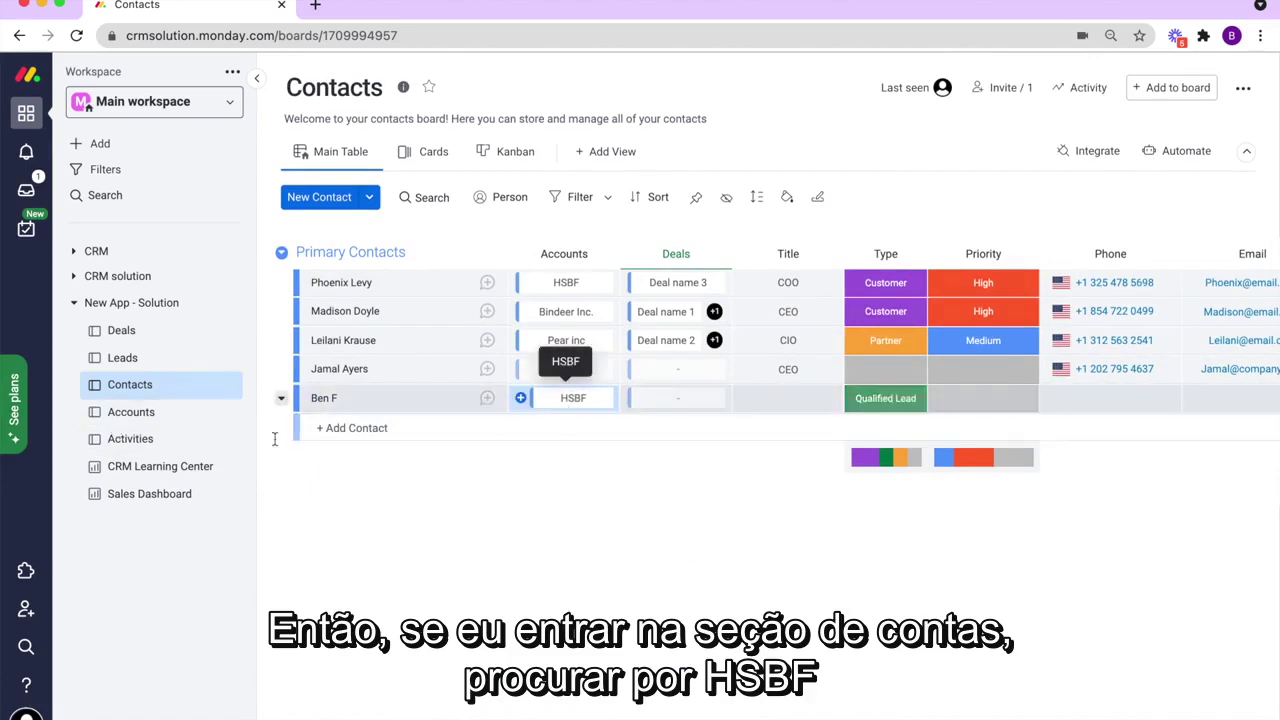
Open the Accounts board and view the two contacts linked to HSBF.
{"action": "left_click", "coordinate": [131, 413]}
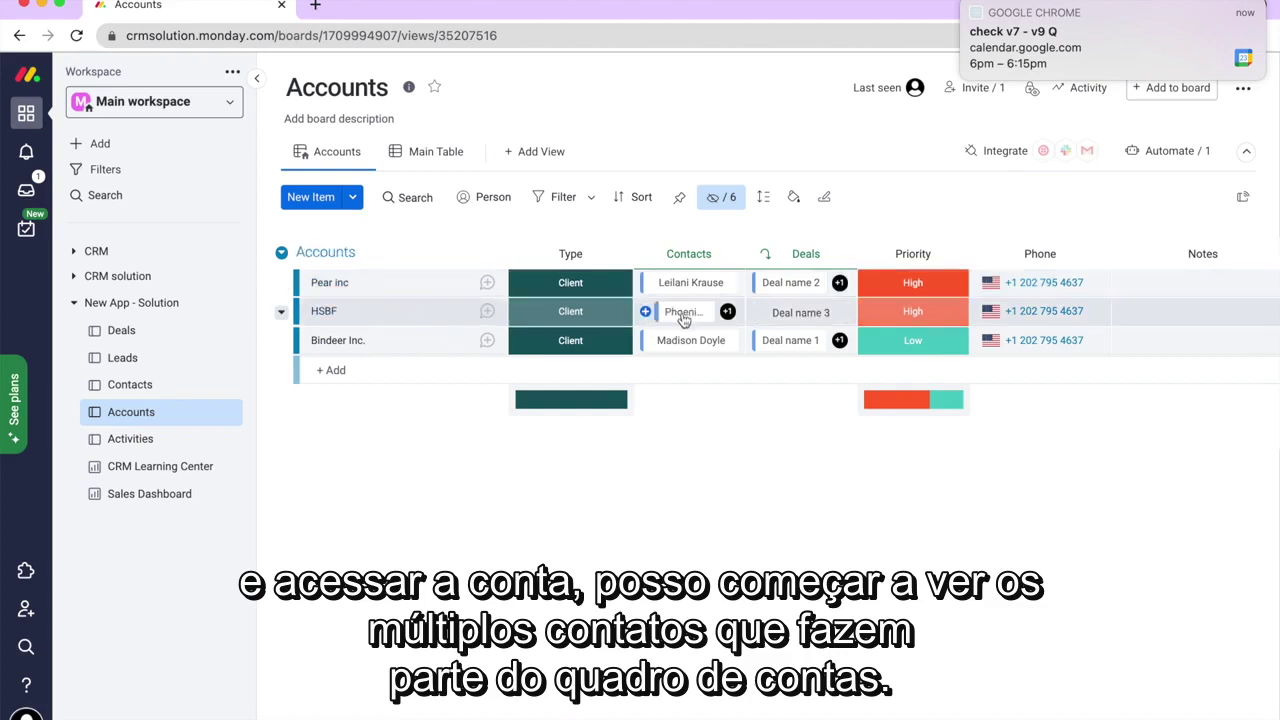
{"action": "left_click", "coordinate": [727, 311]}
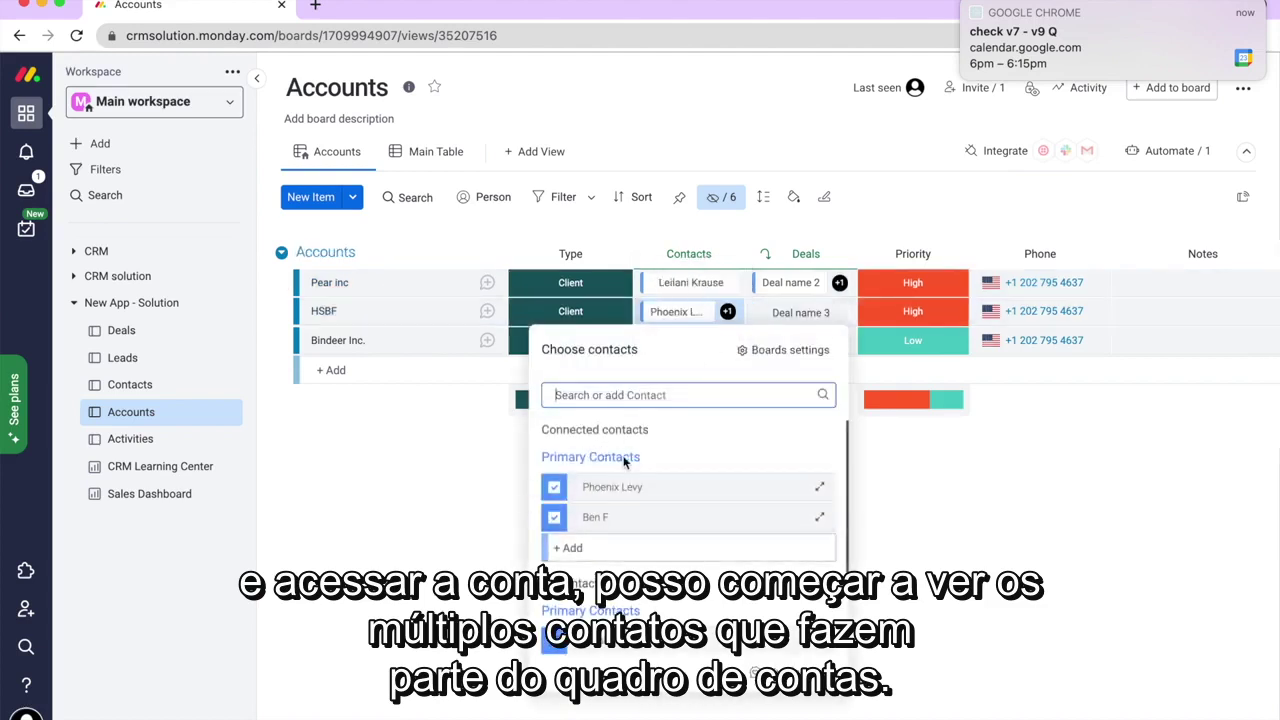
{"action": "left_click", "coordinate": [457, 505]}
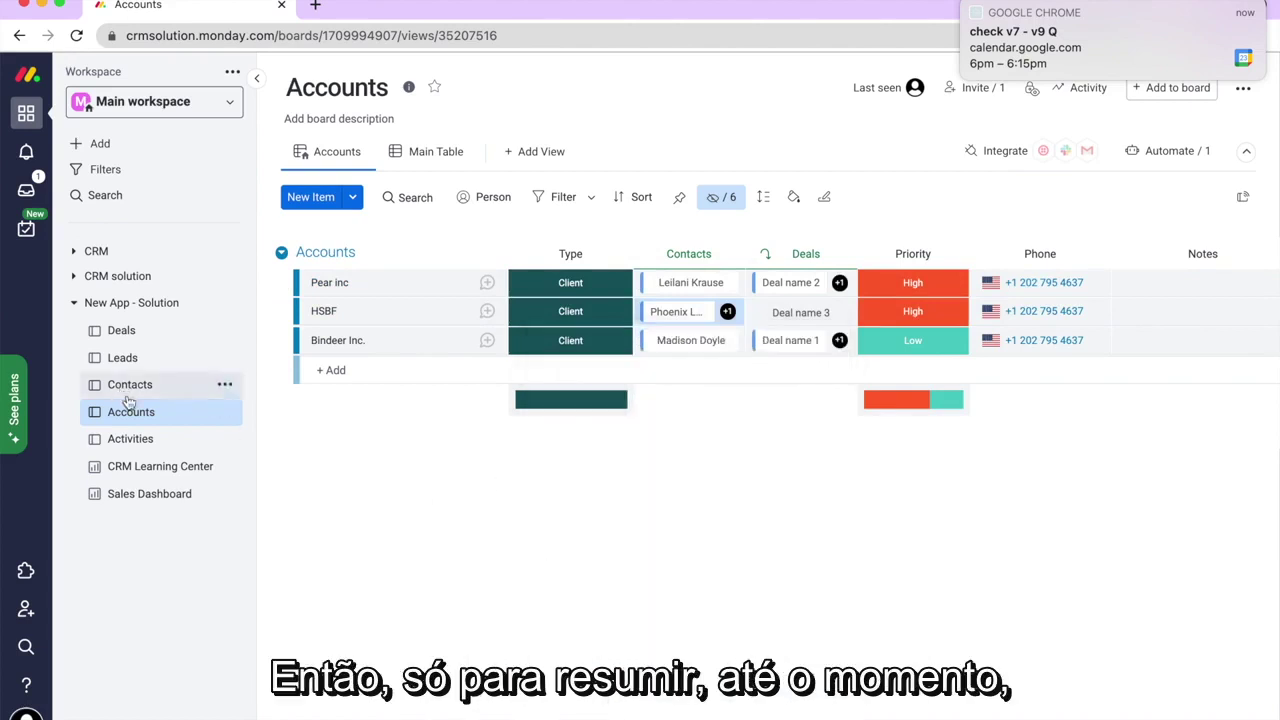
Cycle through the Deals, Leads, Contacts, Accounts and Activities boards.
{"action": "left_click", "coordinate": [115, 332]}
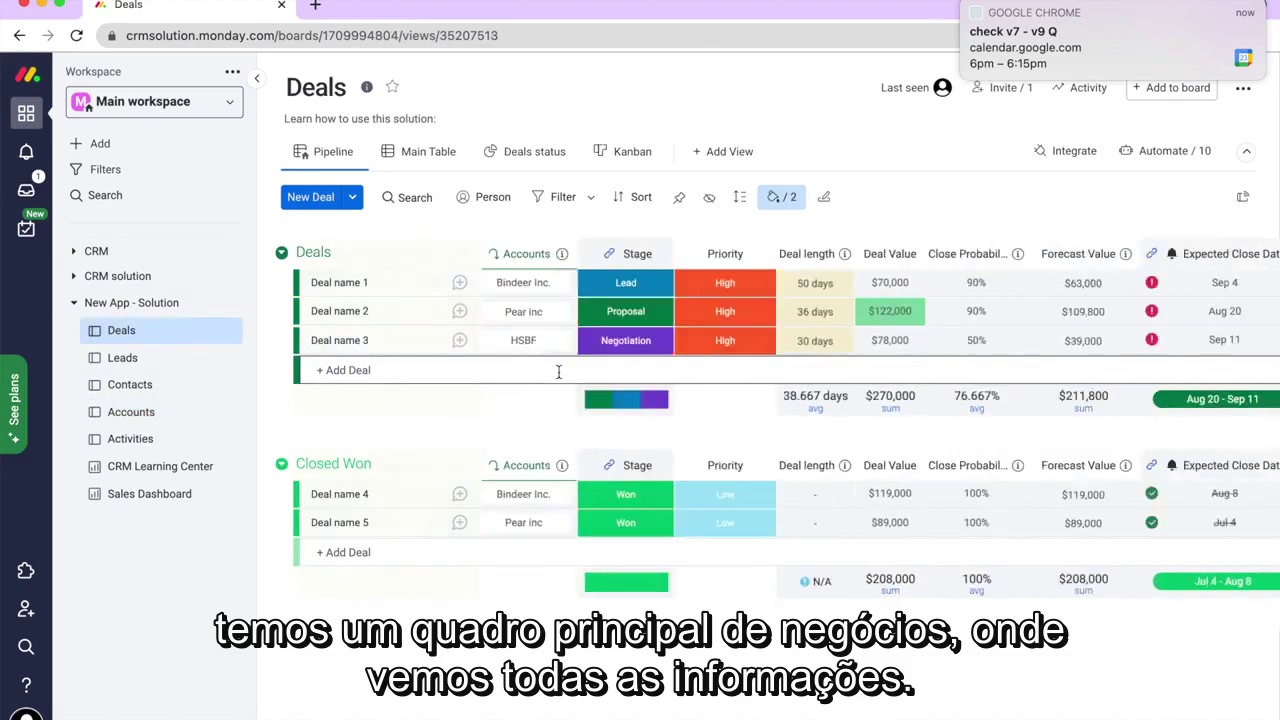
{"action": "left_click", "coordinate": [174, 358]}
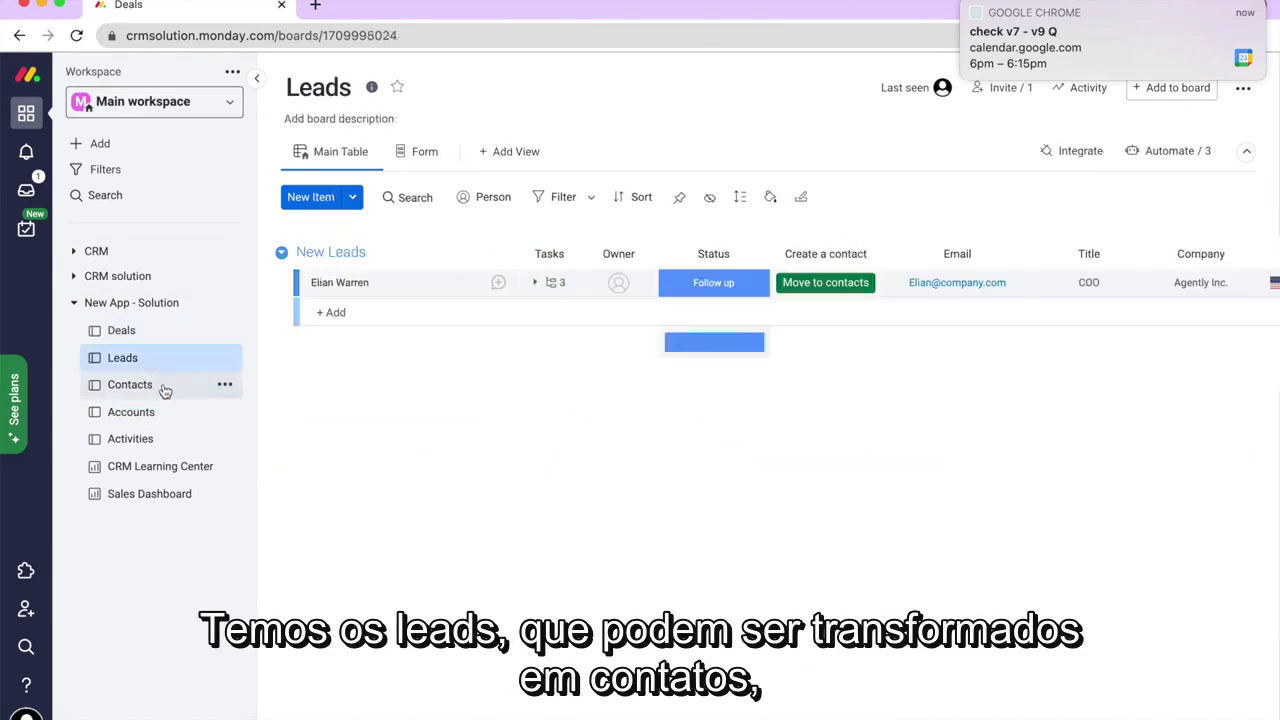
{"action": "left_click", "coordinate": [164, 390]}
{"action": "left_click", "coordinate": [166, 414]}
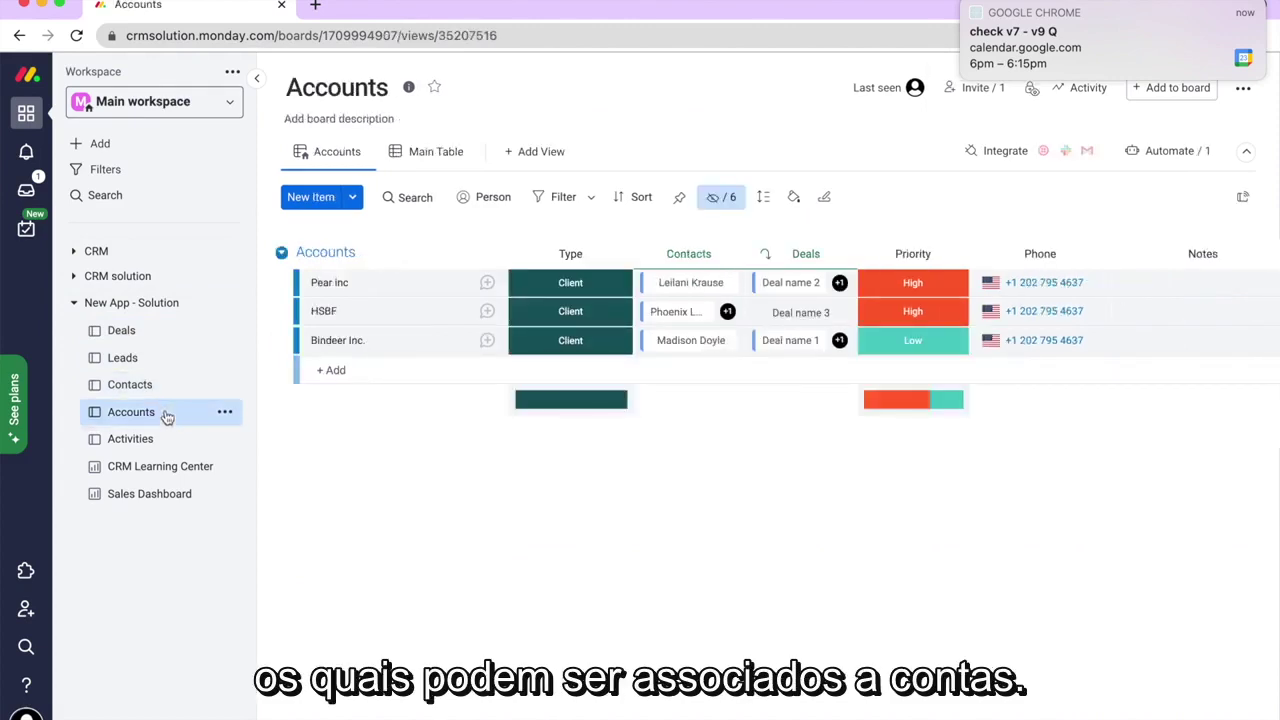
{"action": "left_click", "coordinate": [158, 445]}
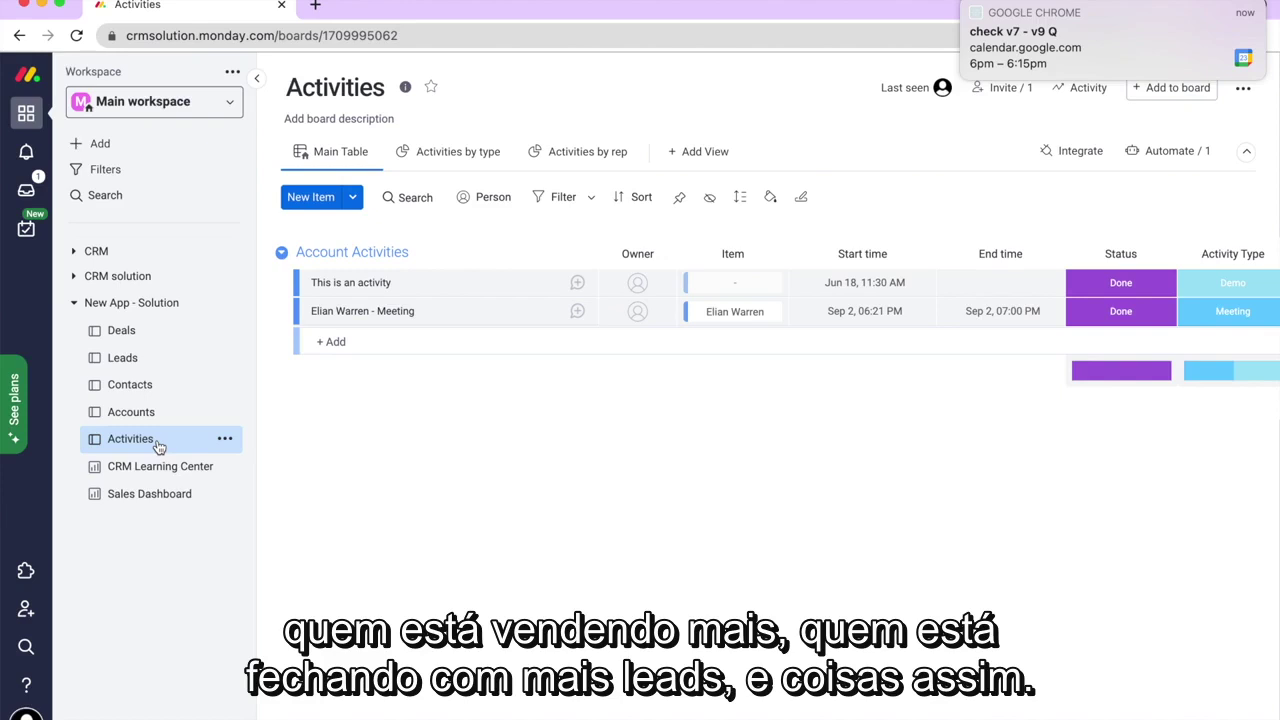
Open the CRM Learning Center dashboard under New App - Solution.
{"action": "left_click", "coordinate": [165, 474]}
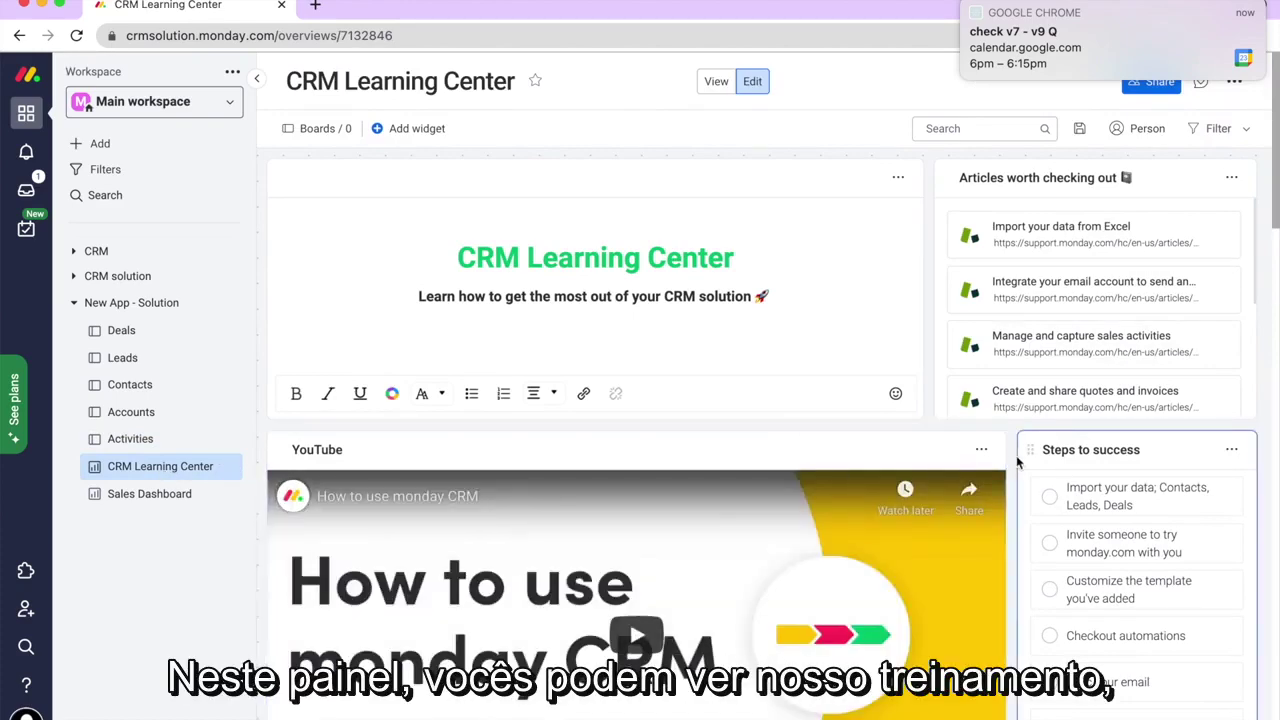
Scroll through the Learning Center's articles, YouTube video and steps-to-success checklist.
{"action": "scroll", "coordinate": [1013, 460], "scroll_direction": "down", "scroll_amount": 3}
{"action": "scroll", "coordinate": [1013, 460], "scroll_direction": "down", "scroll_amount": 8}
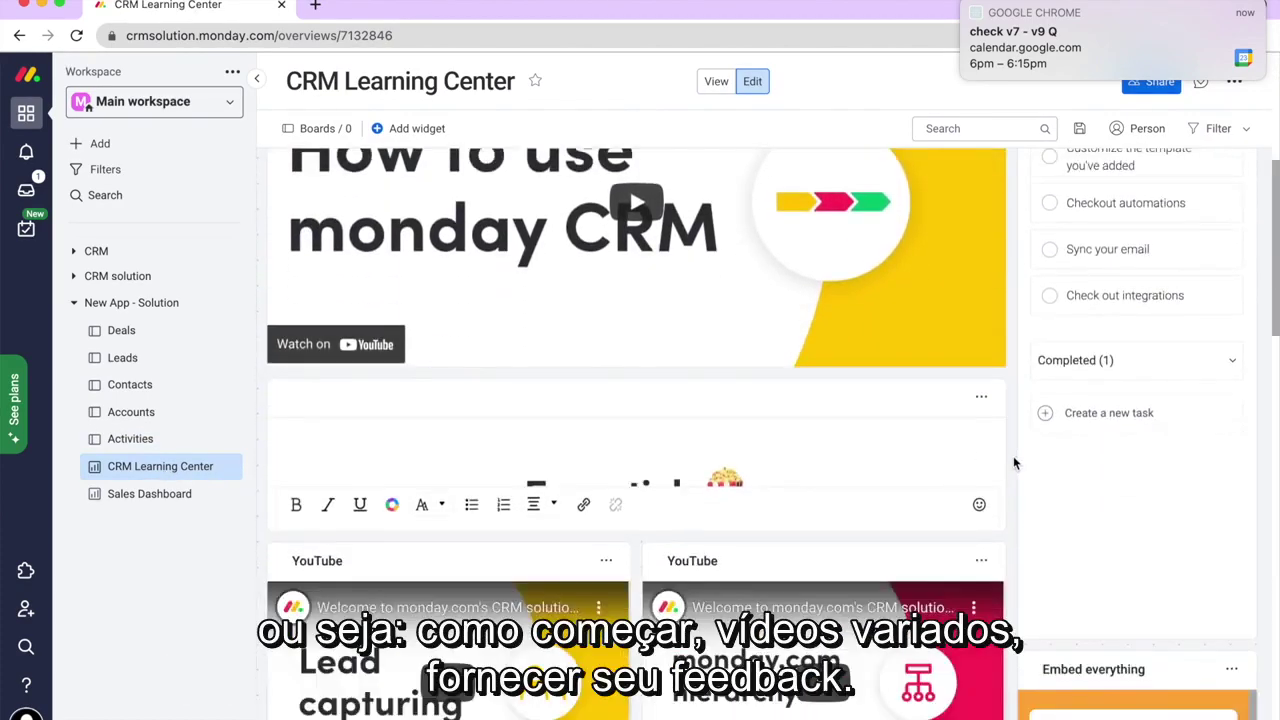
{"action": "scroll", "coordinate": [1013, 456], "scroll_direction": "down", "scroll_amount": 3}
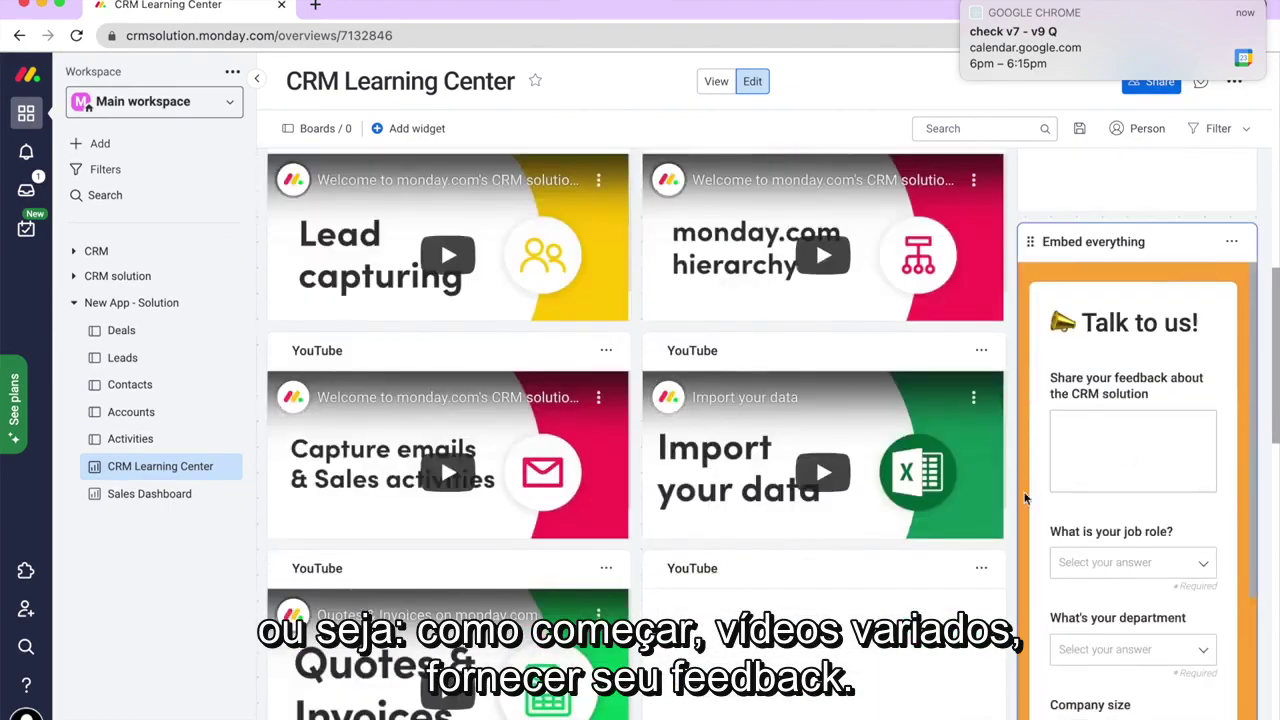
{"action": "scroll", "coordinate": [1030, 500], "scroll_direction": "up", "scroll_amount": 10}
{"action": "scroll", "coordinate": [1024, 498], "scroll_direction": "up", "scroll_amount": 1}
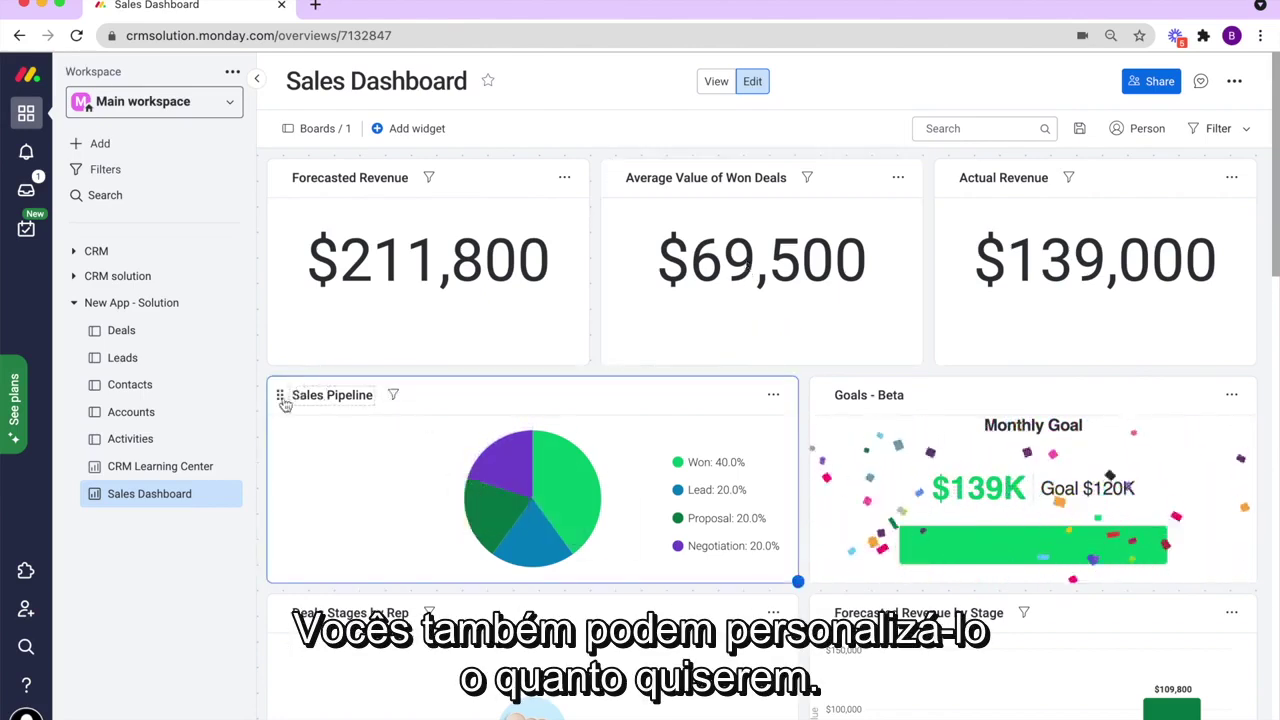
{"action": "left_click_drag", "start_coordinate": [280, 396], "coordinate": [314, 482]}
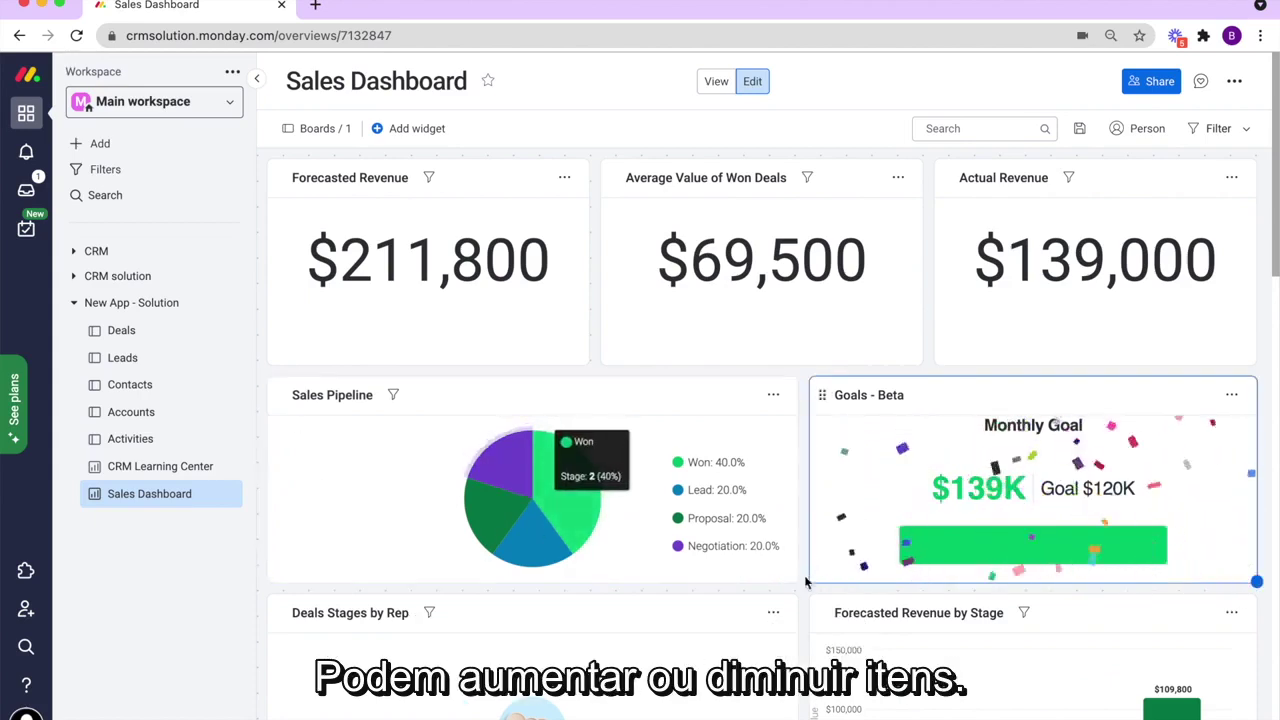
{"action": "mouse_move", "coordinate": [797, 581]}
{"action": "left_mouse_down"}
{"action": "mouse_move", "coordinate": [655, 574]}
{"action": "mouse_move", "coordinate": [797, 581]}
{"action": "left_mouse_up"}
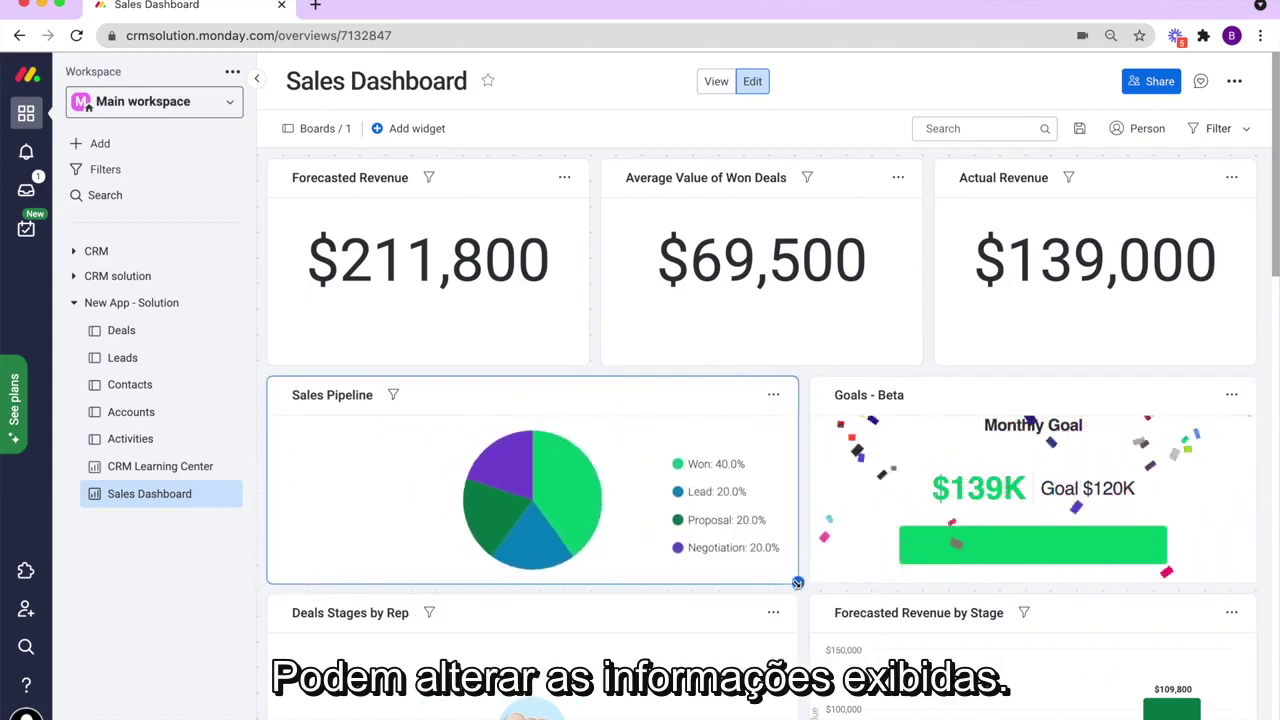
{"action": "left_click", "coordinate": [128, 340]}
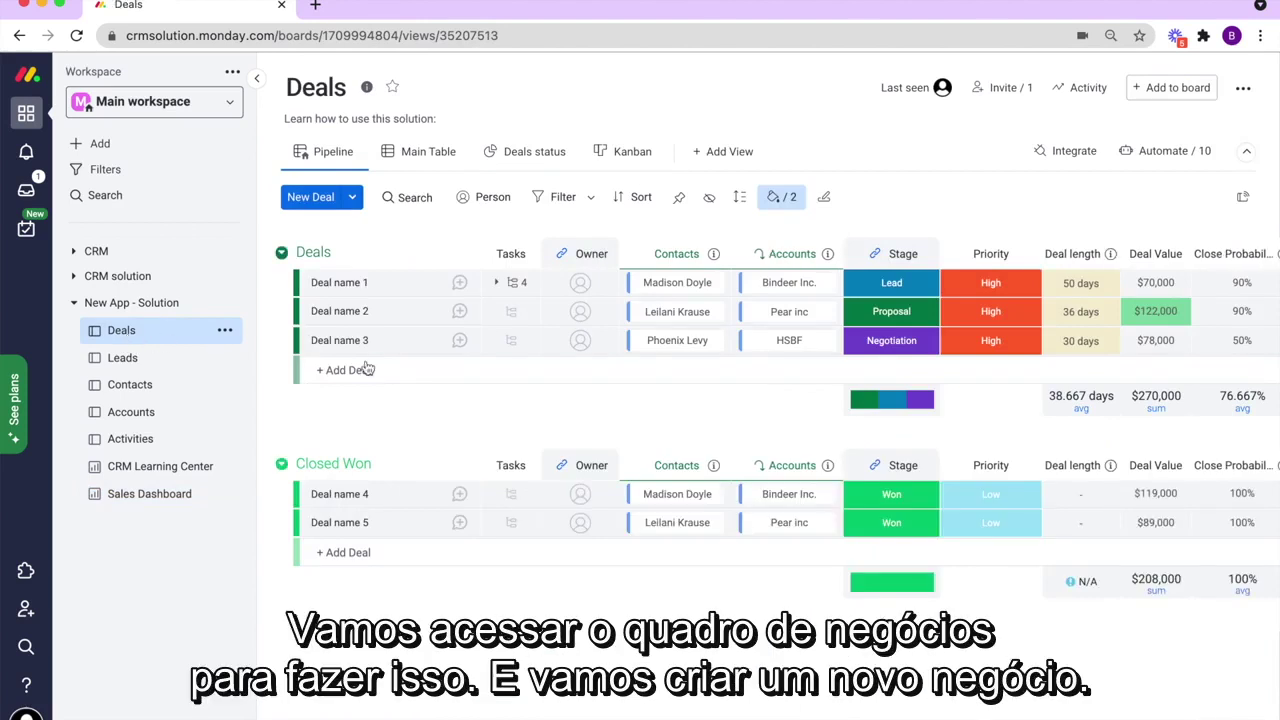
Add a new deal named 'Deal Name 4' to the Deals group.
{"action": "left_click", "coordinate": [337, 371]}
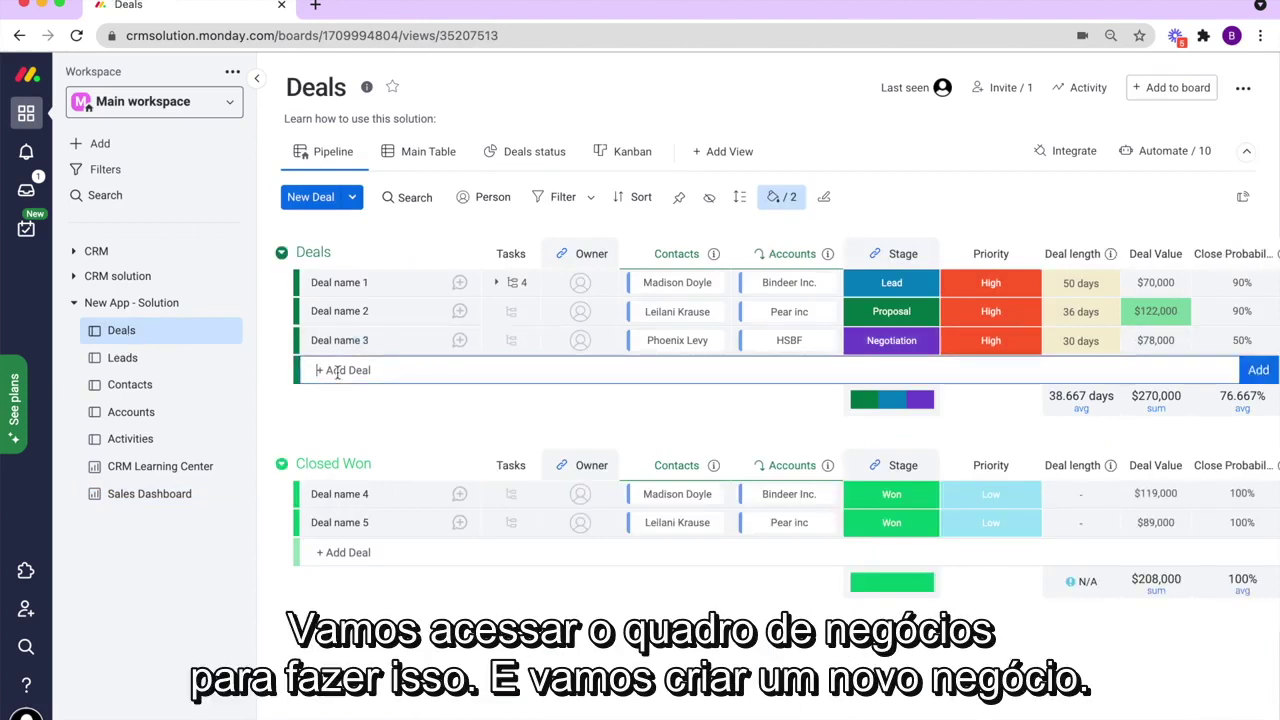
{"action": "type", "text": "Deal Nam"}
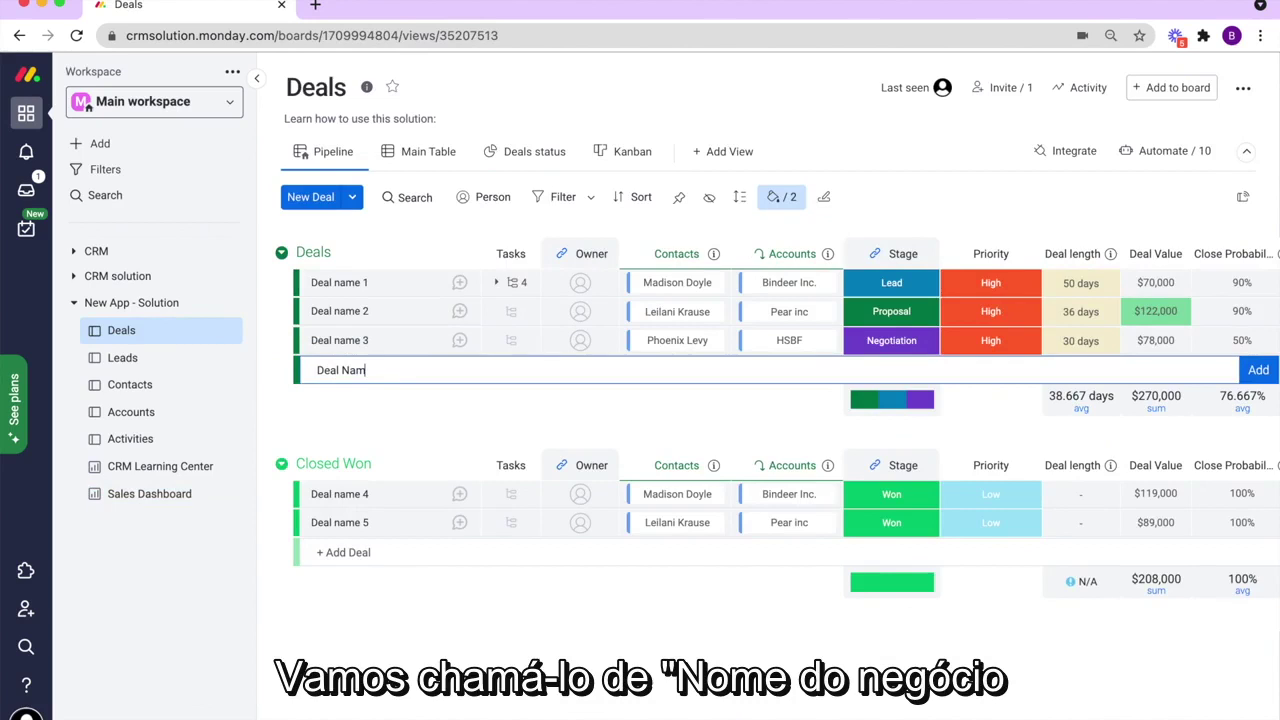
{"action": "type", "text": "e 4"}
{"action": "key", "text": "Return"}
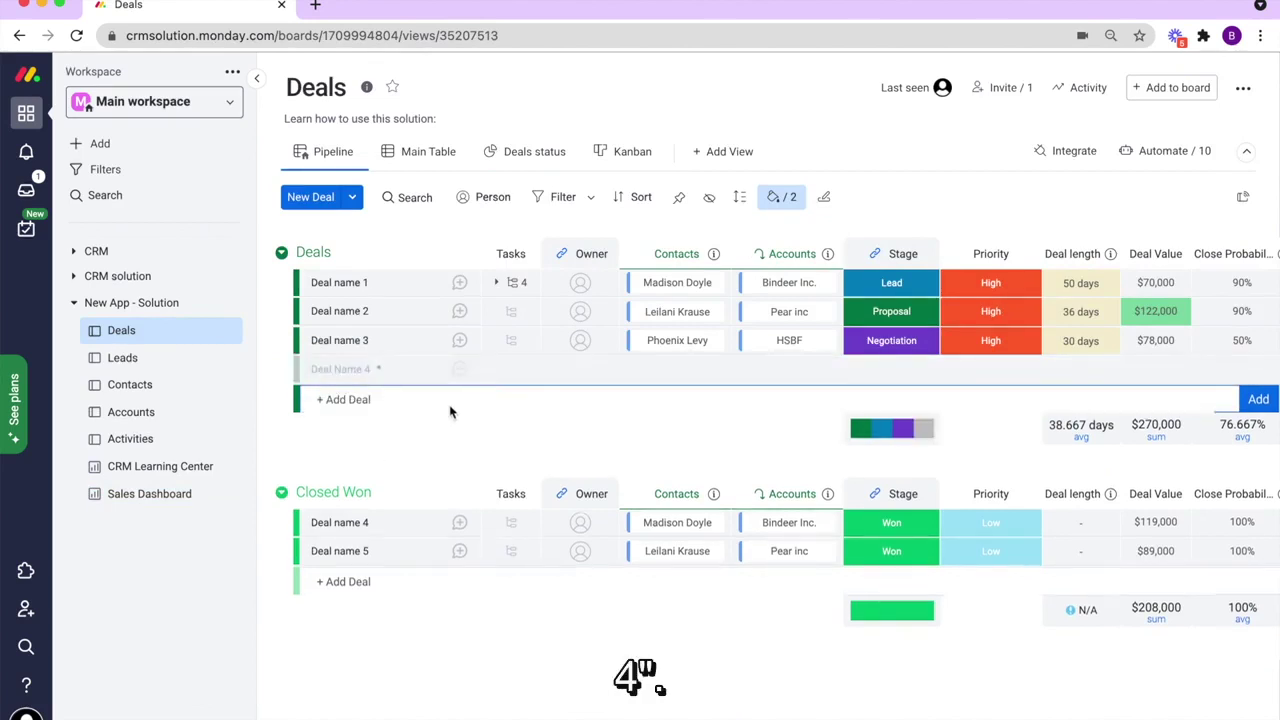
Reorder Deal name 1's subitems so the reach-out item sits below Task 3.
{"action": "left_click", "coordinate": [513, 284]}
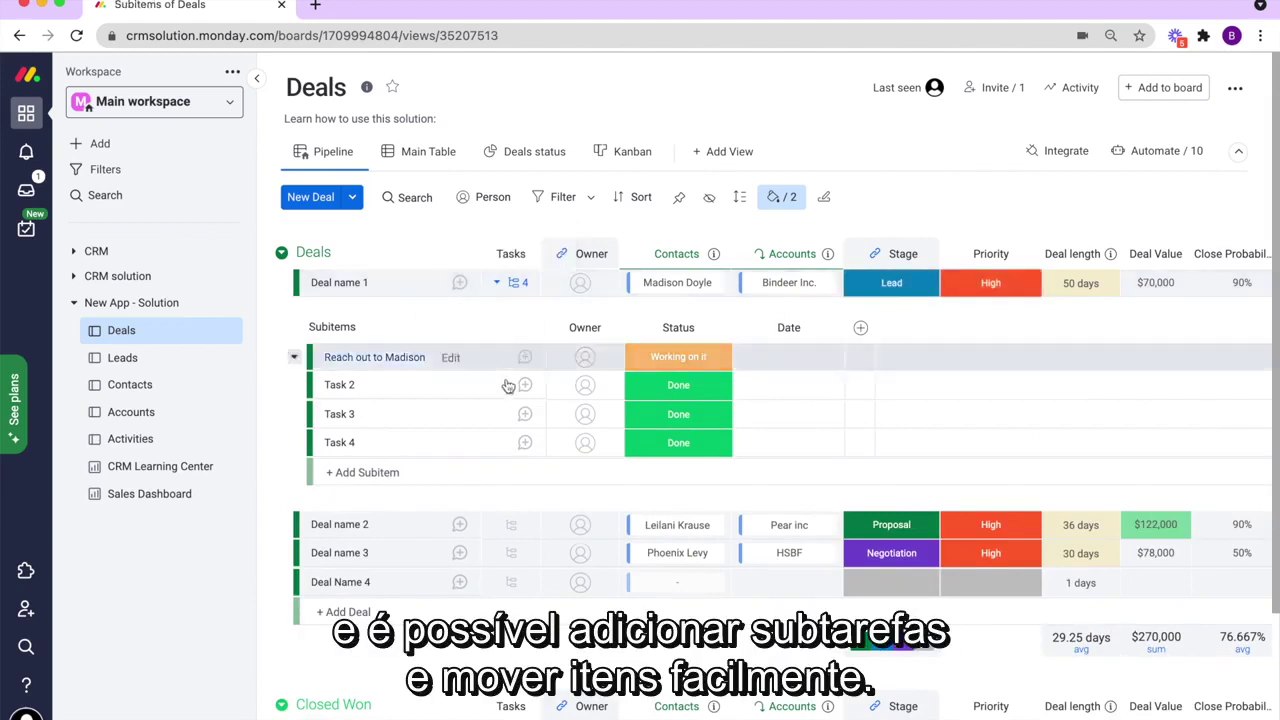
{"action": "left_click_drag", "start_coordinate": [493, 407], "coordinate": [491, 411]}
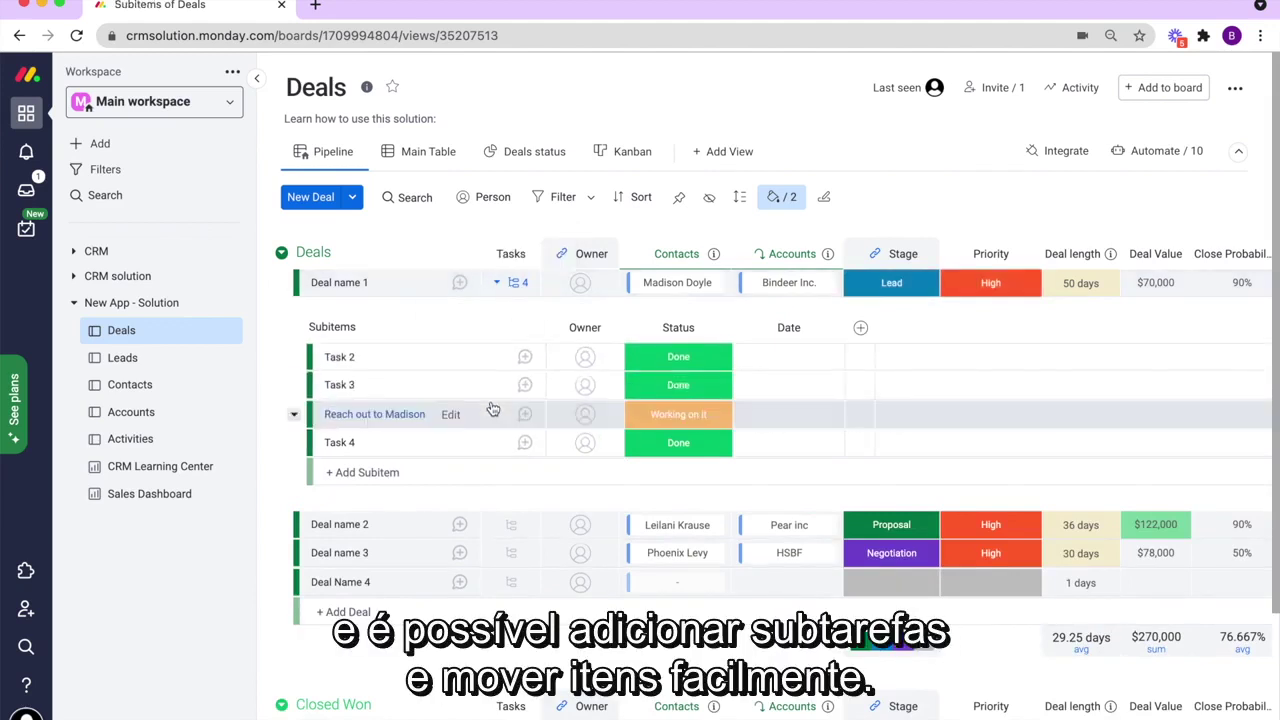
{"action": "left_click", "coordinate": [513, 288]}
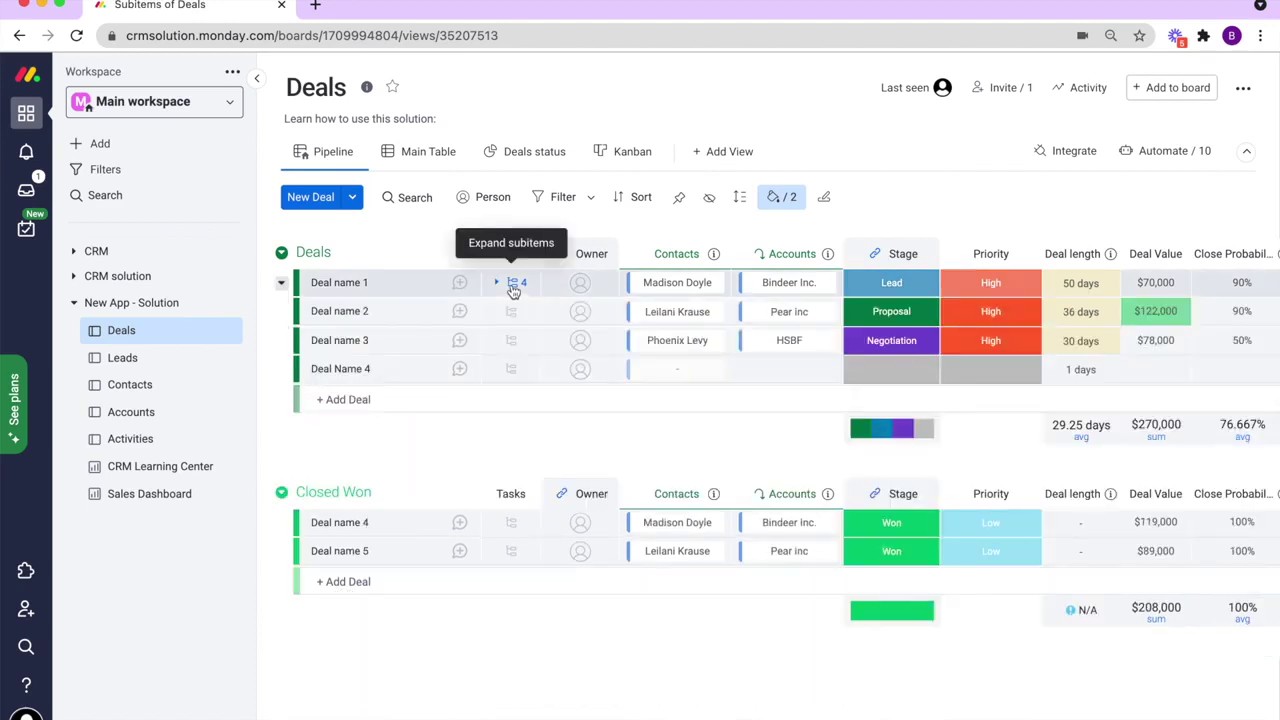
{"action": "left_click", "coordinate": [575, 370]}
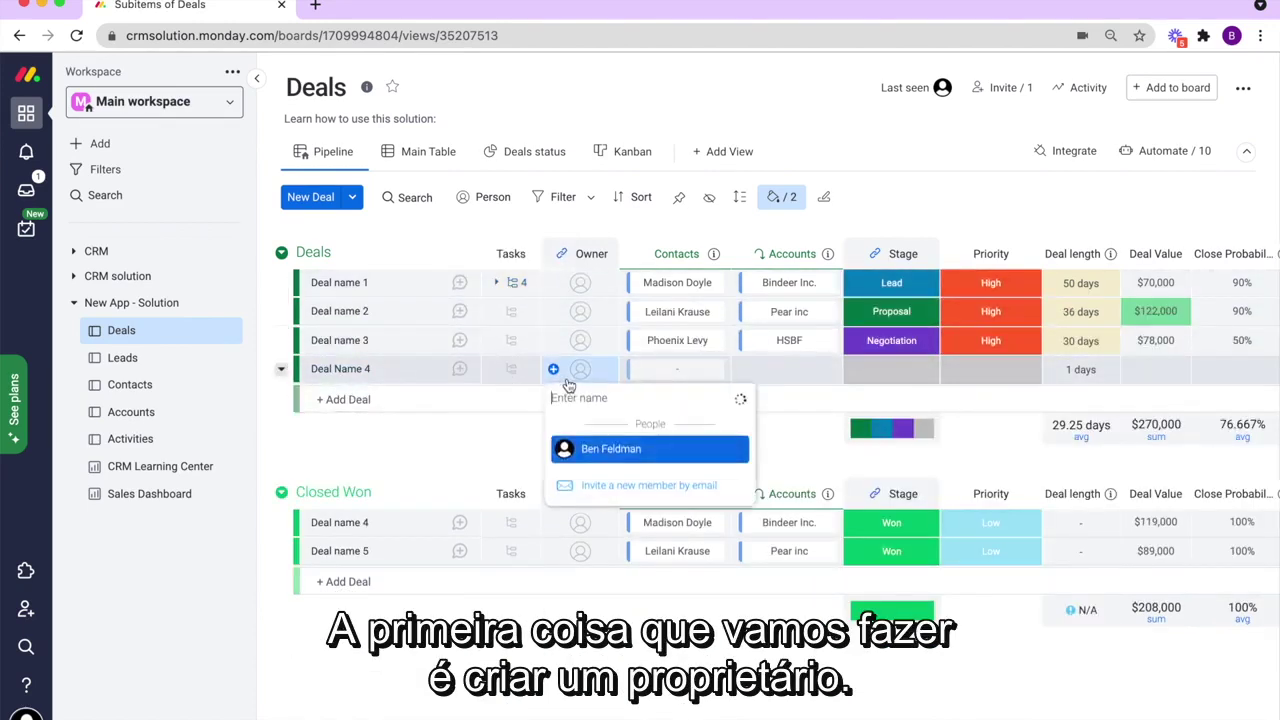
Assign Deal Name 4's owner, then rename the Owner column 'Account Manager' and widen it.
{"action": "left_click", "coordinate": [580, 450]}
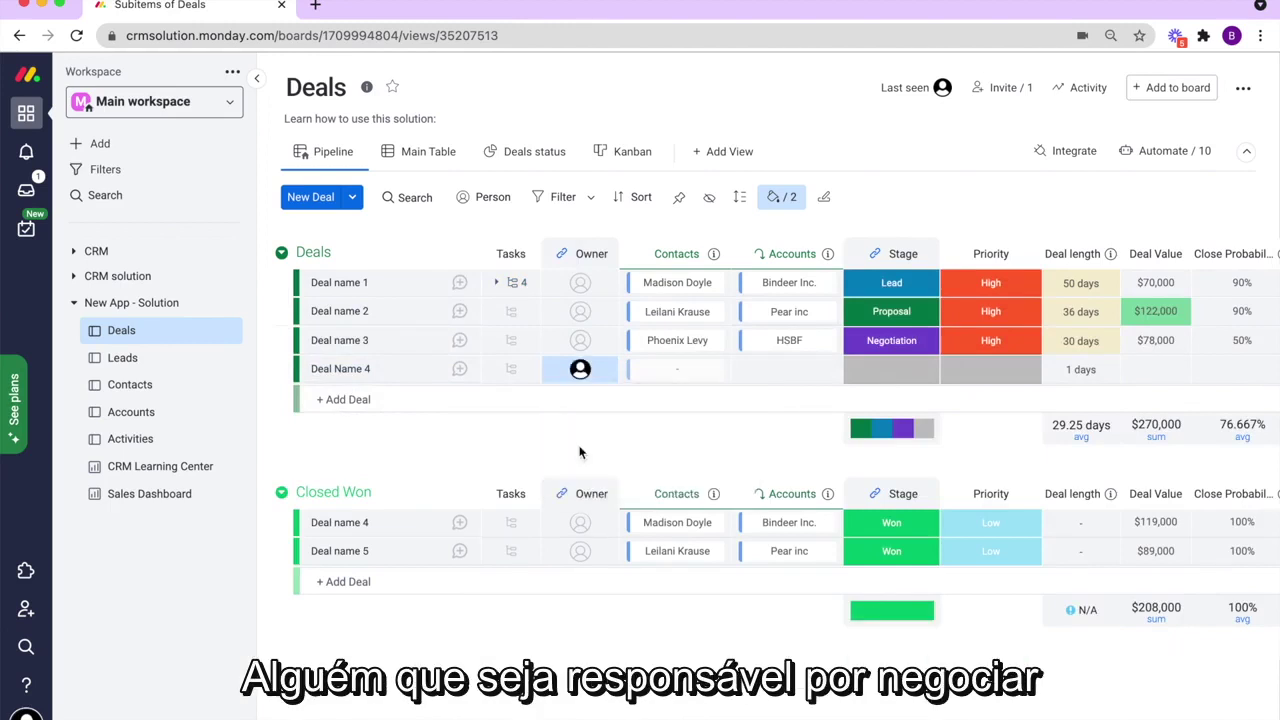
{"action": "left_click", "coordinate": [590, 250]}
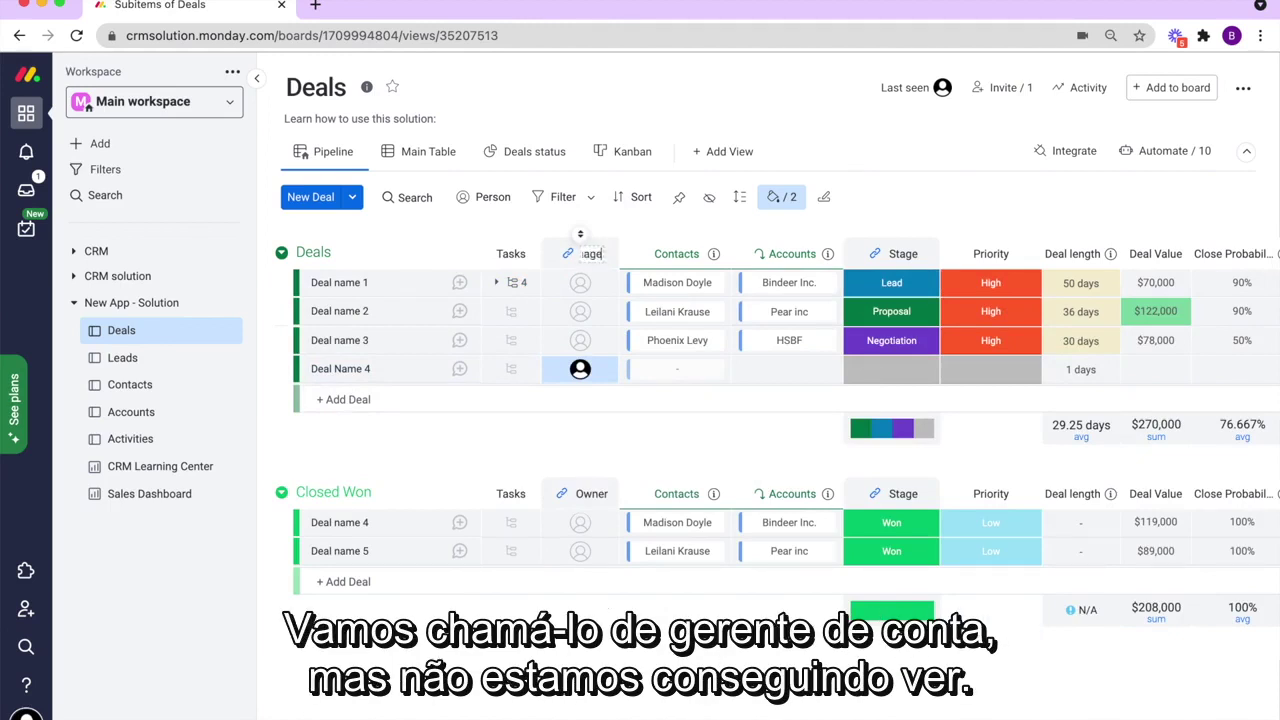
{"action": "type", "text": "Account Manager"}
{"action": "key", "text": "Return"}
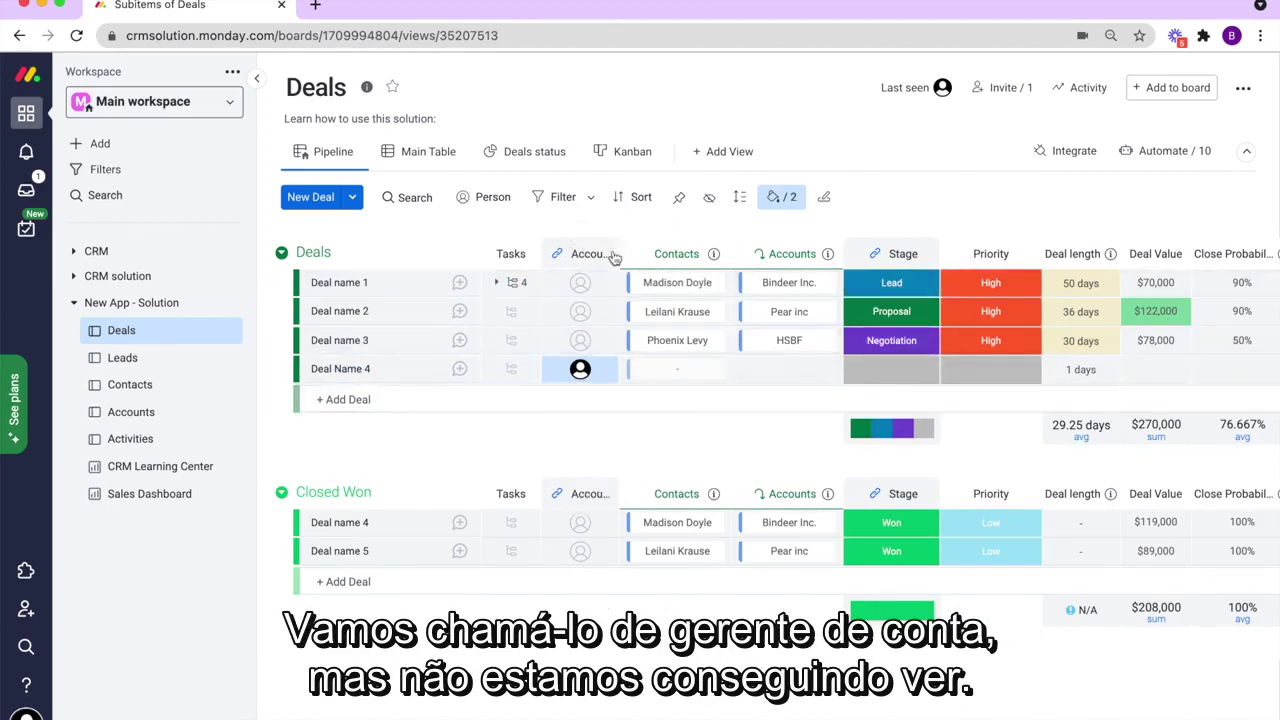
{"action": "left_click_drag", "start_coordinate": [620, 253], "coordinate": [722, 253]}
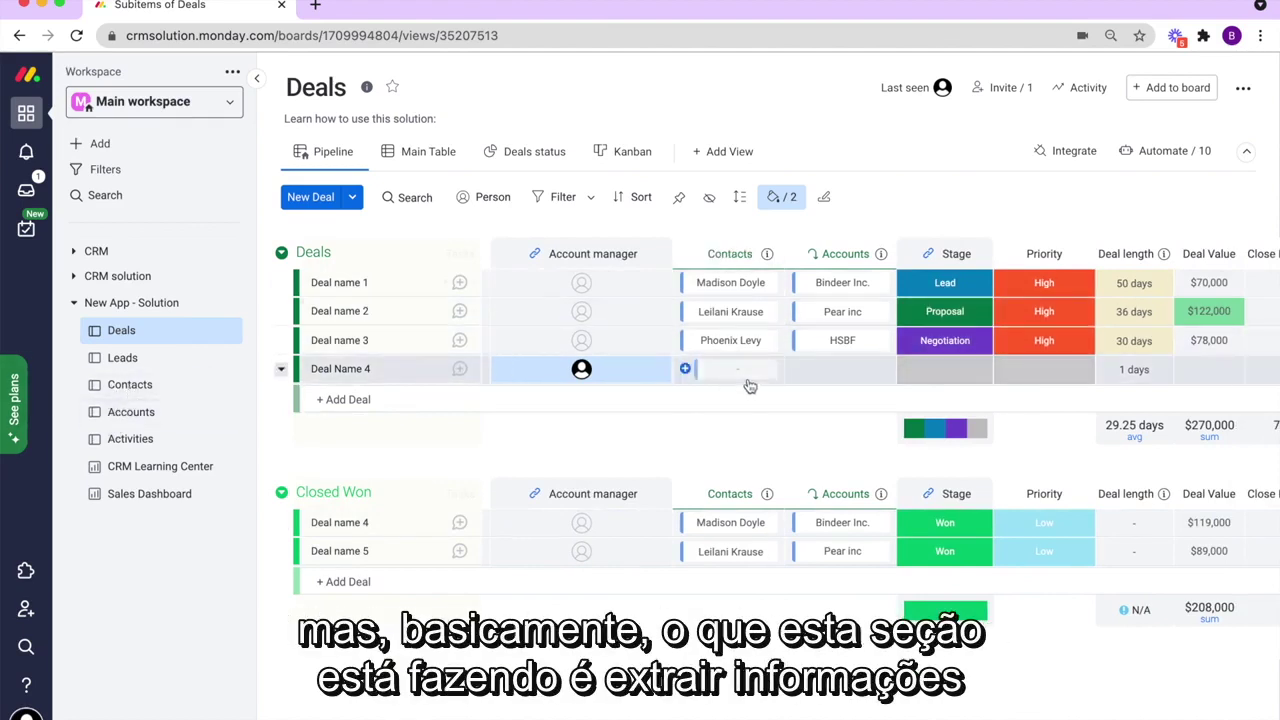
Link a single primary contact to Deal Name 4 and view that contact's details card.
{"action": "left_click", "coordinate": [749, 386]}
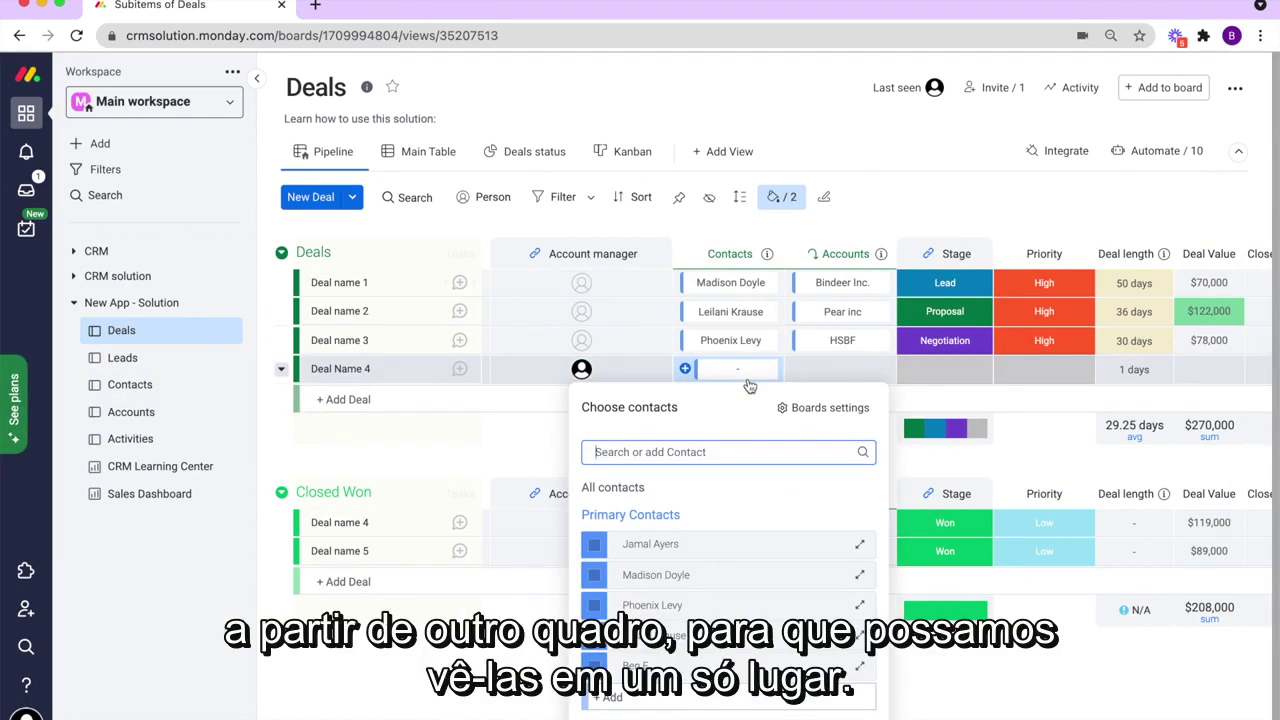
{"action": "left_click", "coordinate": [592, 550]}
{"action": "left_click", "coordinate": [596, 666]}
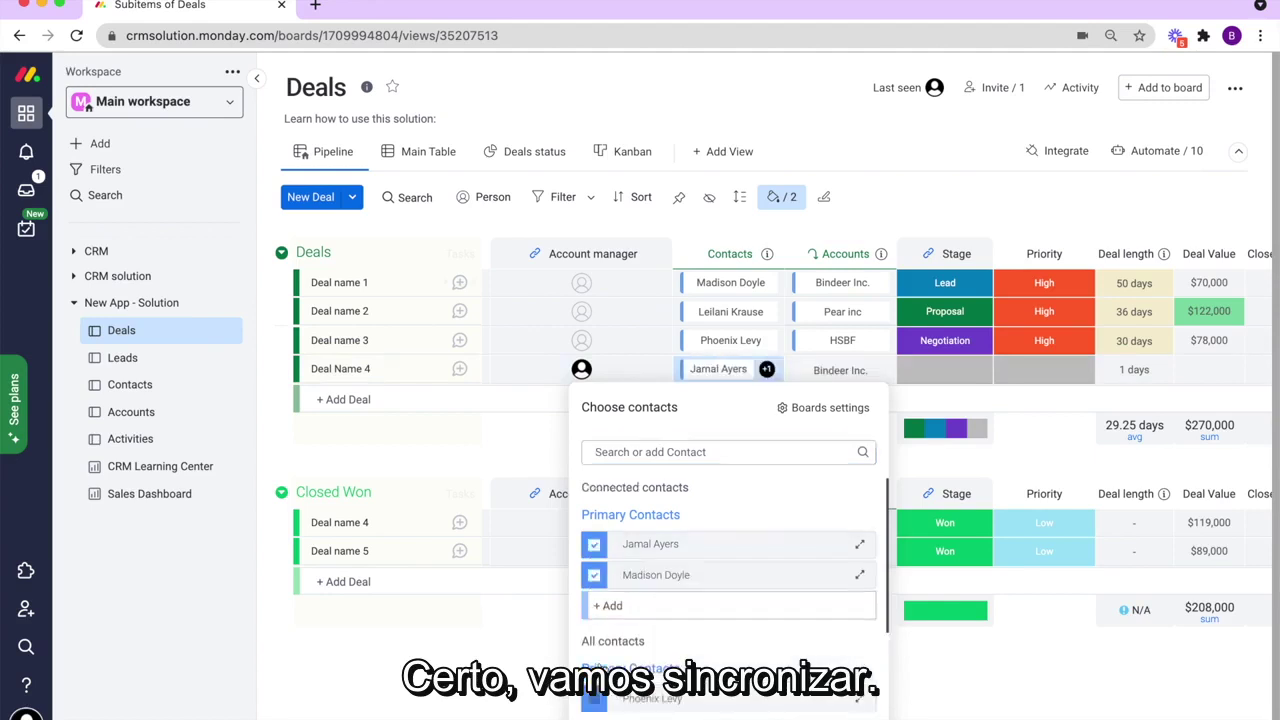
{"action": "left_click", "coordinate": [594, 575]}
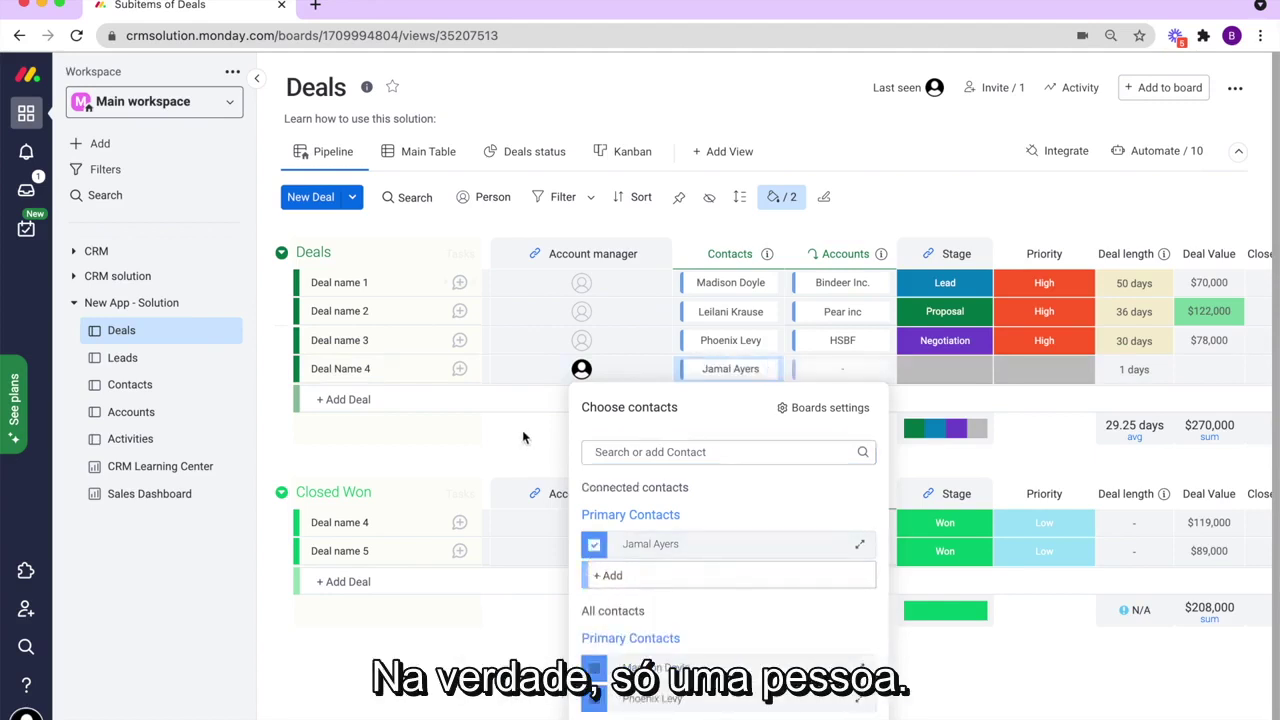
{"action": "left_click", "coordinate": [498, 438]}
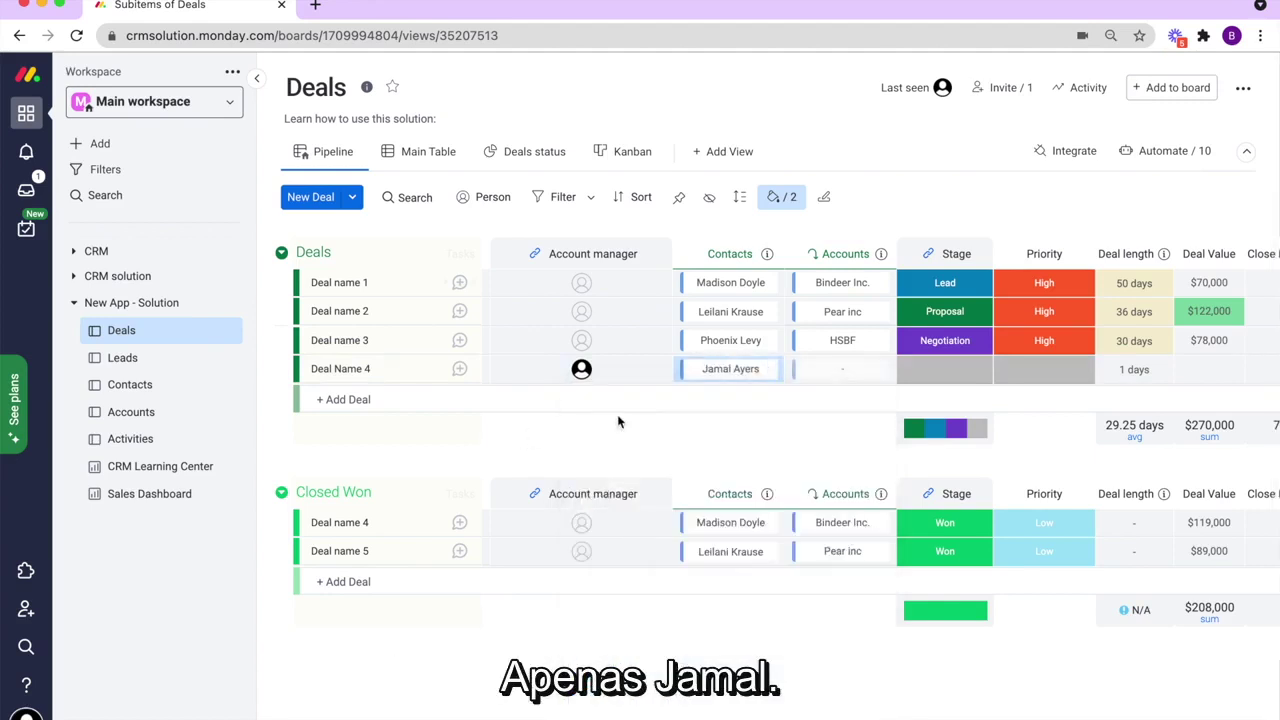
{"action": "left_click", "coordinate": [731, 372]}
{"action": "left_click", "coordinate": [860, 544]}
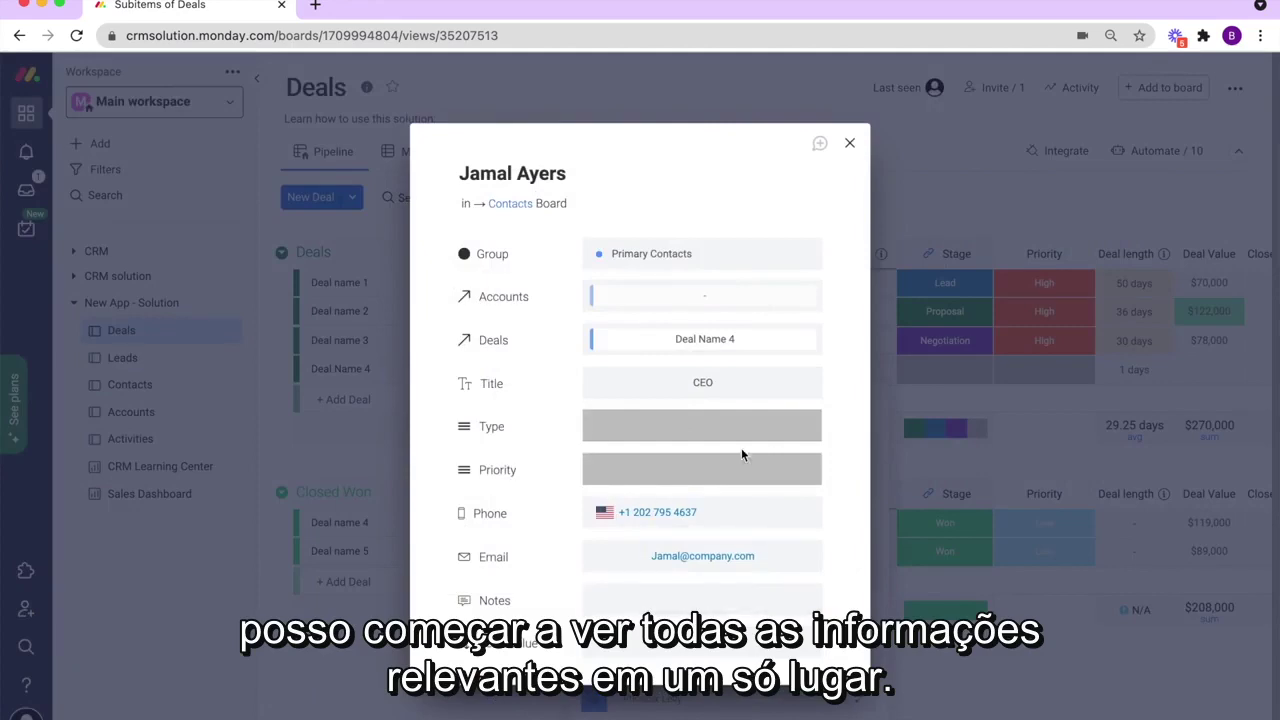
{"action": "left_click", "coordinate": [849, 143]}
{"action": "left_click", "coordinate": [466, 443]}
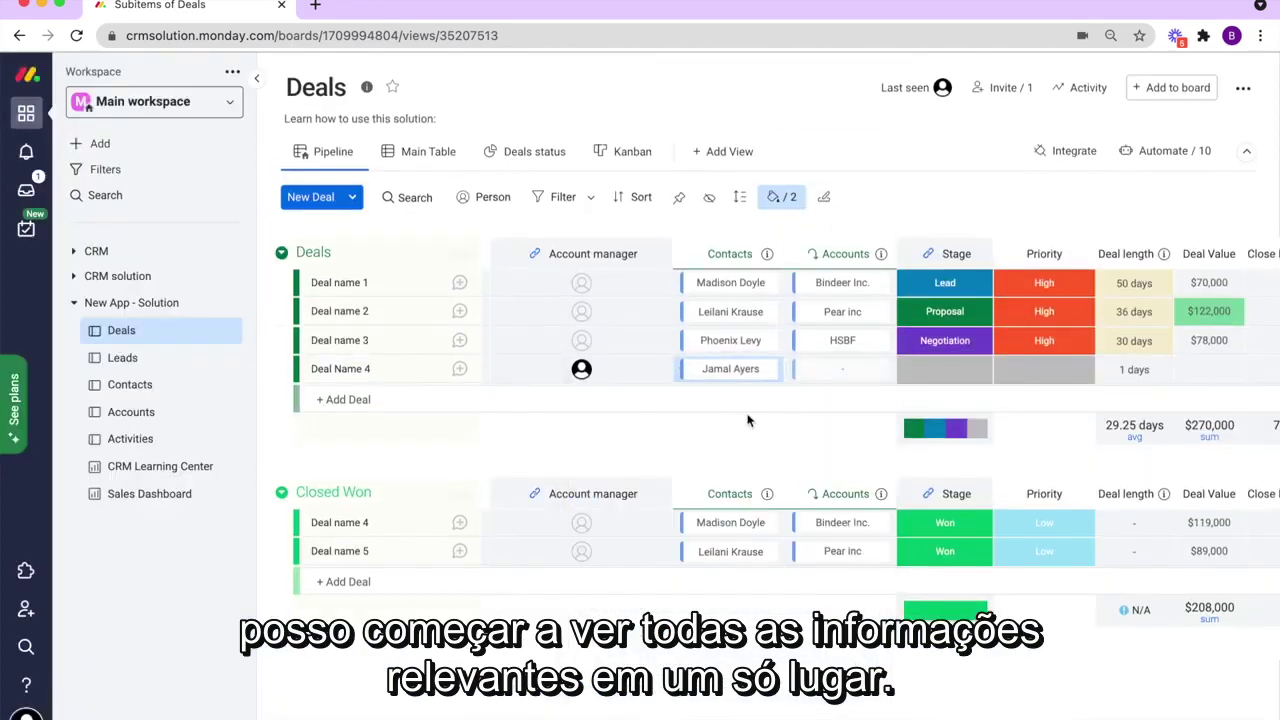
{"action": "scroll", "coordinate": [750, 420], "scroll_direction": "right", "scroll_amount": 2}
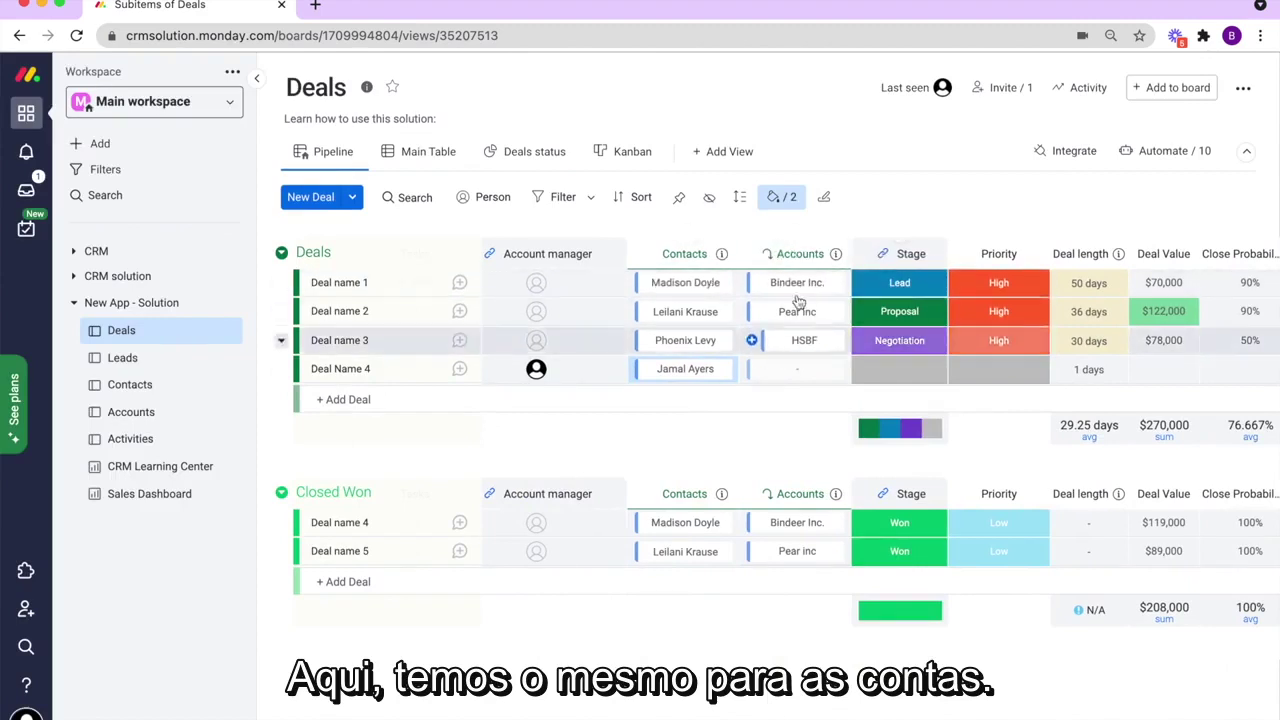
Create a new pink 'Unqualified' Stage label and apply it to Deal Name 4.
{"action": "left_click", "coordinate": [886, 378]}
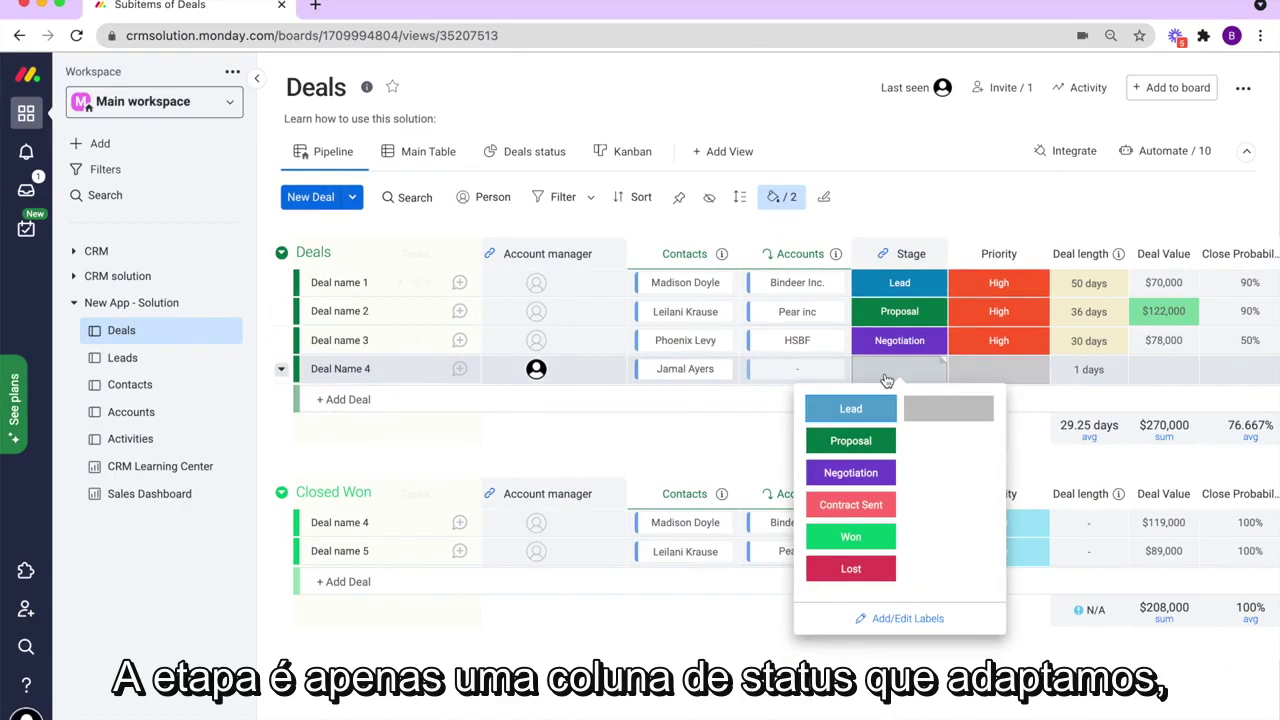
{"action": "left_click", "coordinate": [900, 618]}
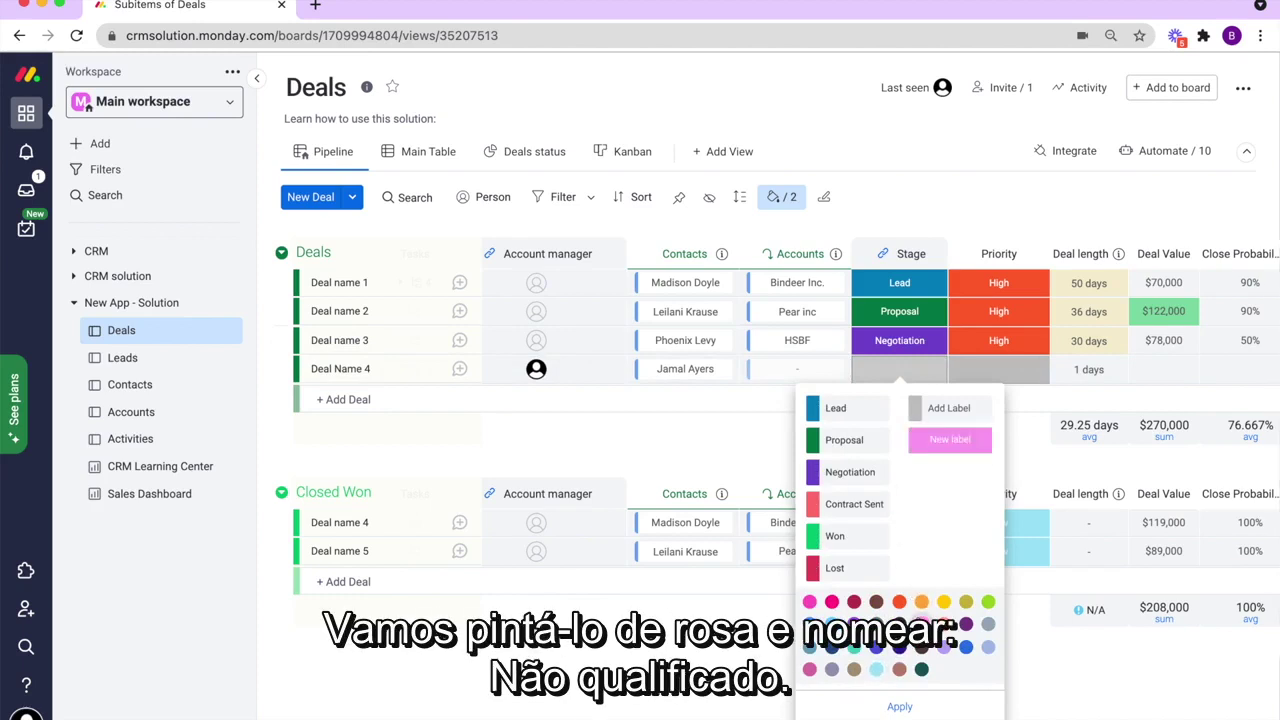
{"action": "left_click", "coordinate": [946, 444]}
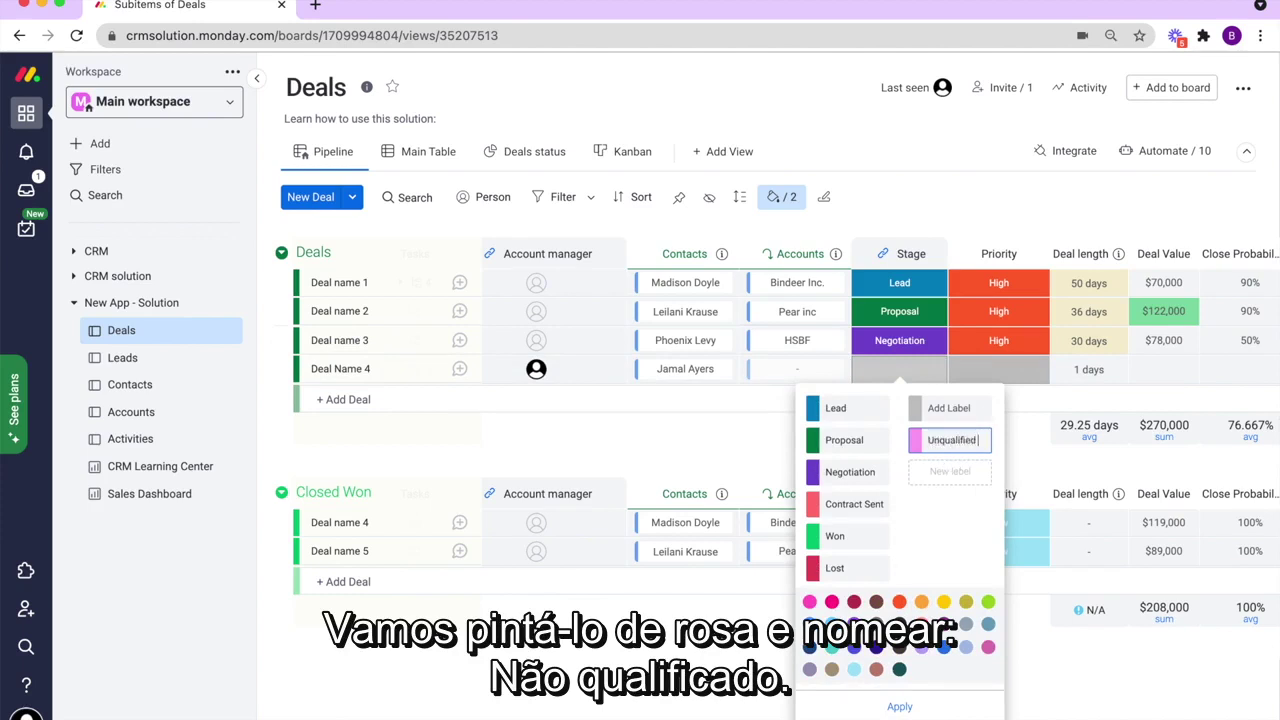
{"action": "key", "text": "Return"}
{"action": "left_click", "coordinate": [948, 440]}
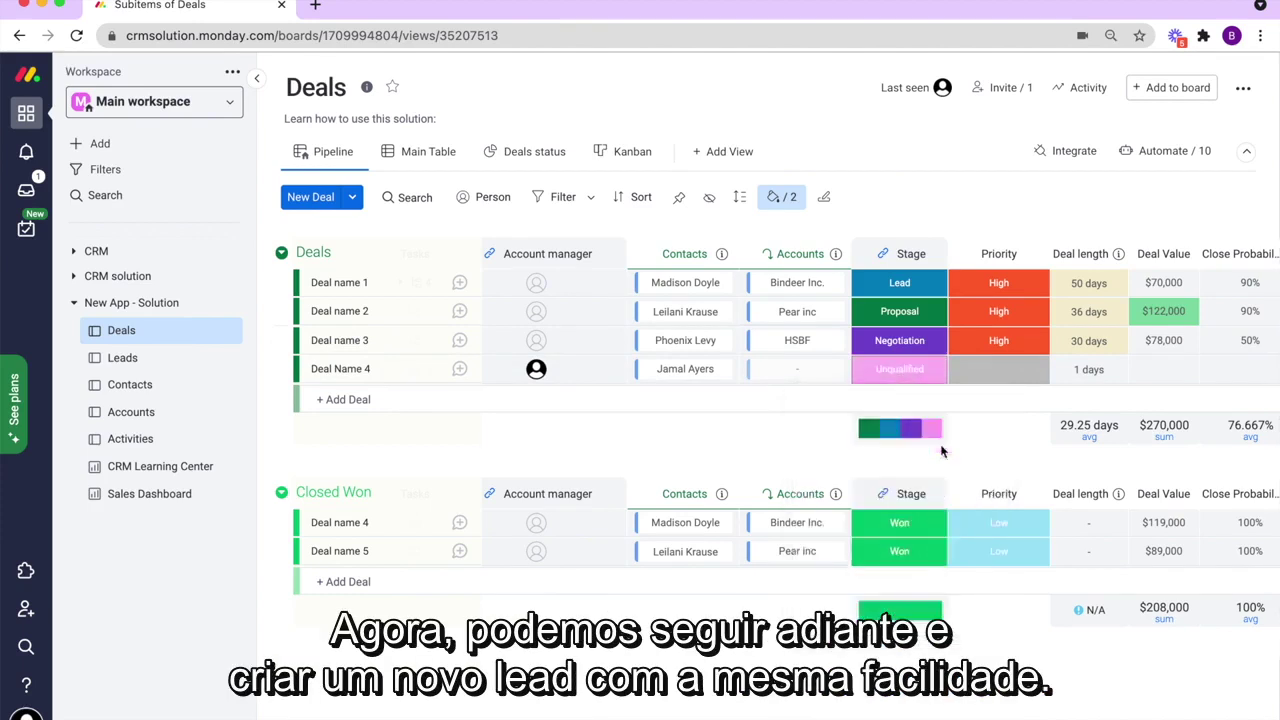
{"action": "left_click", "coordinate": [889, 369]}
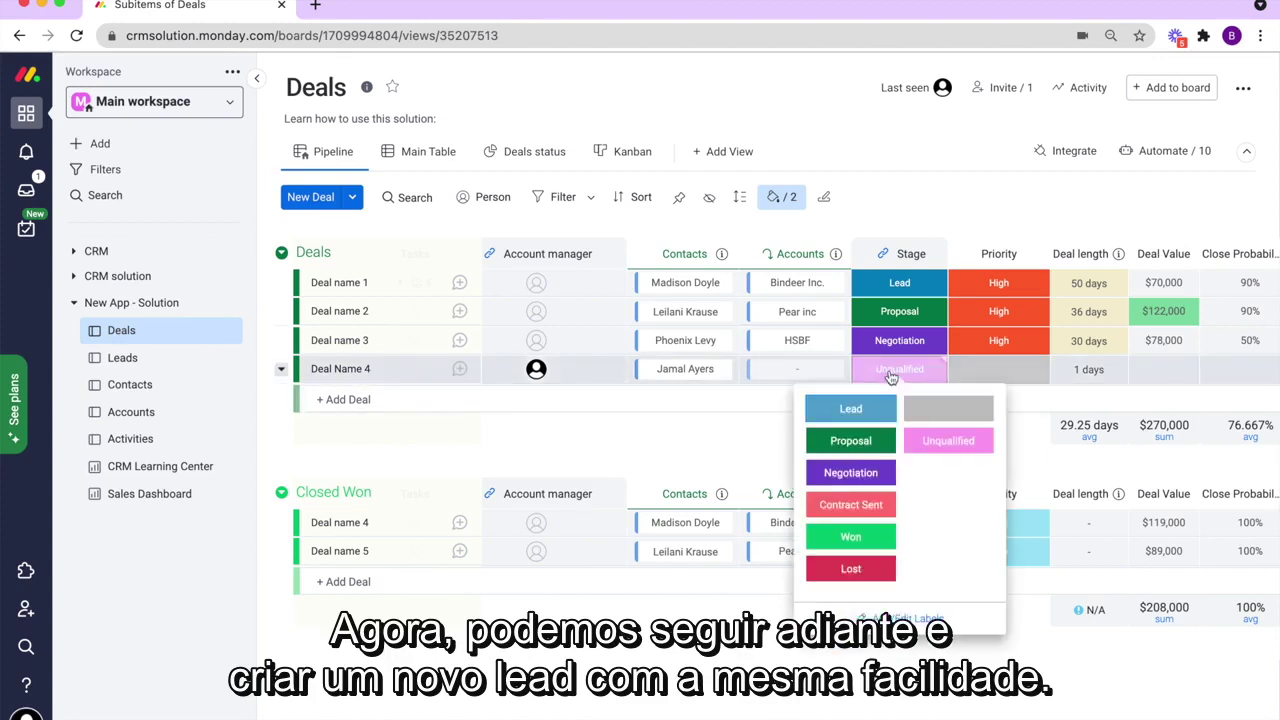
{"action": "left_click", "coordinate": [655, 441]}
Inspect Deal Name 4's Priority options and the Deal length formula without changing anything.
{"action": "scroll", "coordinate": [860, 290], "scroll_direction": "right", "scroll_amount": 3}
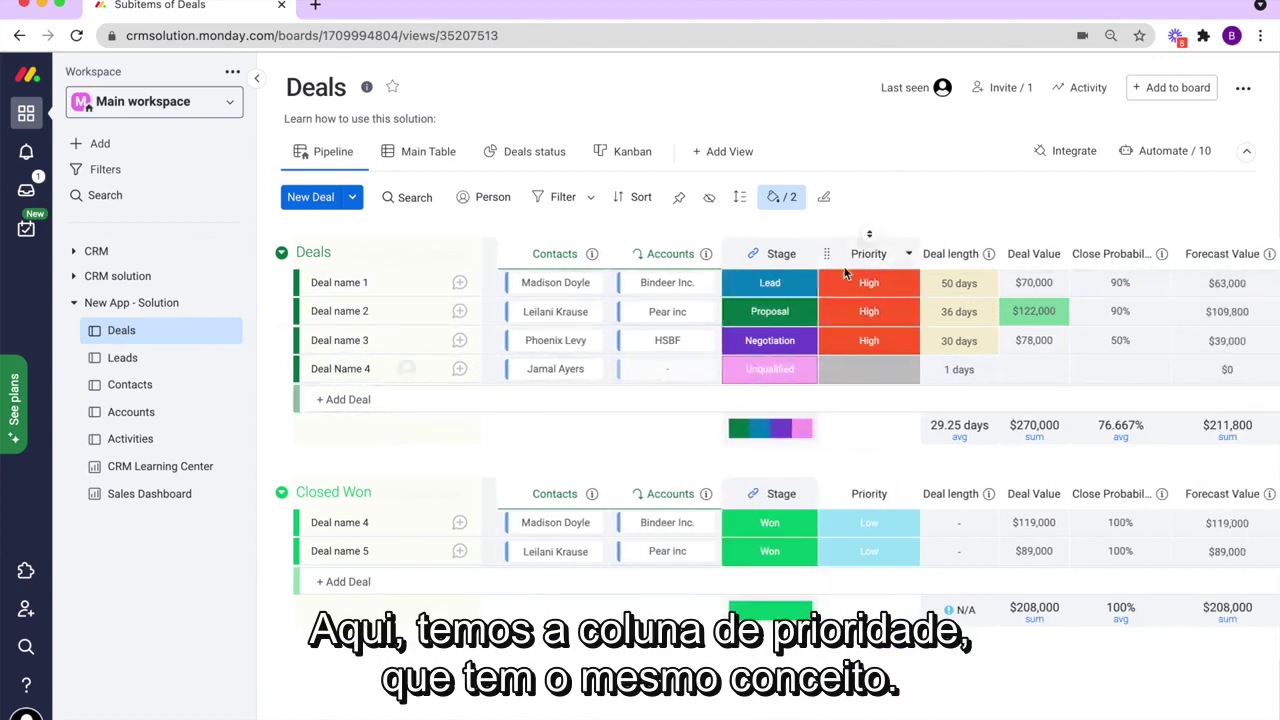
{"action": "left_click", "coordinate": [860, 369]}
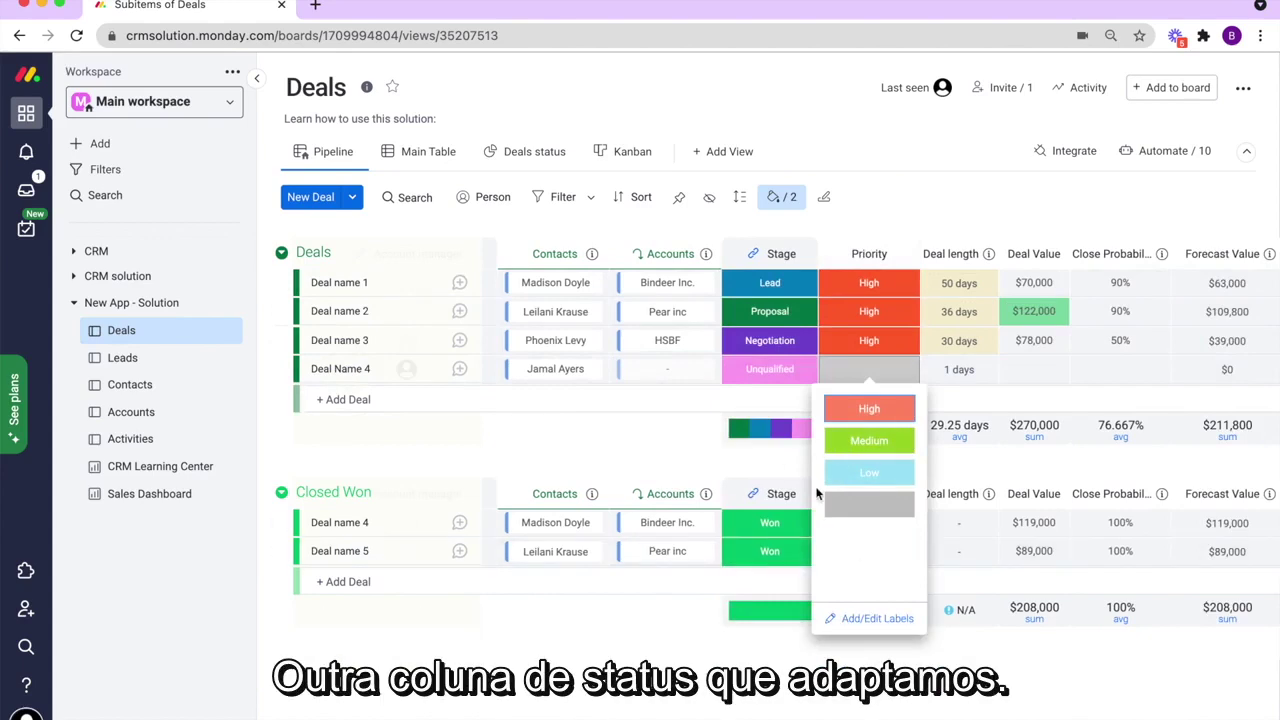
{"action": "left_click", "coordinate": [643, 461]}
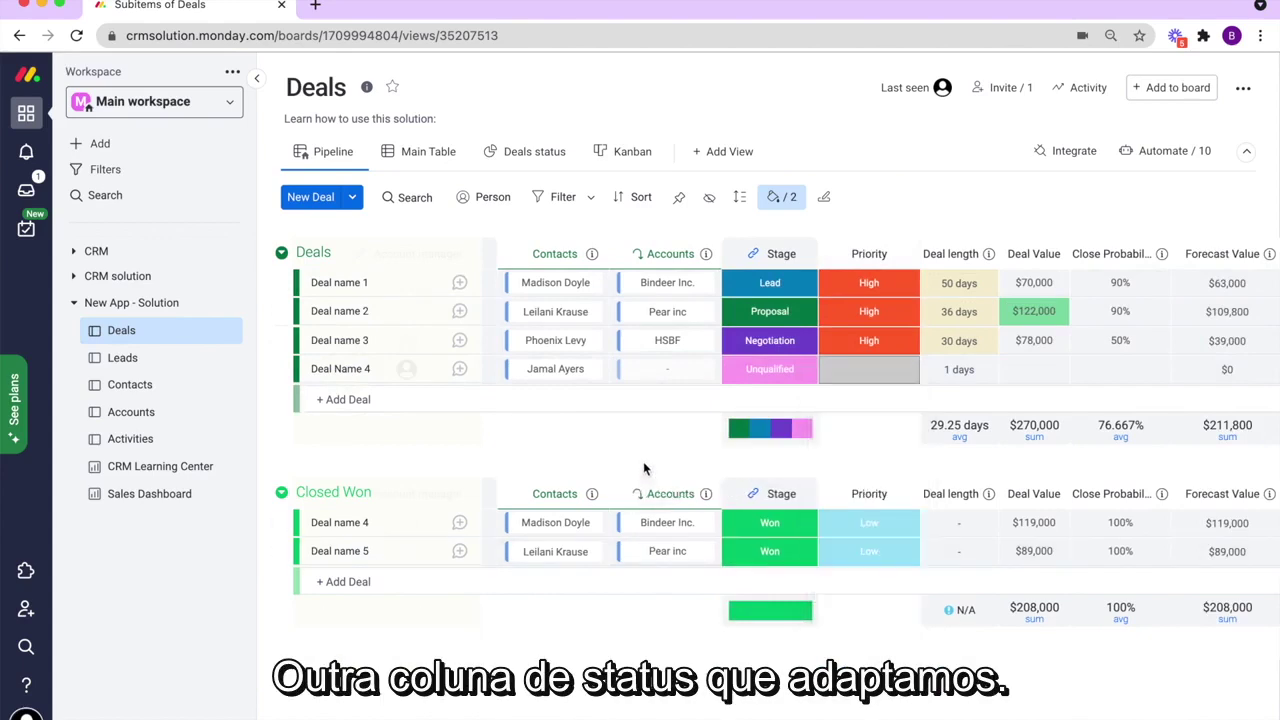
{"action": "scroll", "coordinate": [671, 447], "scroll_direction": "right", "scroll_amount": 3}
{"action": "left_click", "coordinate": [845, 354]}
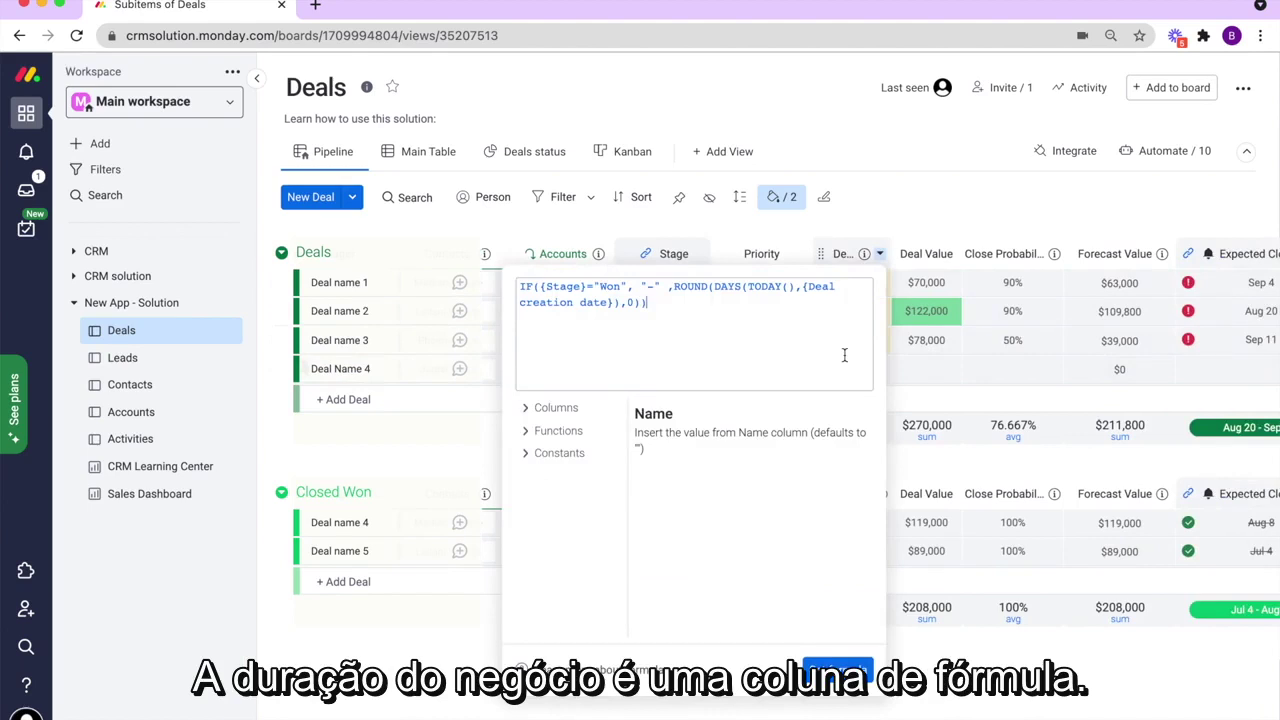
{"action": "left_click", "coordinate": [917, 208]}
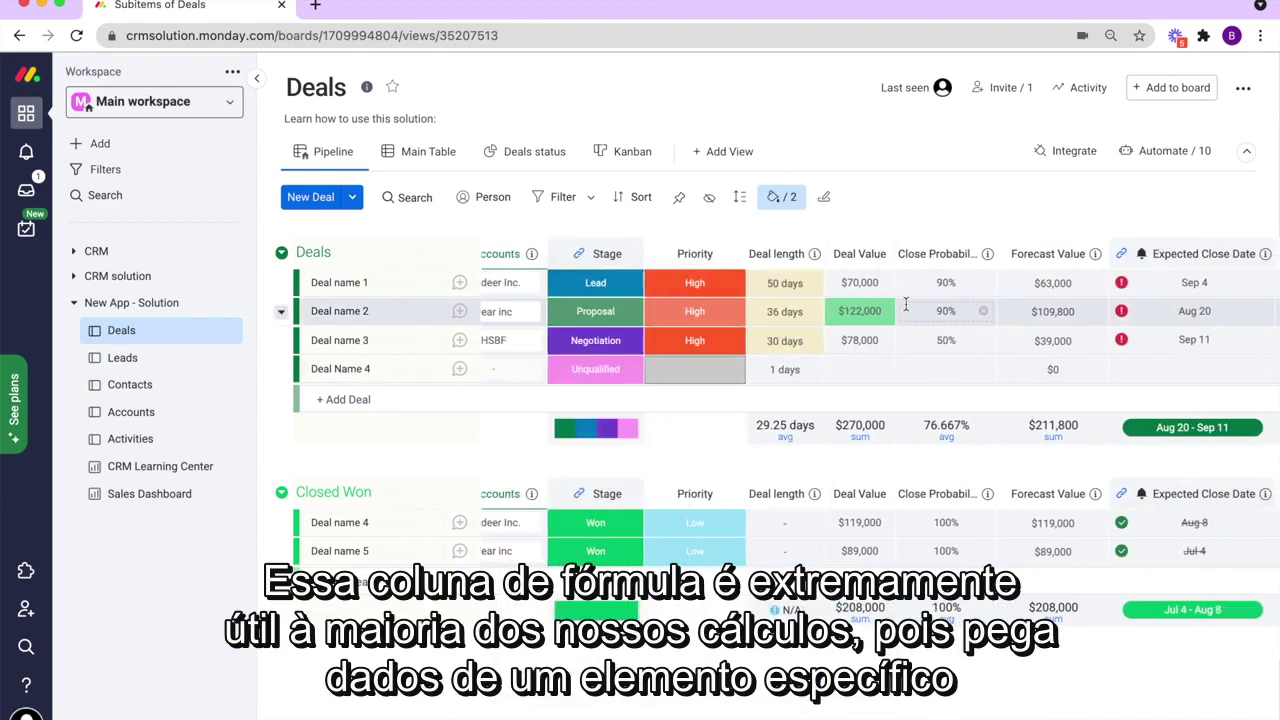
Set Deal name 3's Stage to Won.
{"action": "scroll", "coordinate": [906, 304], "scroll_direction": "left", "scroll_amount": 3}
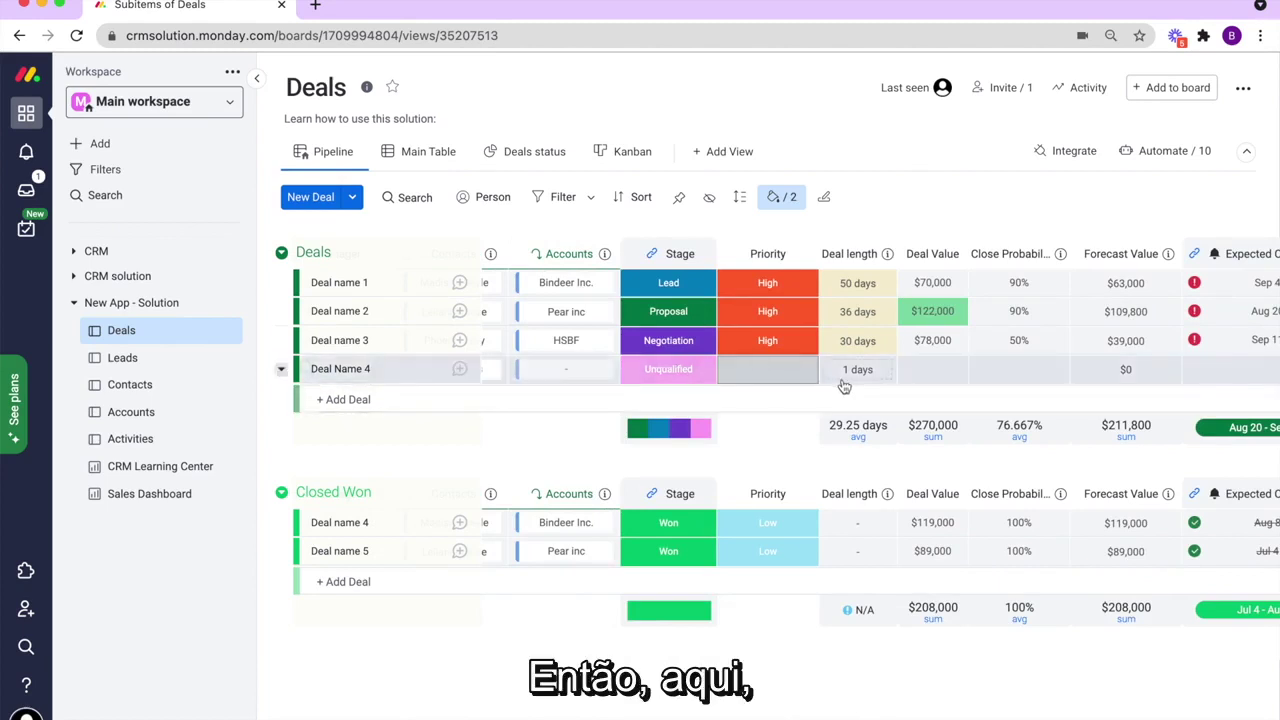
{"action": "scroll", "coordinate": [845, 388], "scroll_direction": "left", "scroll_amount": 1}
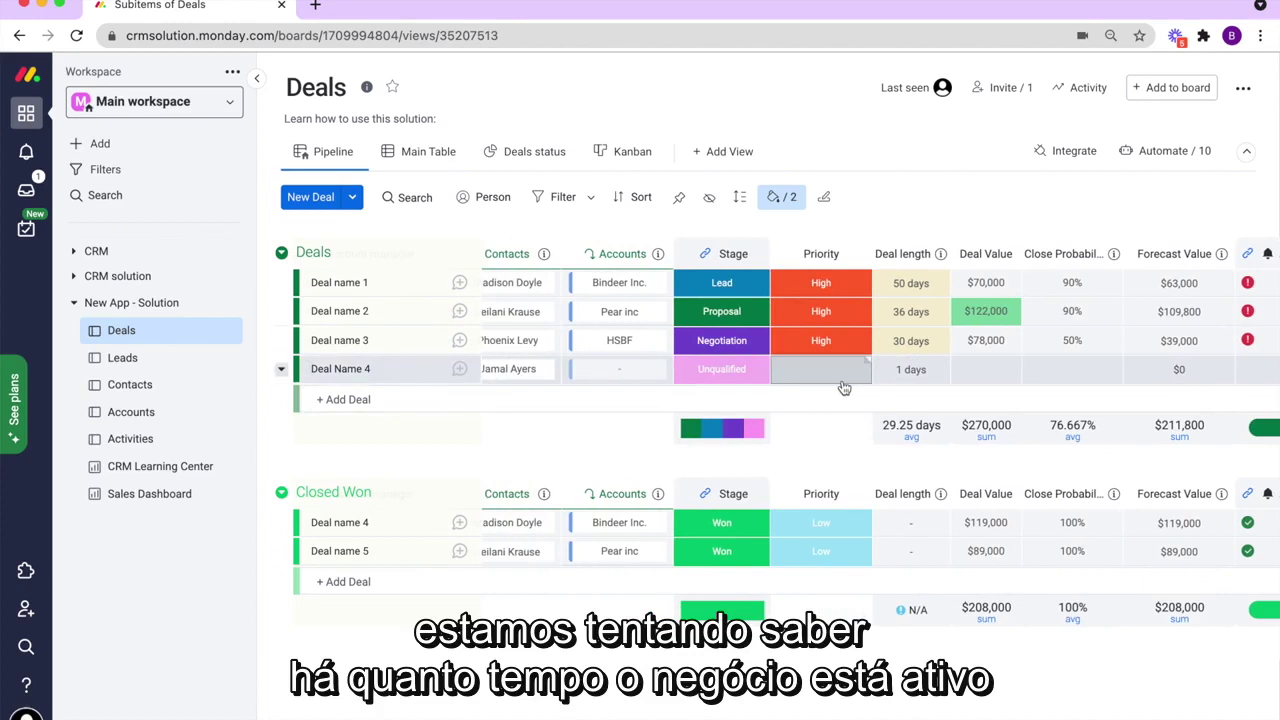
{"action": "scroll", "coordinate": [844, 388], "scroll_direction": "left", "scroll_amount": 4}
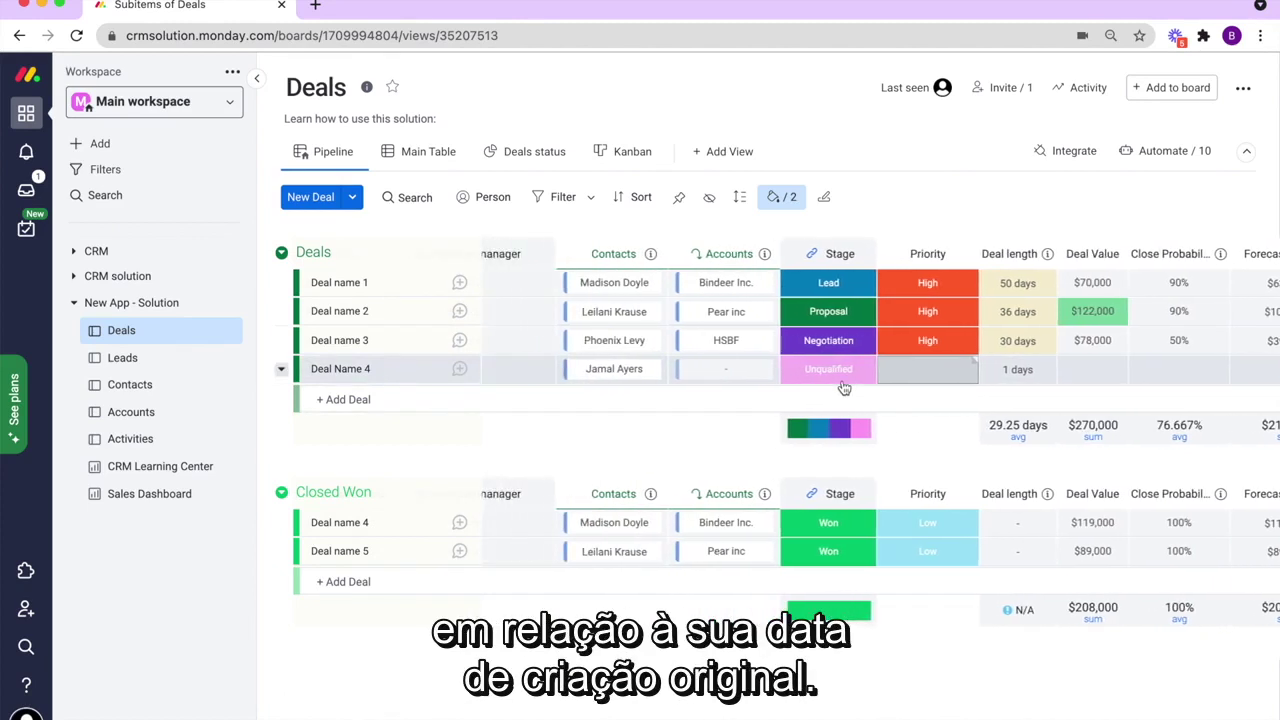
{"action": "scroll", "coordinate": [844, 388], "scroll_direction": "right", "scroll_amount": 4}
{"action": "scroll", "coordinate": [844, 388], "scroll_direction": "right", "scroll_amount": 3}
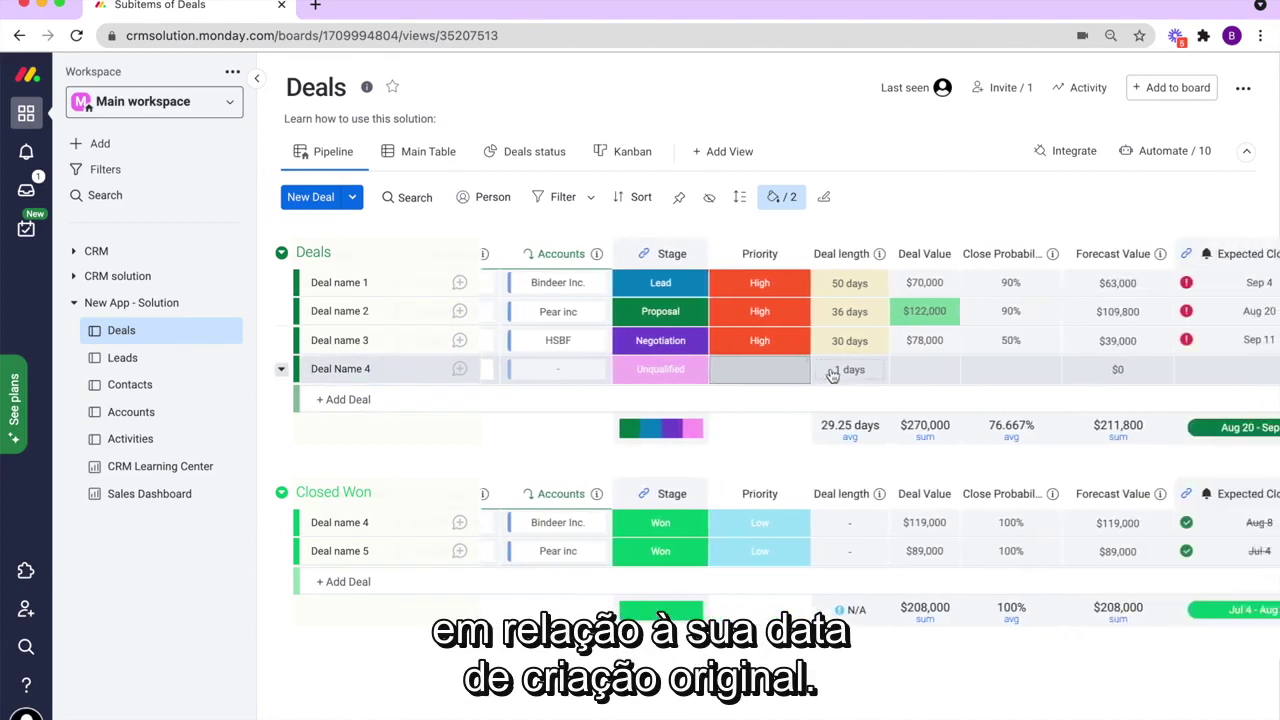
{"action": "scroll", "coordinate": [831, 372], "scroll_direction": "left", "scroll_amount": 4}
{"action": "left_click", "coordinate": [742, 341]}
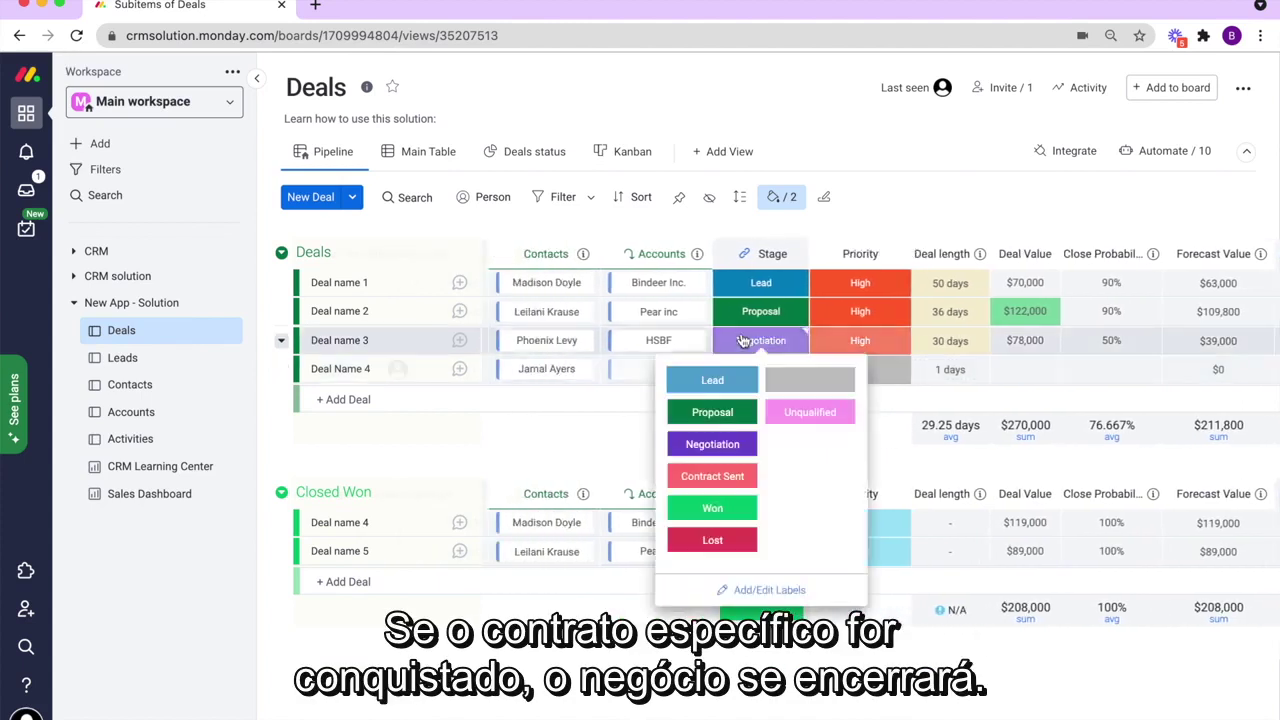
{"action": "left_click", "coordinate": [712, 510]}
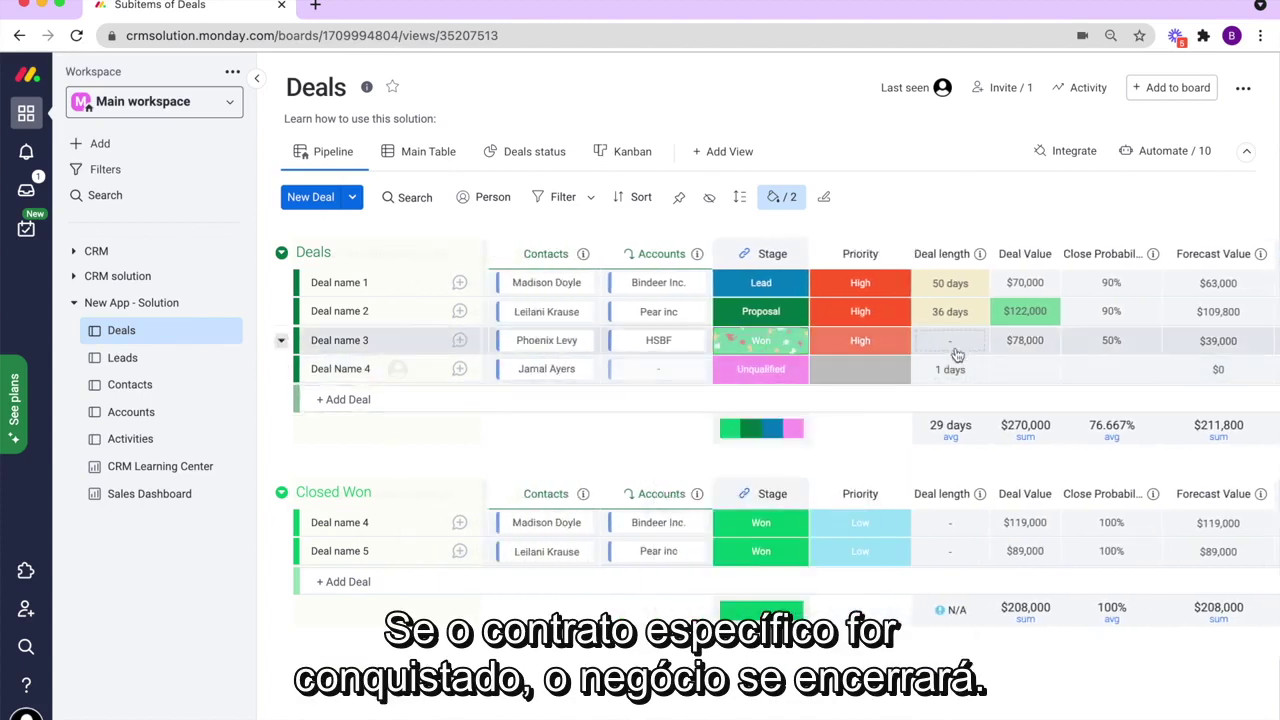
{"action": "left_click", "coordinate": [783, 343]}
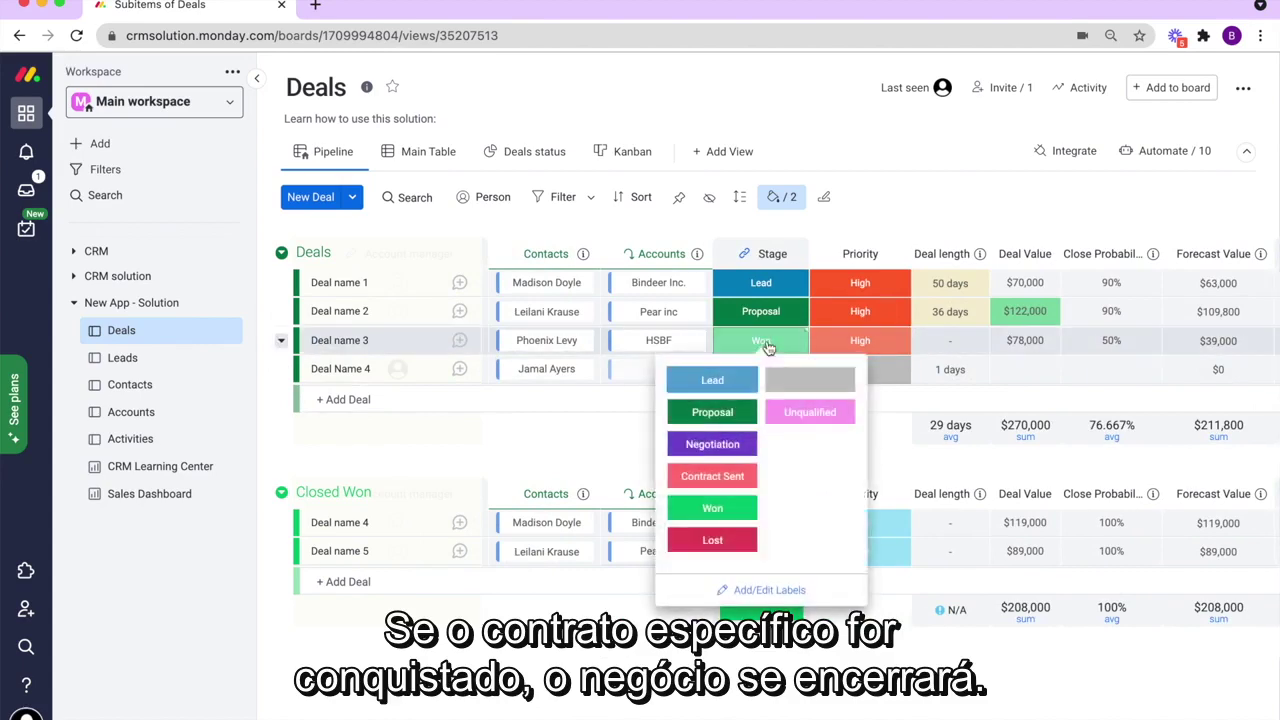
{"action": "left_click", "coordinate": [522, 442]}
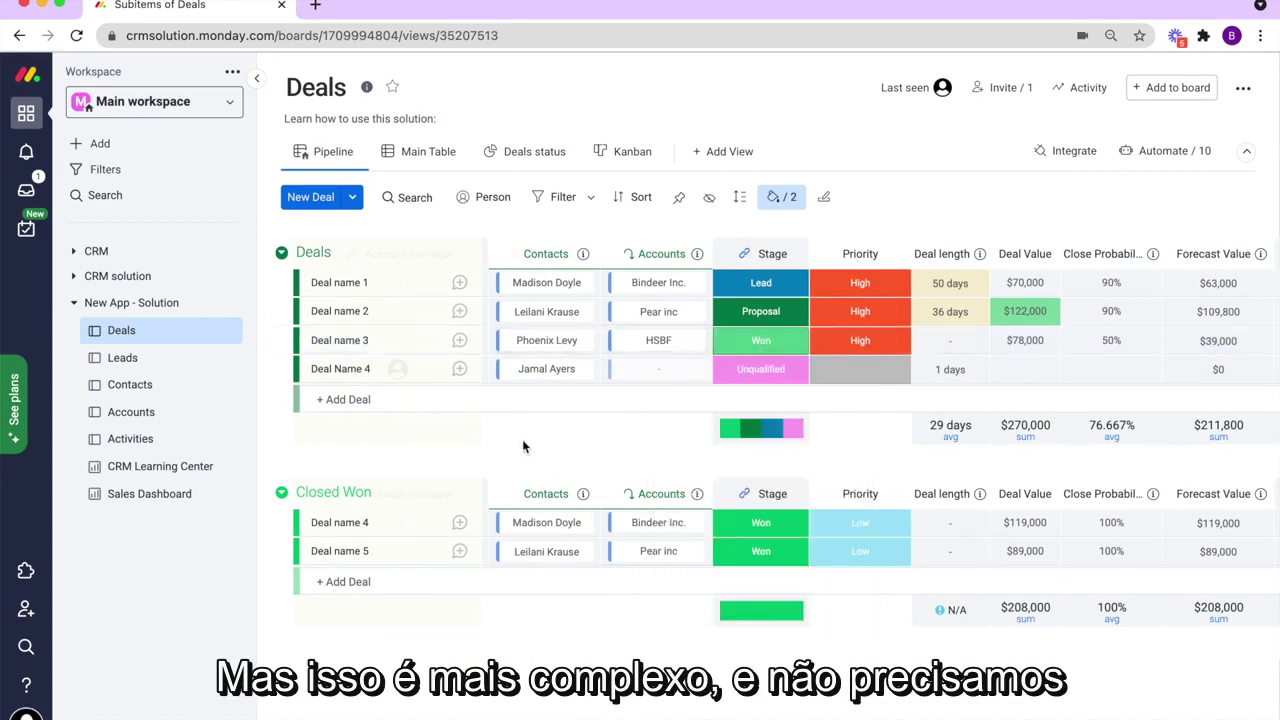
Recheck the Deal length formula, then select Deal Name 4's Deal Value cell for editing.
{"action": "left_click", "coordinate": [945, 369]}
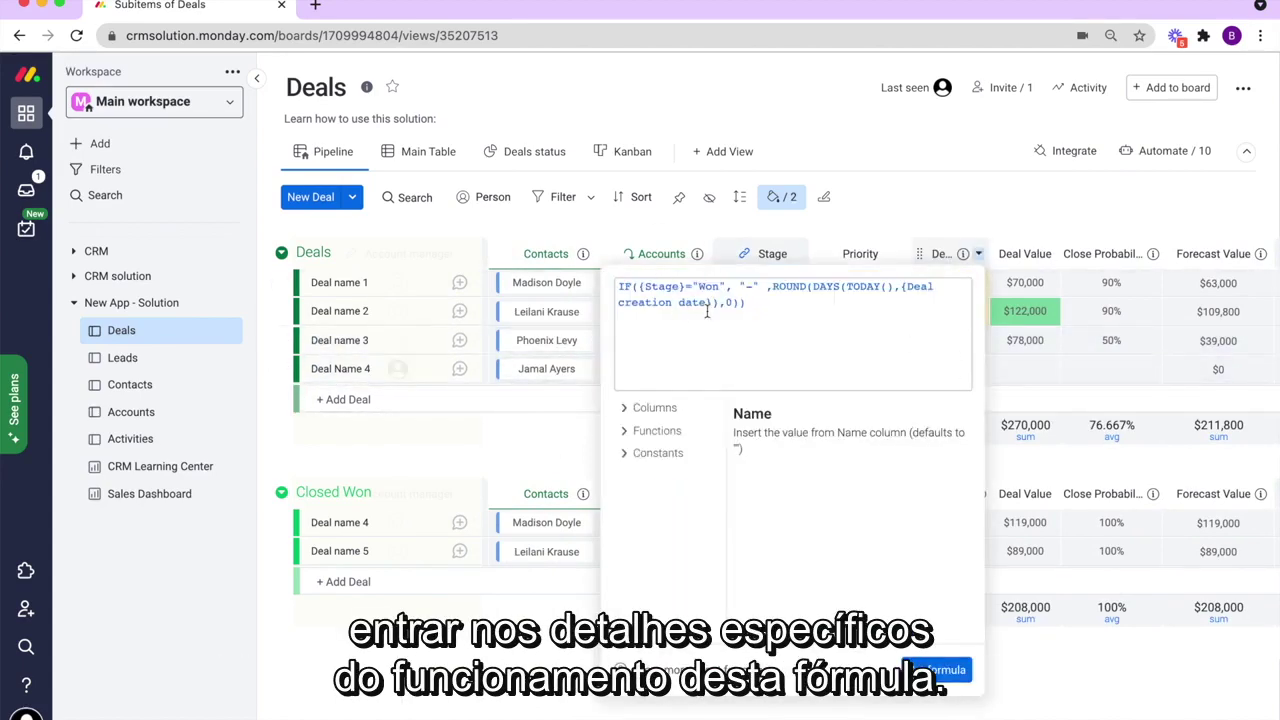
{"action": "left_click", "coordinate": [660, 213]}
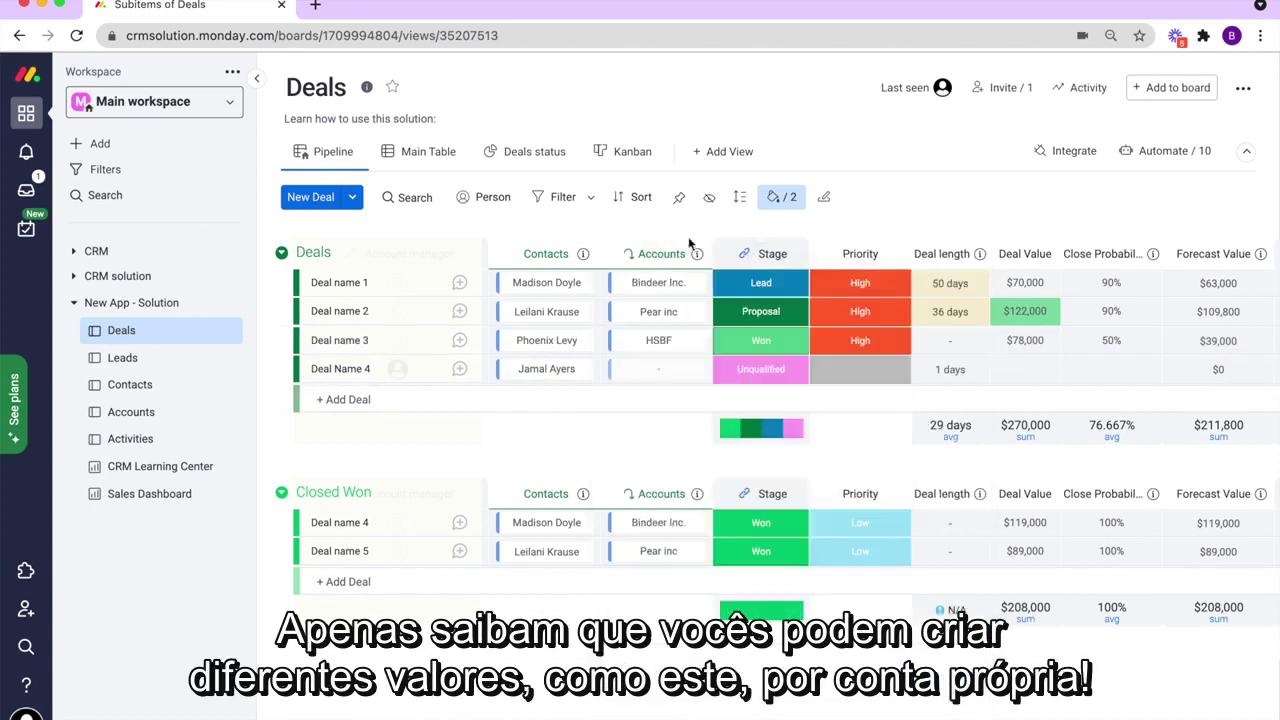
{"action": "scroll", "coordinate": [800, 340], "scroll_direction": "right", "scroll_amount": 3}
{"action": "left_click", "coordinate": [882, 369]}
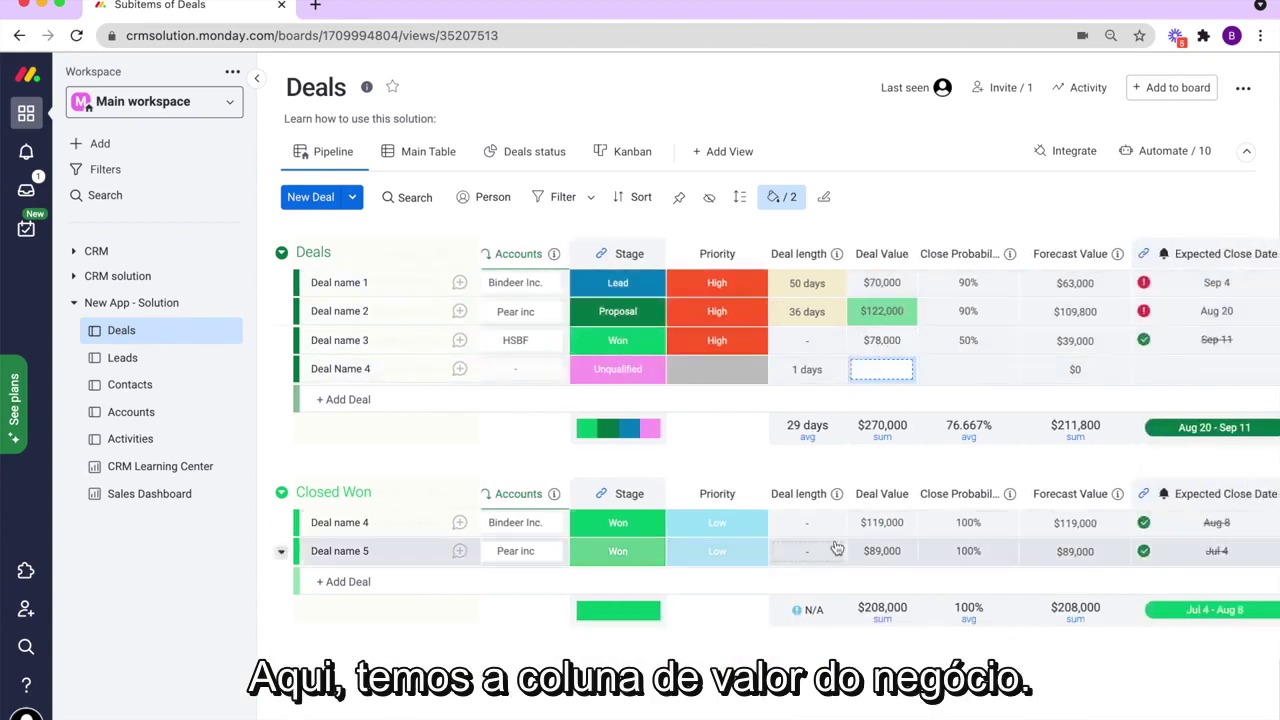
Enter 1000 as Deal Name 4's Deal Value, briefly switching the unit to euros and back to dollars.
{"action": "type", "text": "10000"}
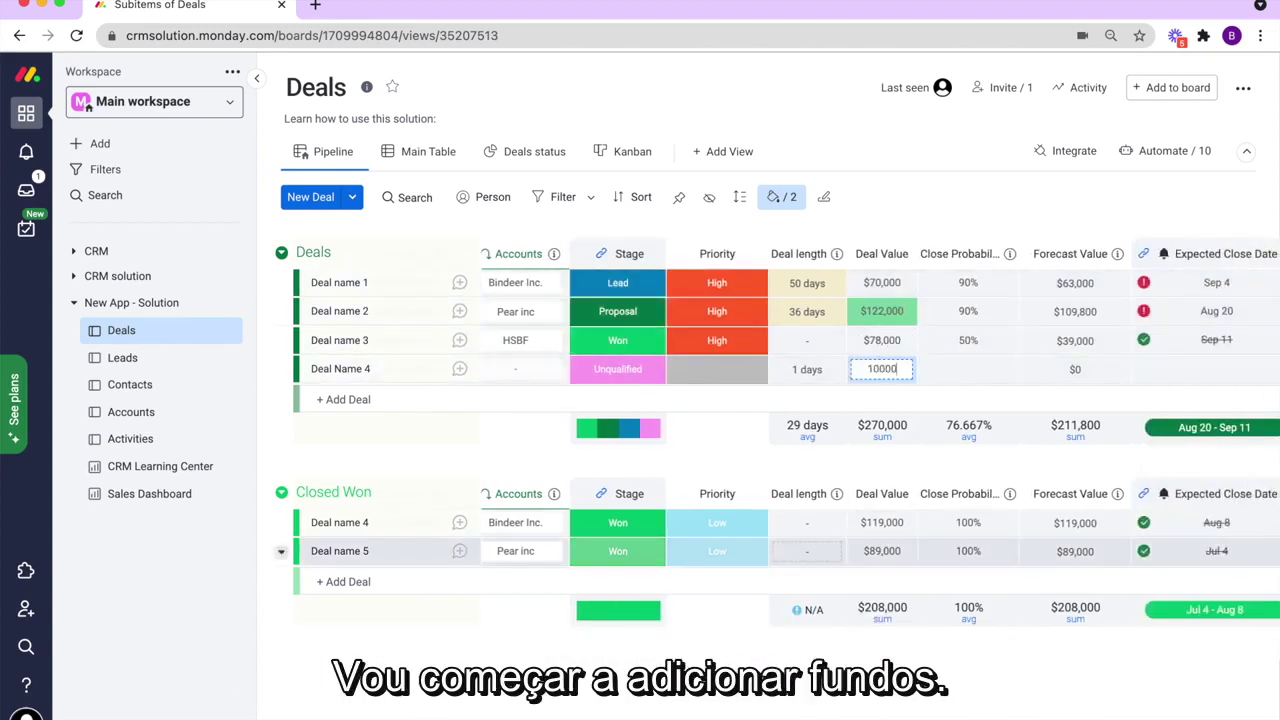
{"action": "key", "text": "Return"}
{"action": "left_click", "coordinate": [886, 428]}
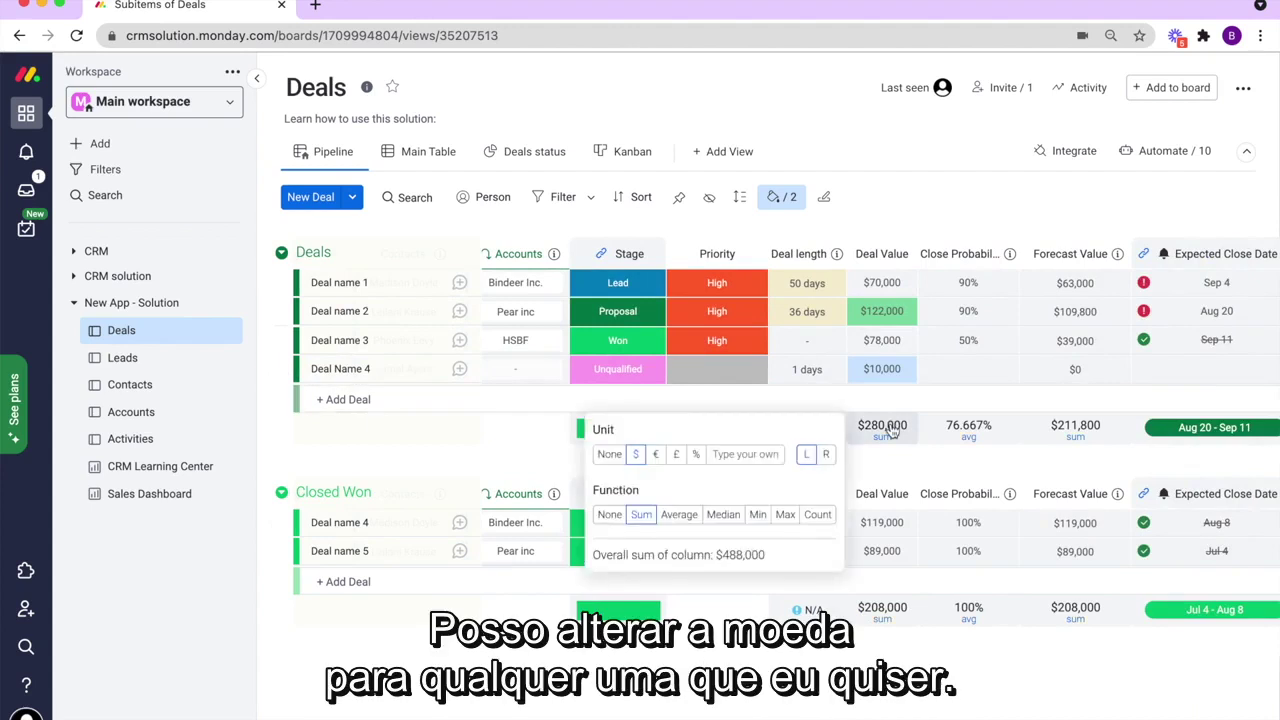
{"action": "left_click", "coordinate": [656, 455]}
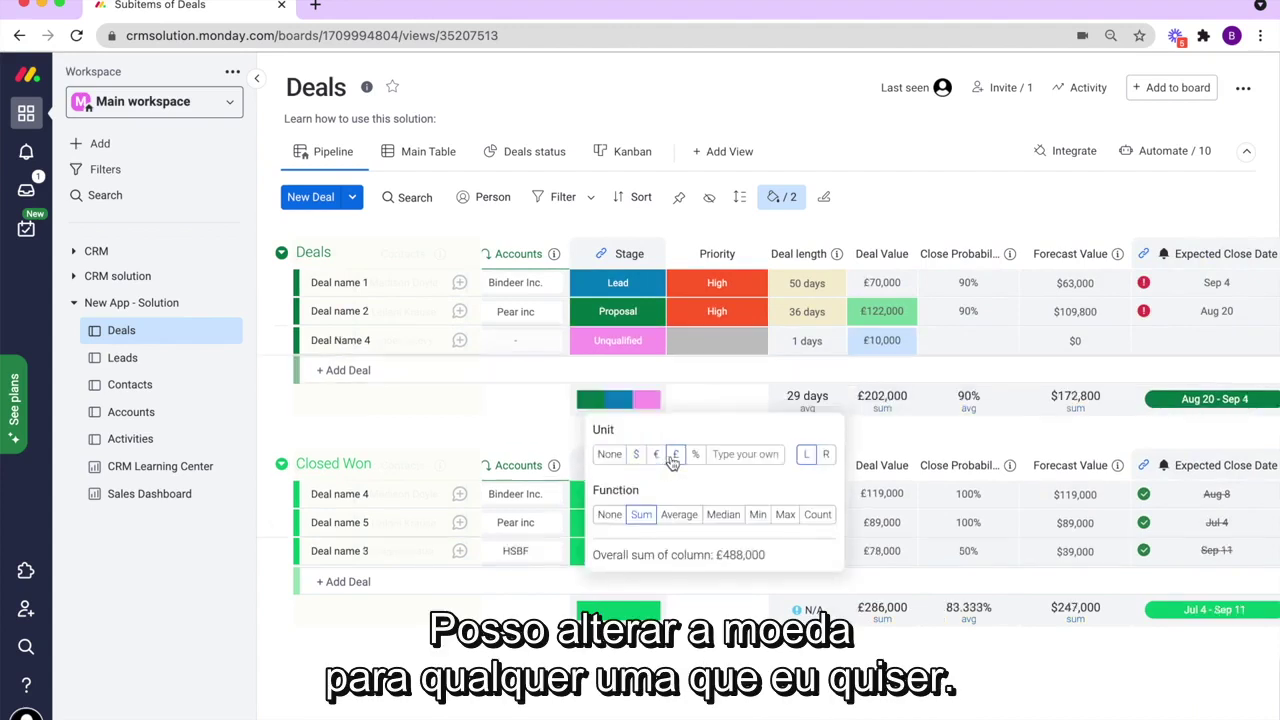
{"action": "left_click", "coordinate": [636, 456]}
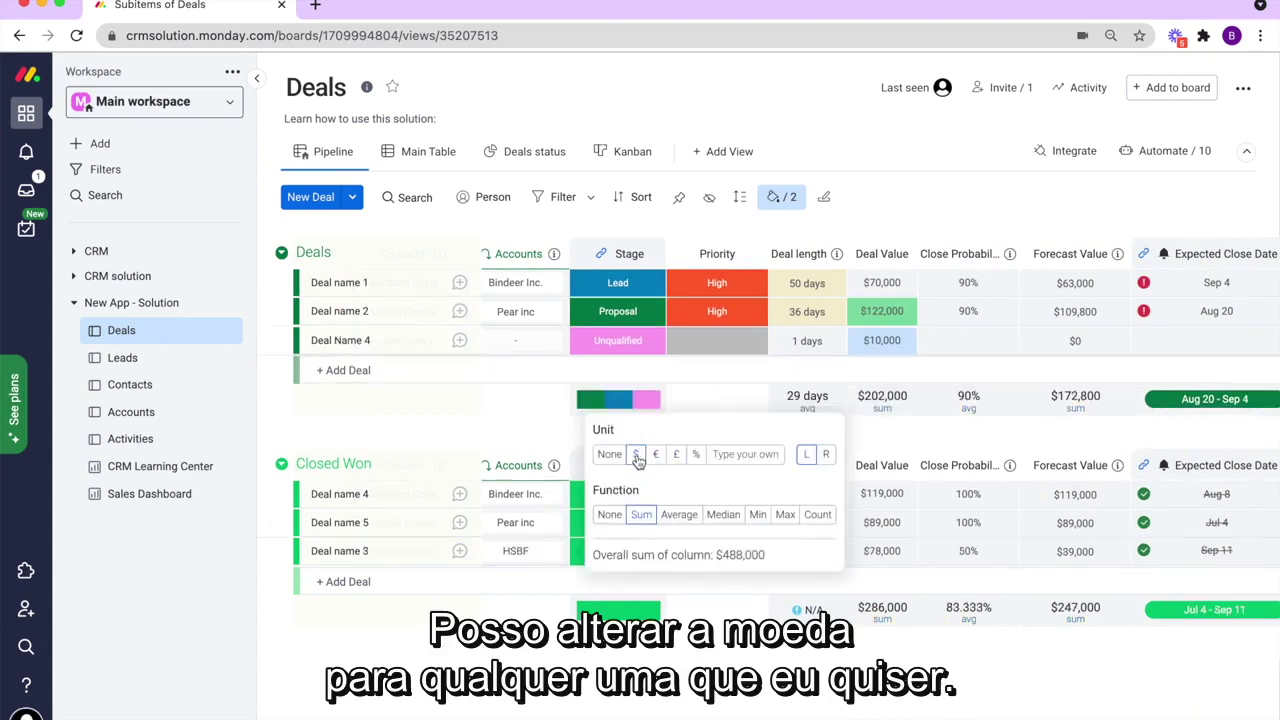
{"action": "left_click", "coordinate": [486, 411]}
Set Deal Name 4's Close Probability to 80%.
{"action": "scroll", "coordinate": [451, 408], "scroll_direction": "right", "scroll_amount": 2}
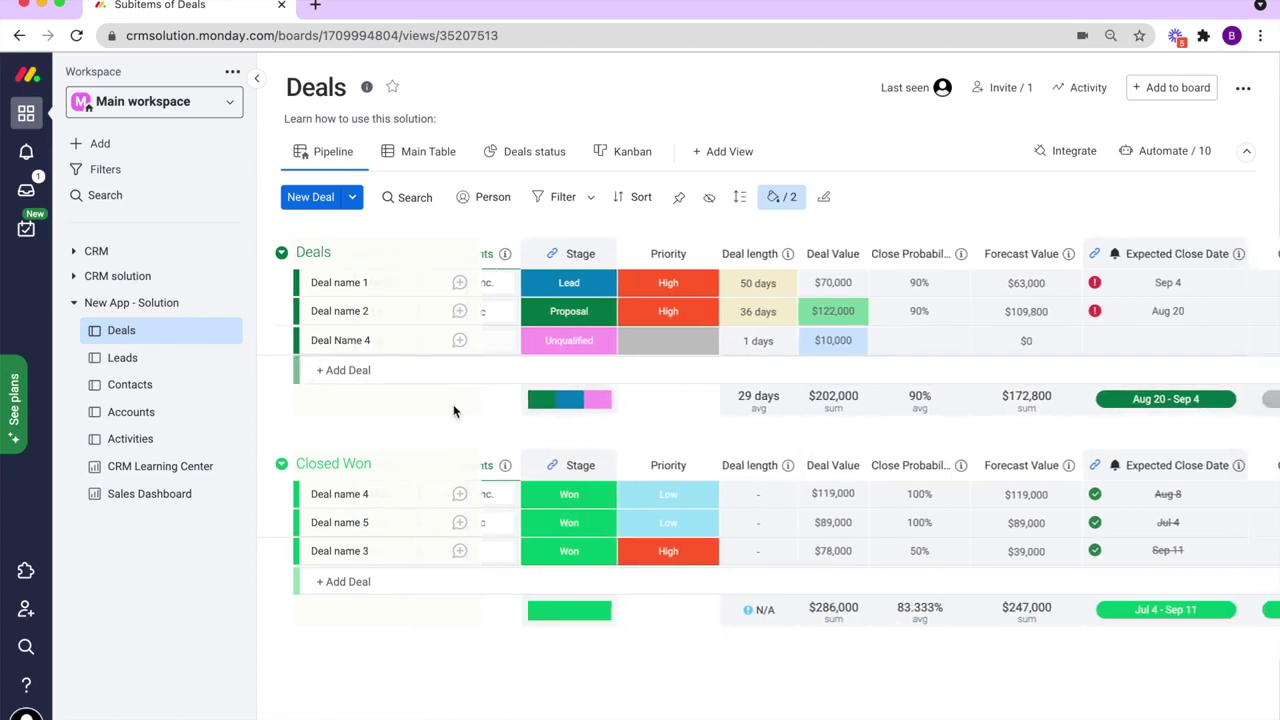
{"action": "left_click", "coordinate": [889, 341]}
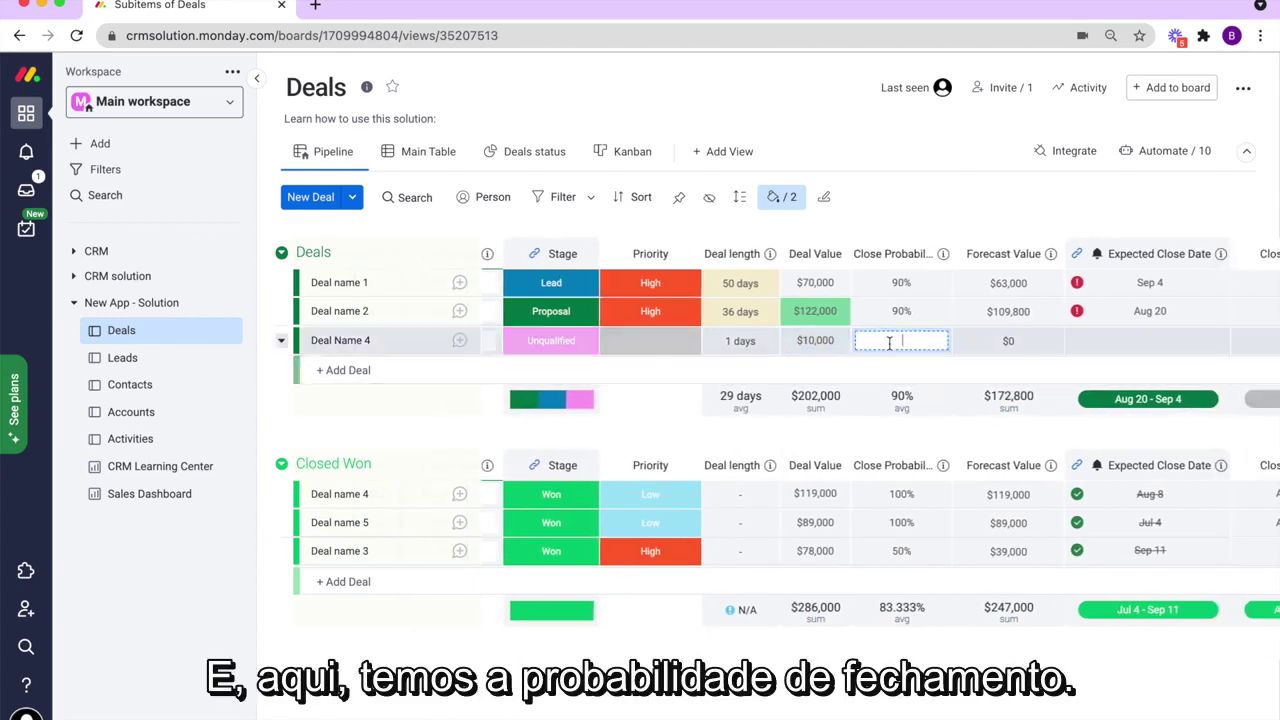
{"action": "type", "text": "80"}
{"action": "key", "text": "Return"}
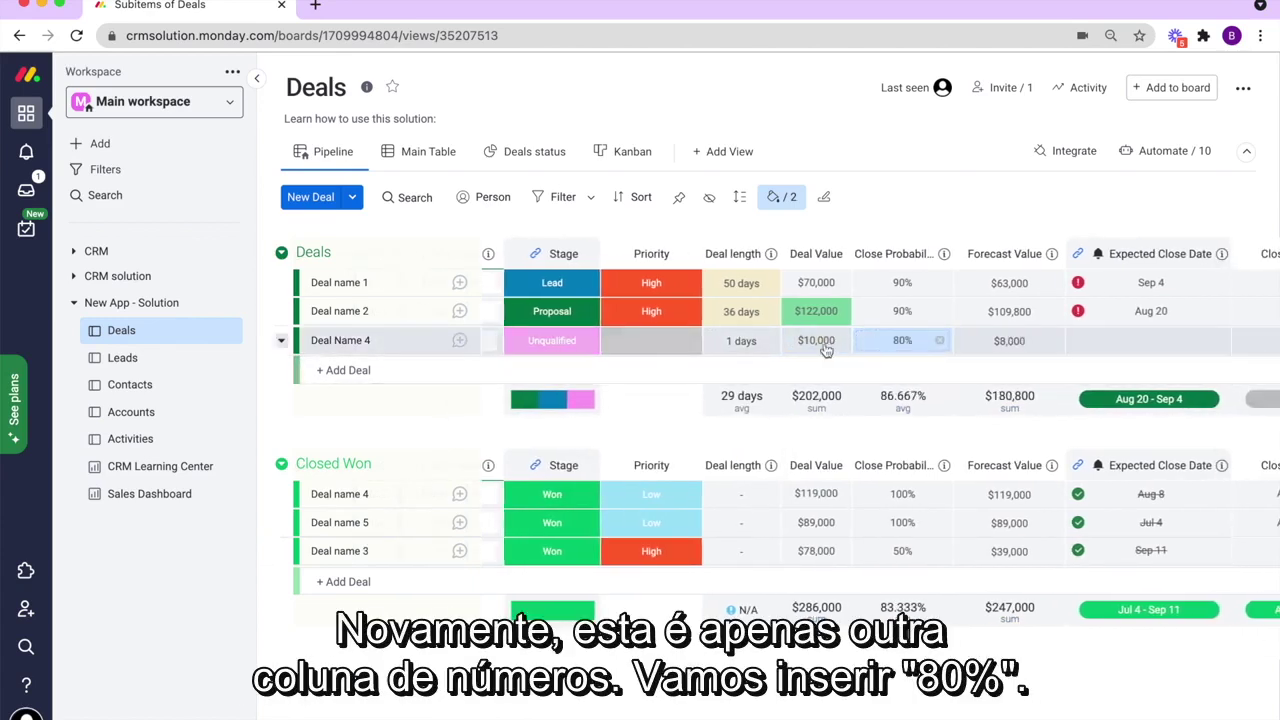
Inspect the Forecast Value formula, which now gives Deal Name 4 $8,000.
{"action": "left_click", "coordinate": [998, 345]}
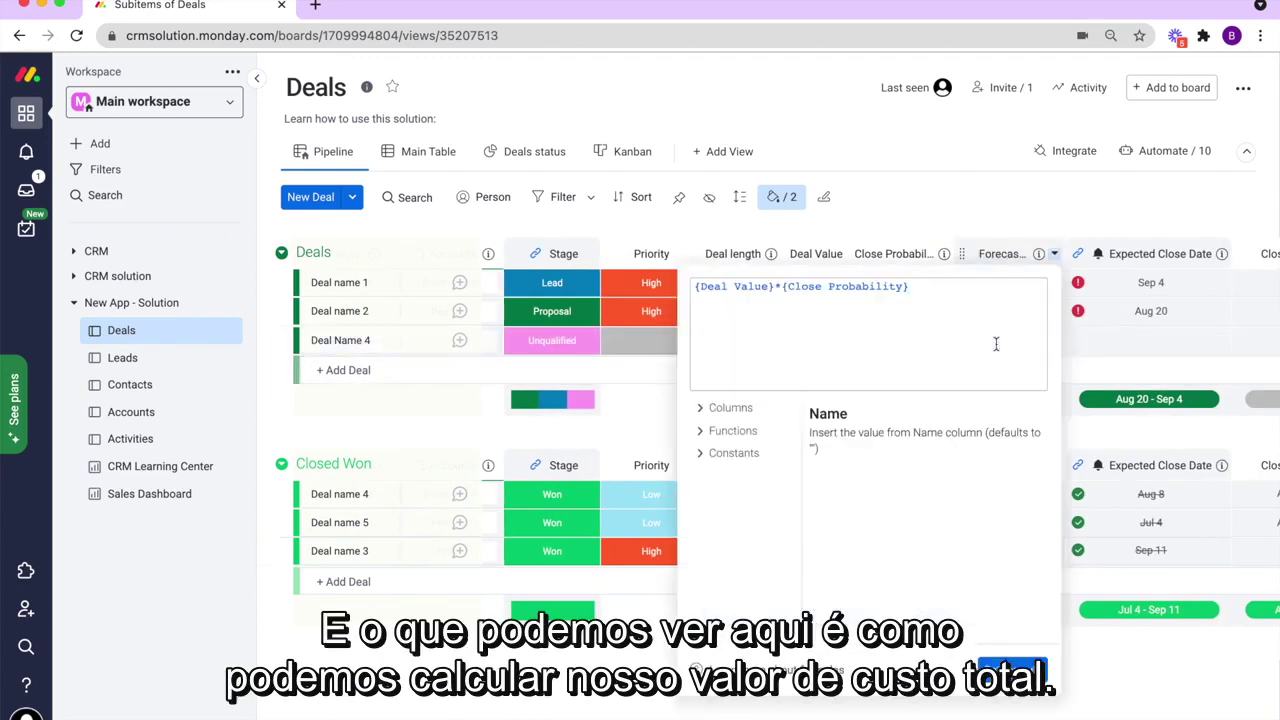
{"action": "left_click", "coordinate": [1010, 341]}
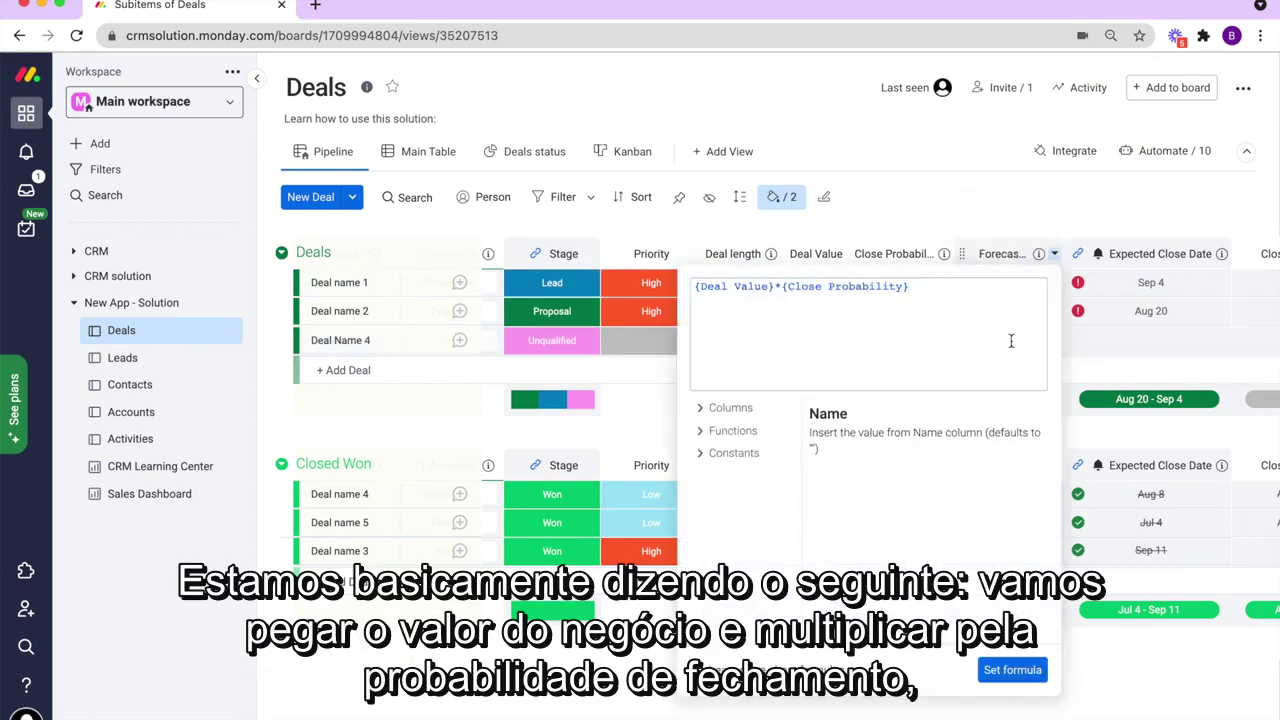
{"action": "left_click", "coordinate": [585, 425]}
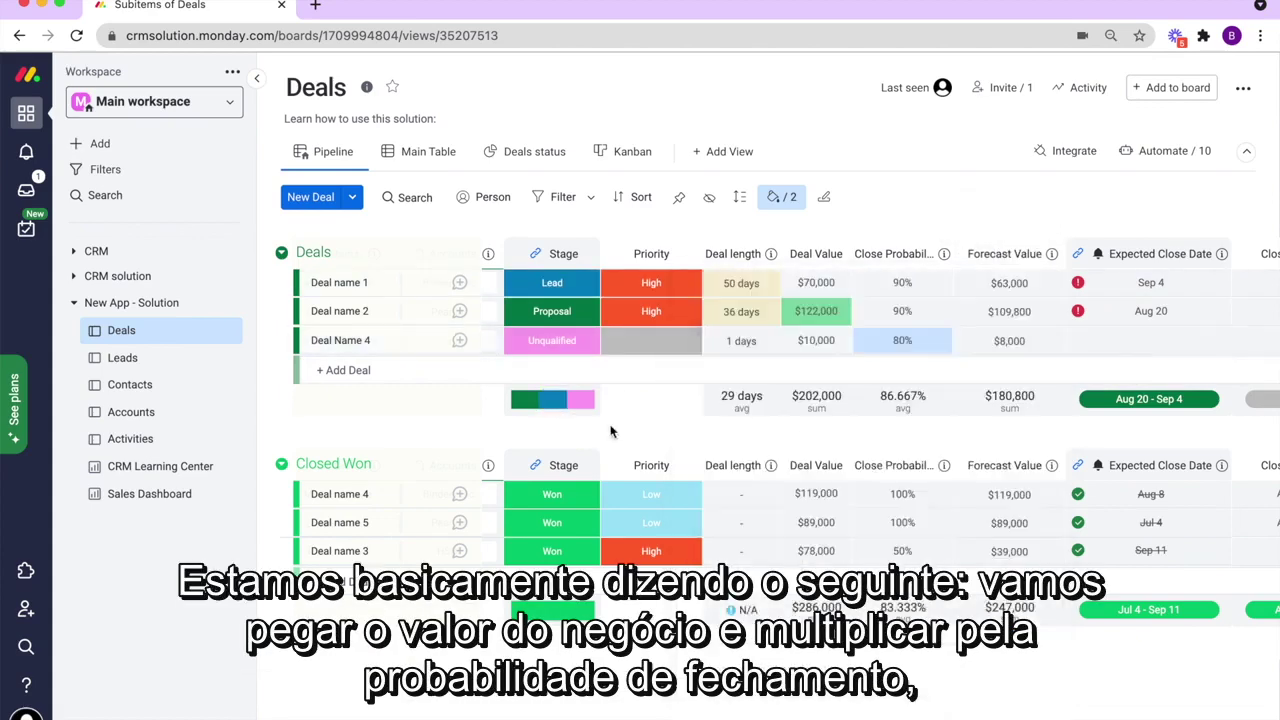
{"action": "left_click", "coordinate": [998, 350]}
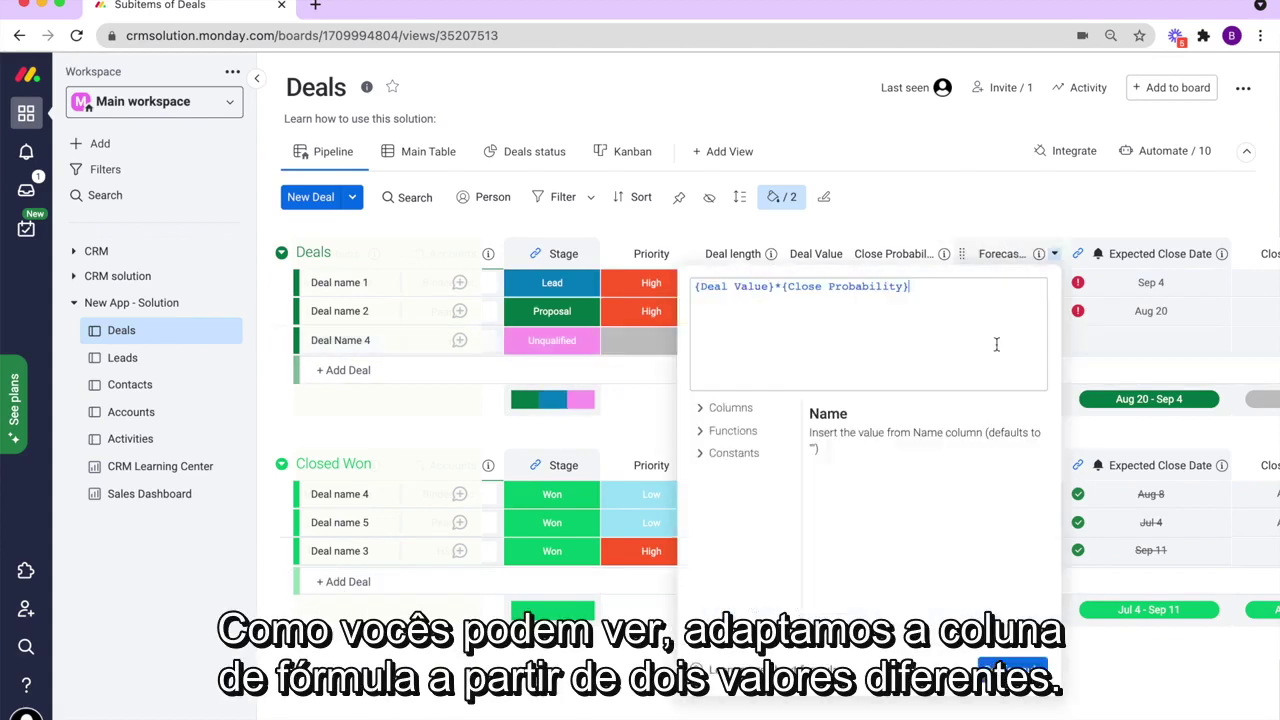
{"action": "left_click", "coordinate": [627, 413]}
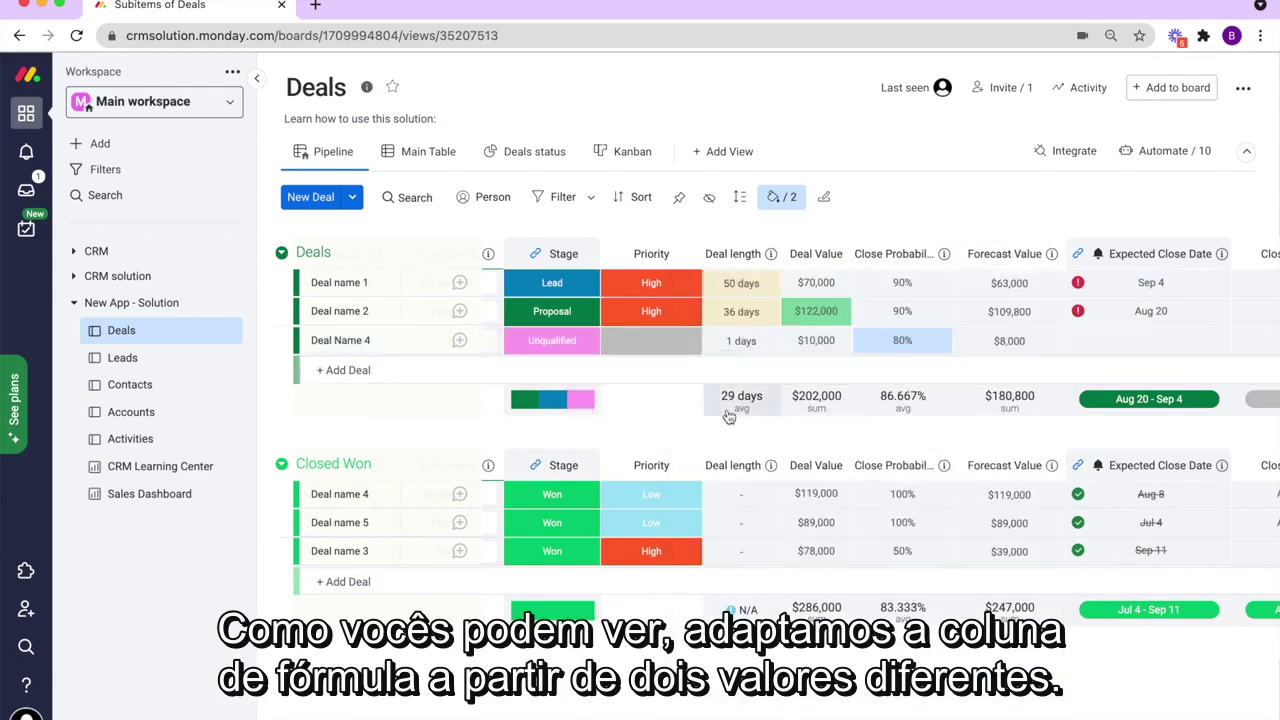
{"action": "scroll", "coordinate": [790, 370], "scroll_direction": "right", "scroll_amount": 5}
{"action": "scroll", "coordinate": [848, 359], "scroll_direction": "right", "scroll_amount": 5}
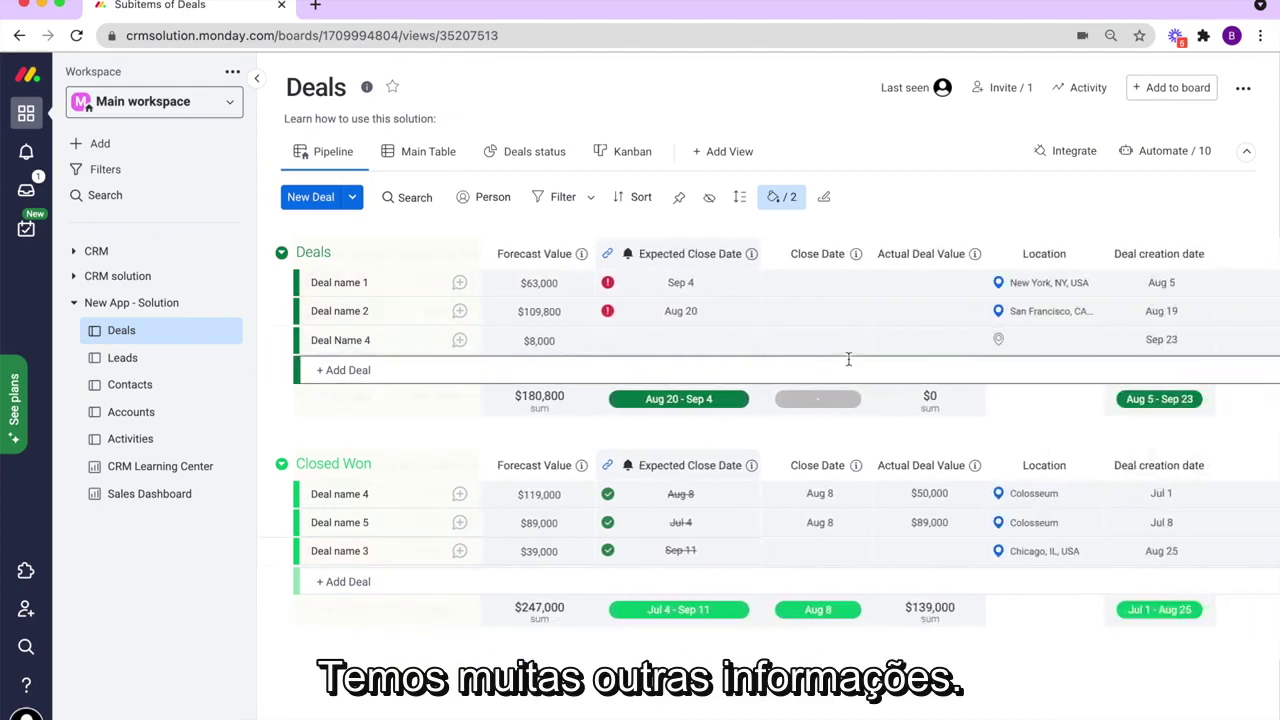
{"action": "left_click", "coordinate": [911, 341]}
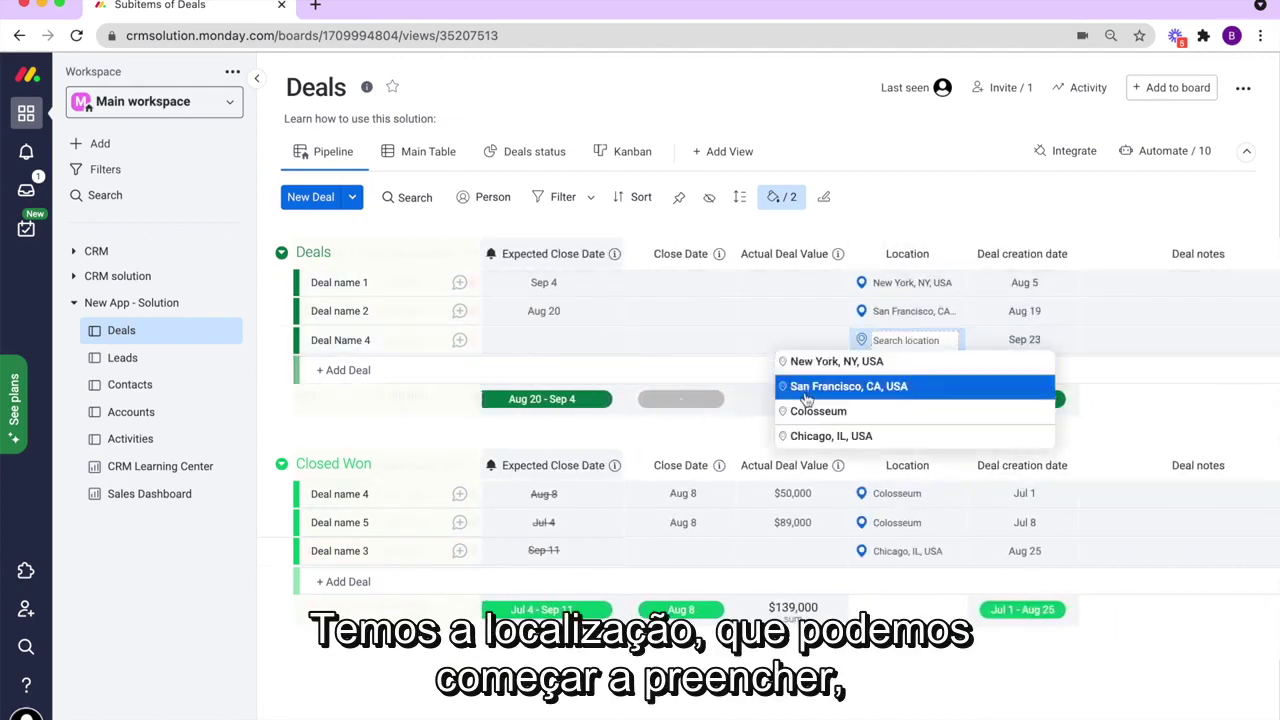
{"action": "left_click", "coordinate": [708, 432]}
{"action": "scroll", "coordinate": [843, 374], "scroll_direction": "right", "scroll_amount": 3}
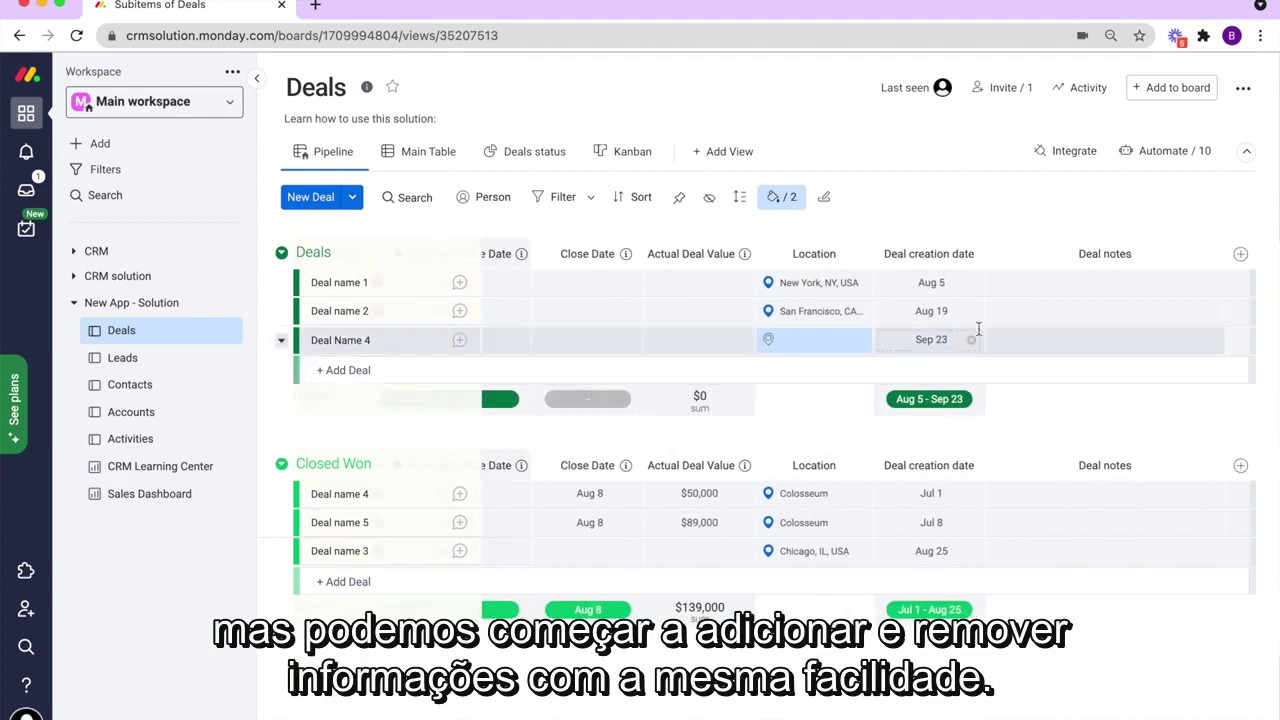
{"action": "left_click", "coordinate": [1240, 254]}
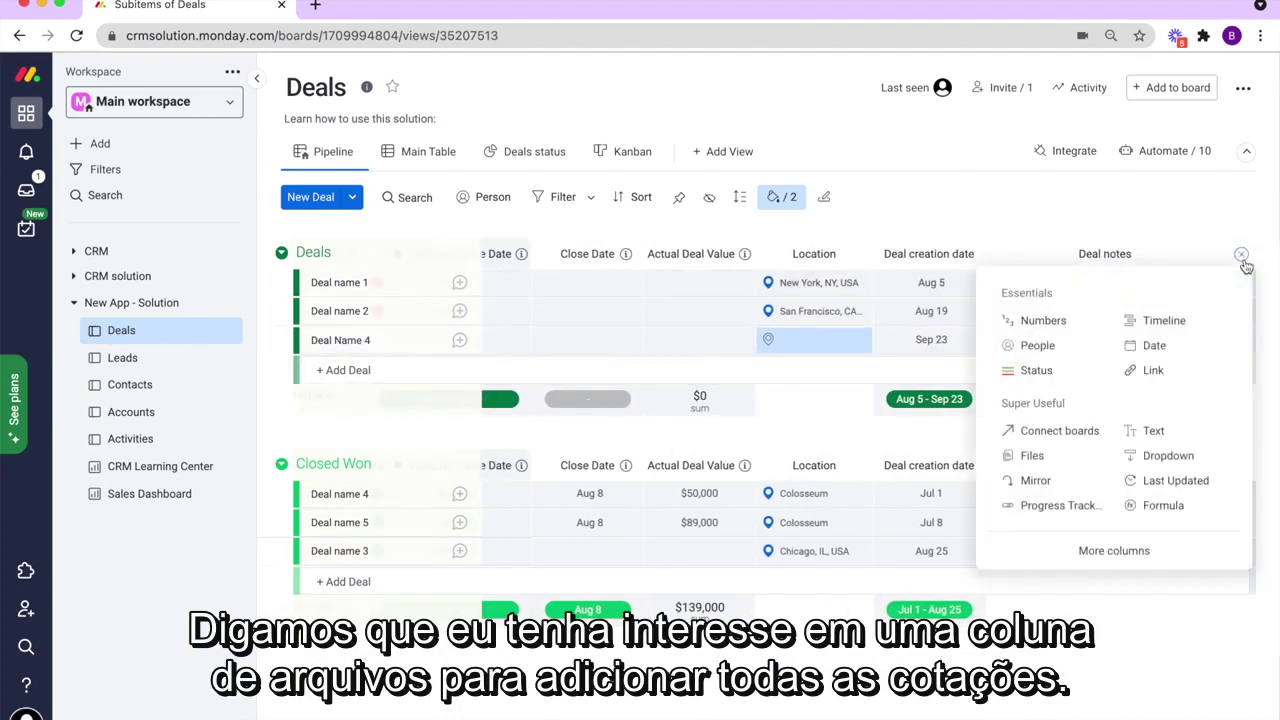
{"action": "left_click", "coordinate": [1034, 456]}
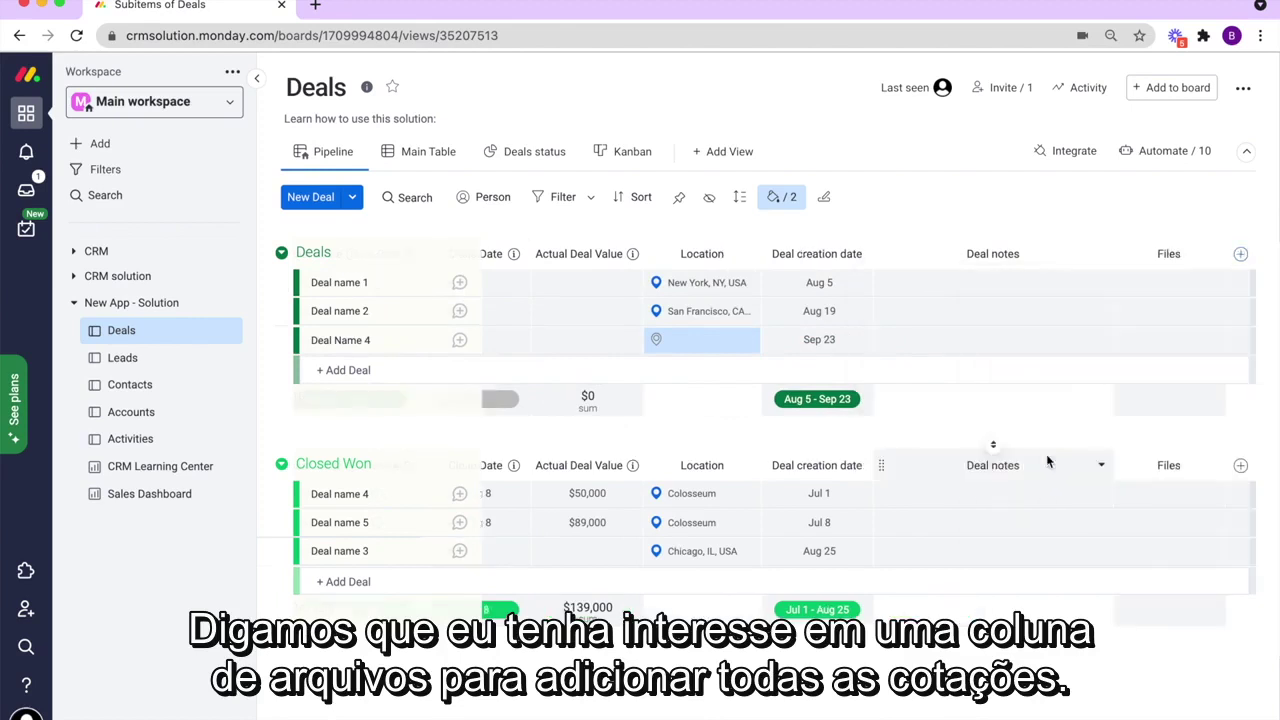
{"action": "left_click", "coordinate": [1175, 254]}
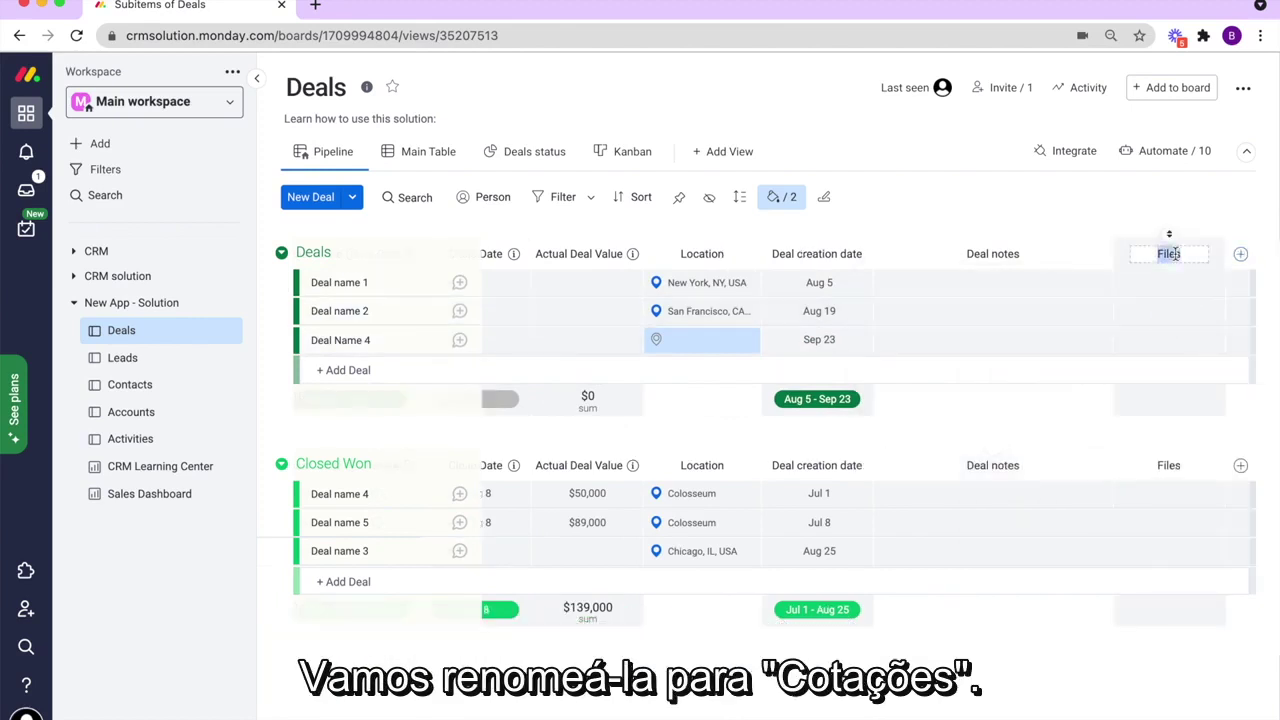
{"action": "type", "text": "Quotes"}
{"action": "key", "text": "Return"}
{"action": "left_click", "coordinate": [1172, 341]}
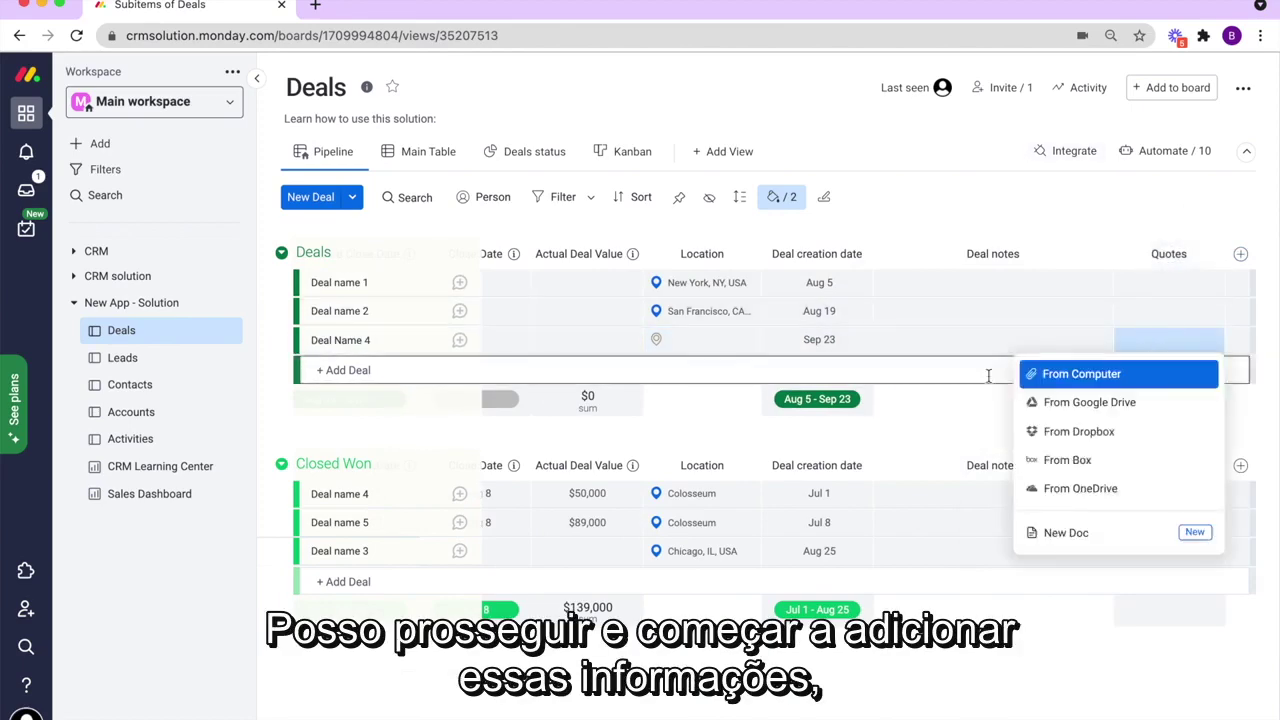
{"action": "left_click", "coordinate": [957, 403]}
{"action": "left_click", "coordinate": [1216, 256]}
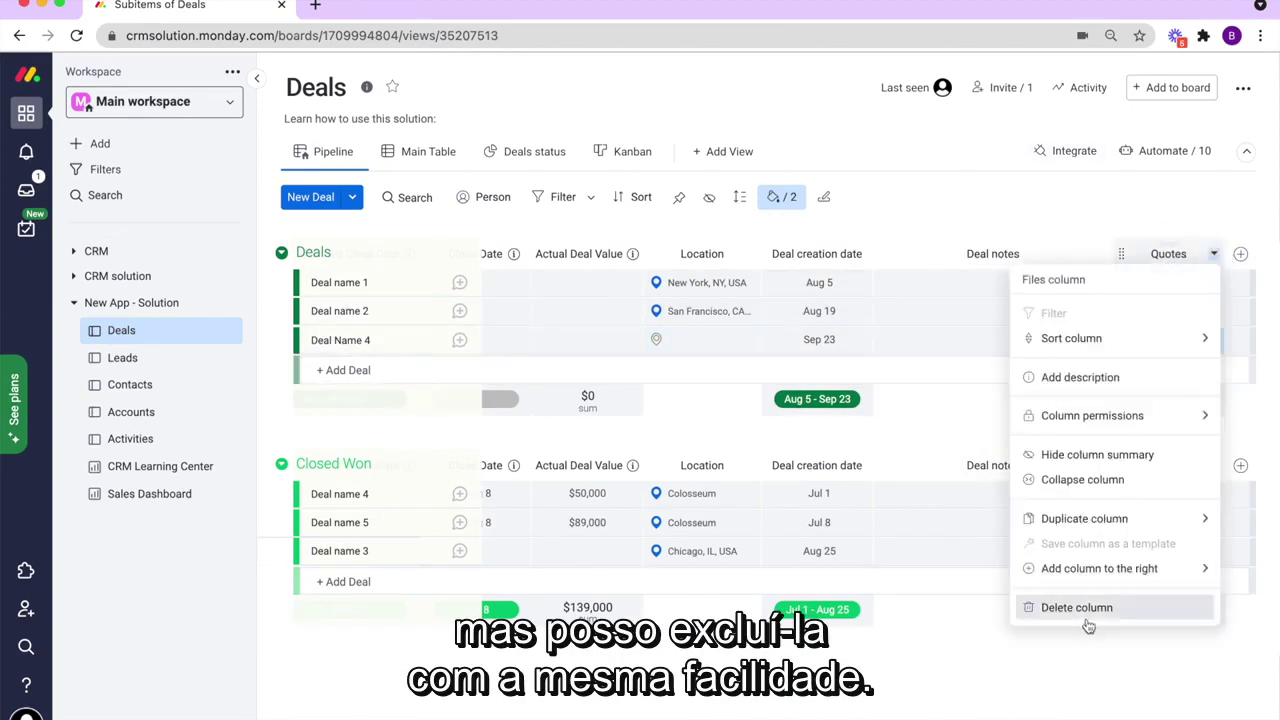
{"action": "left_click", "coordinate": [1057, 610]}
{"action": "left_click", "coordinate": [829, 180]}
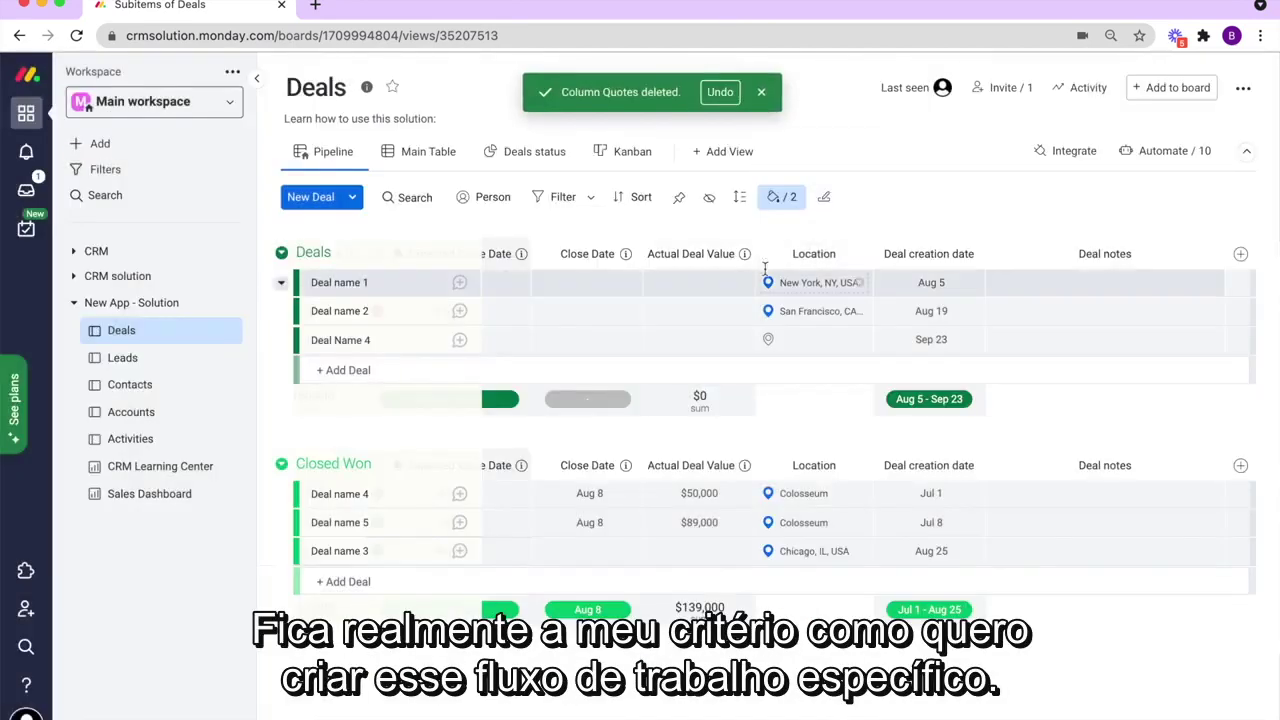
{"action": "scroll", "coordinate": [643, 400], "scroll_direction": "left", "scroll_amount": 10}
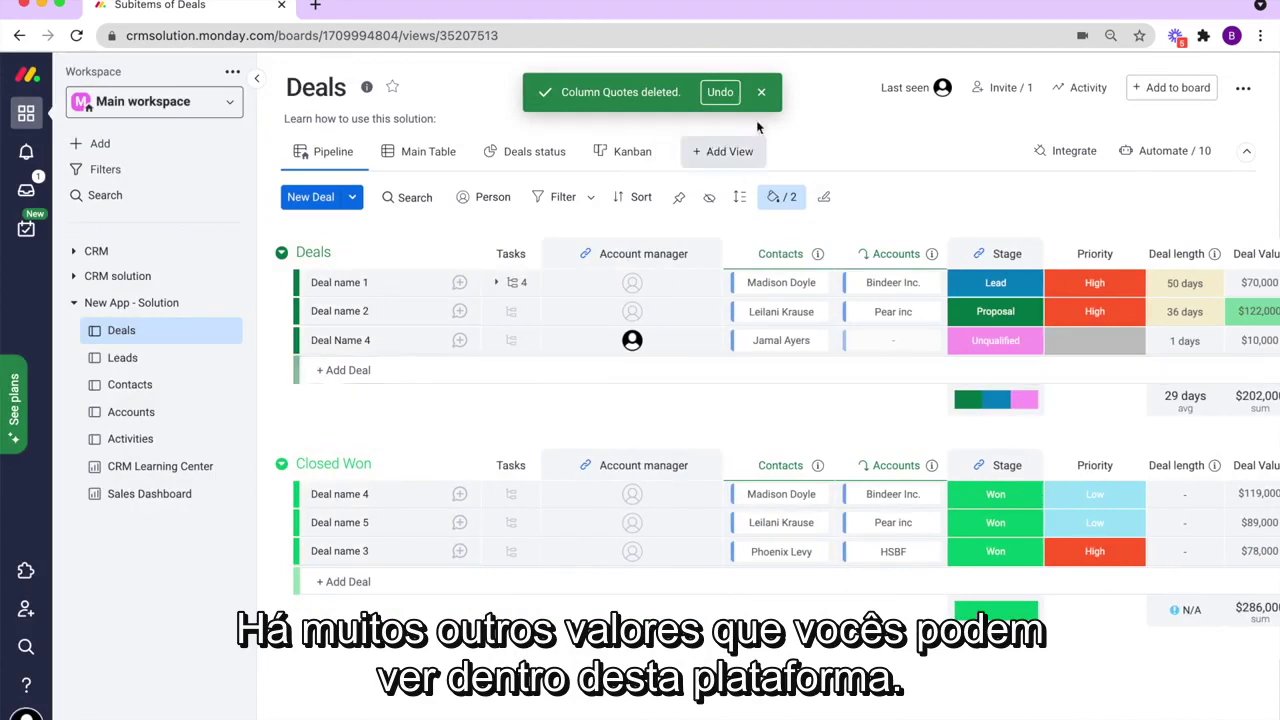
In the Kanban view, move Deal name 2 into the Negotiation stage.
{"action": "left_click", "coordinate": [527, 163]}
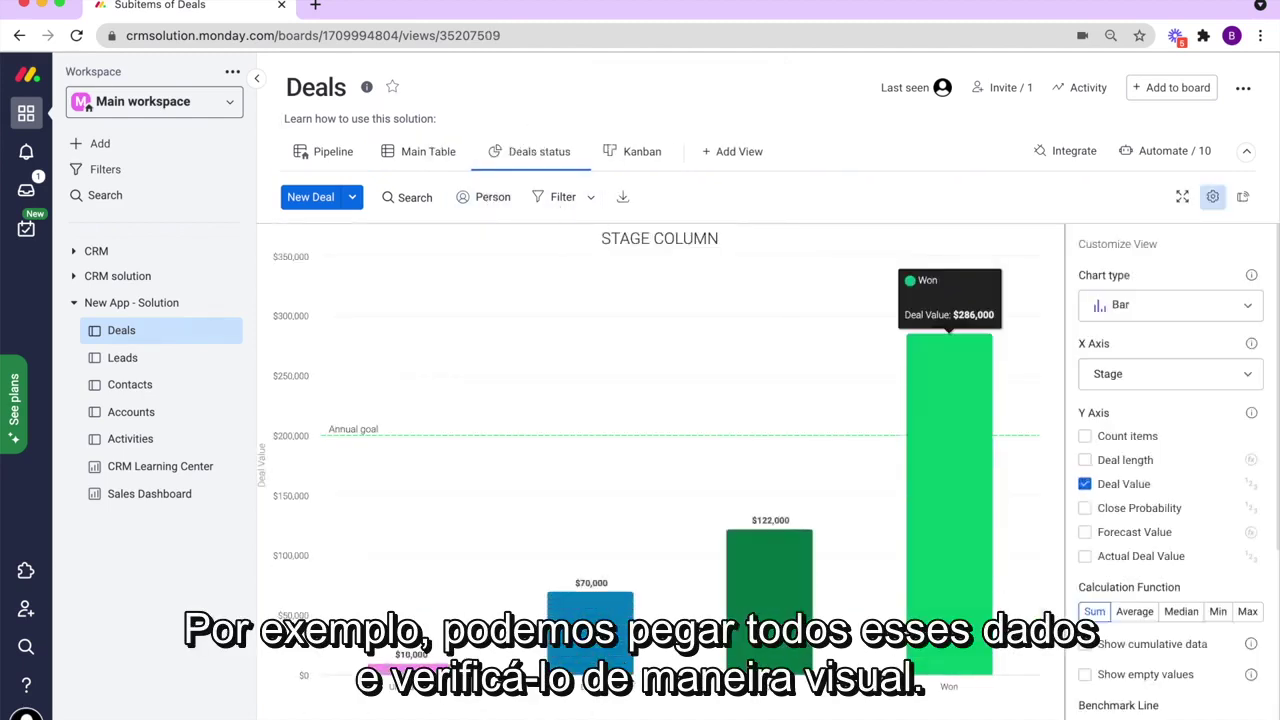
{"action": "left_click", "coordinate": [618, 151]}
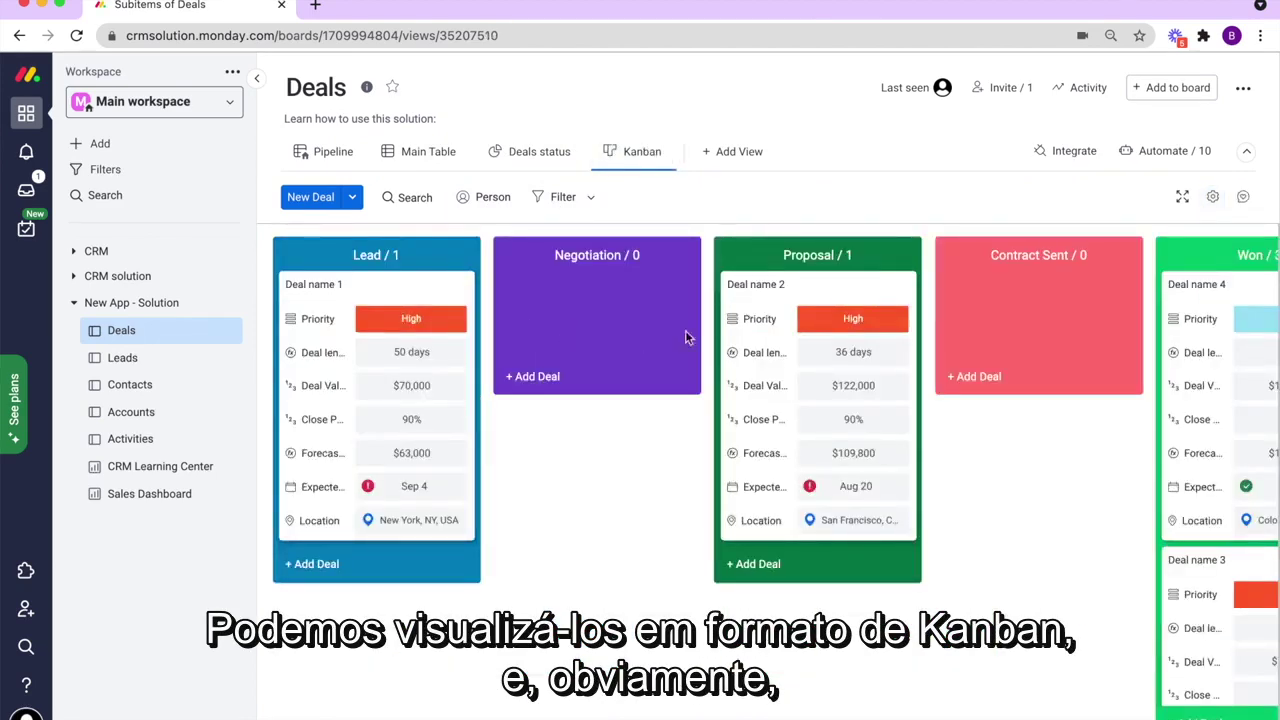
{"action": "left_click_drag", "start_coordinate": [795, 376], "coordinate": [578, 383]}
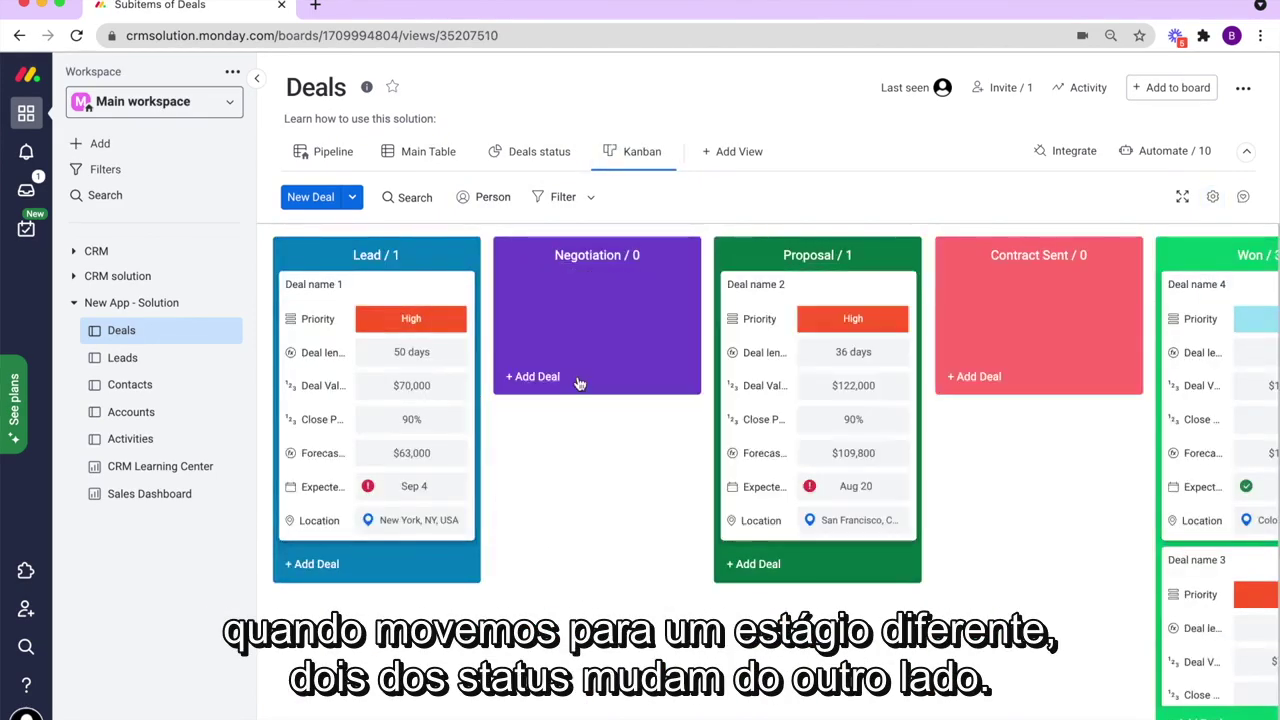
{"action": "left_click_drag", "start_coordinate": [803, 394], "coordinate": [586, 351]}
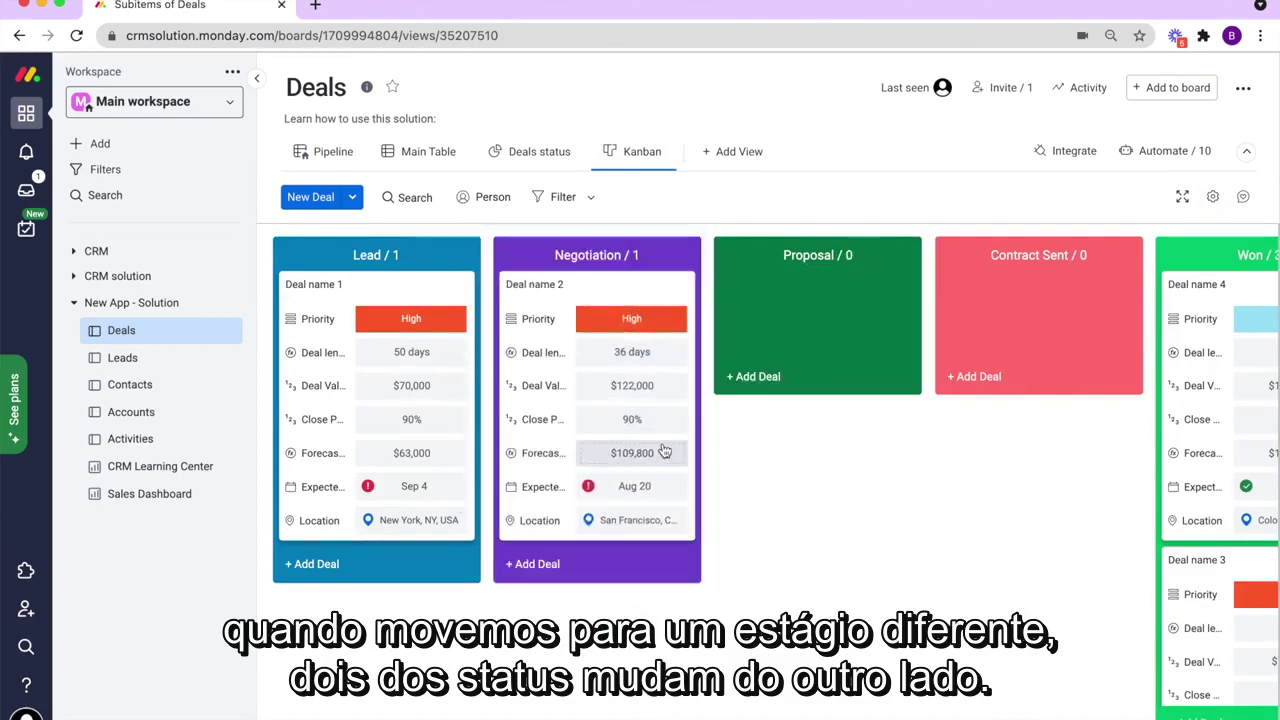
Move the Won column to the far right and place Negotiation after Proposal.
{"action": "scroll", "coordinate": [929, 495], "scroll_direction": "right", "scroll_amount": 2}
{"action": "scroll", "coordinate": [929, 495], "scroll_direction": "right", "scroll_amount": 3}
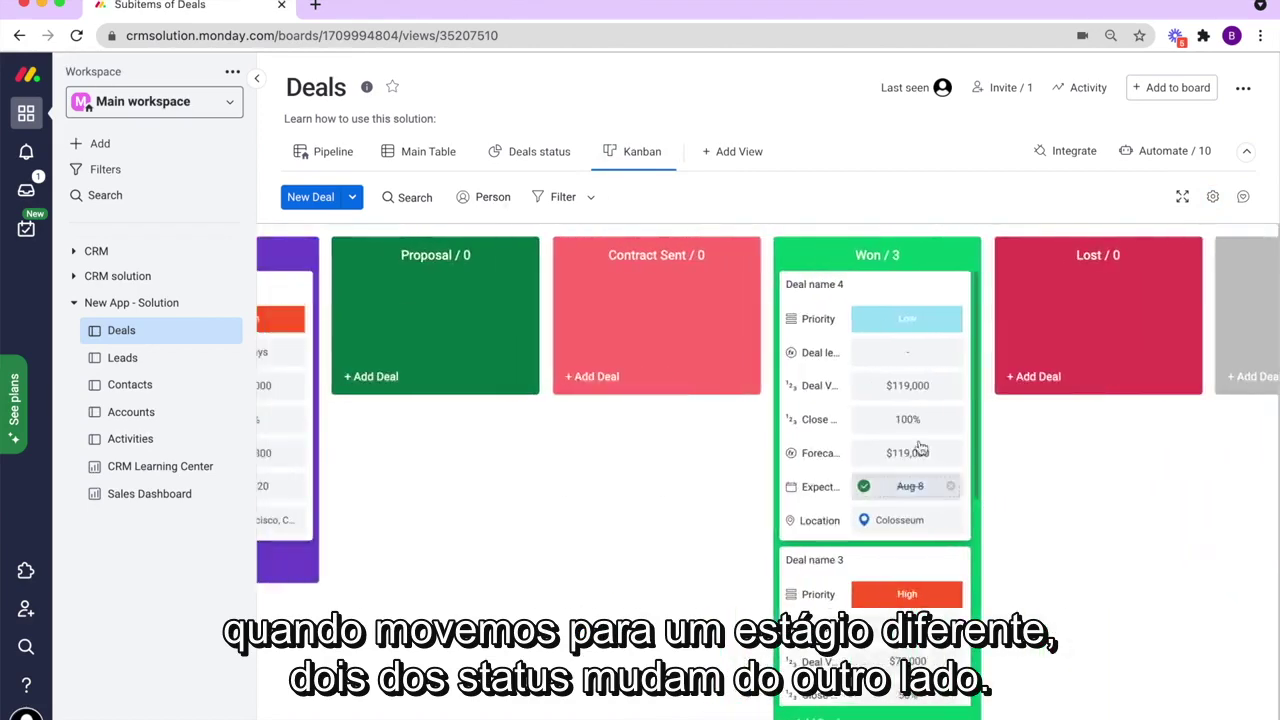
{"action": "left_click_drag", "start_coordinate": [790, 251], "coordinate": [1226, 290]}
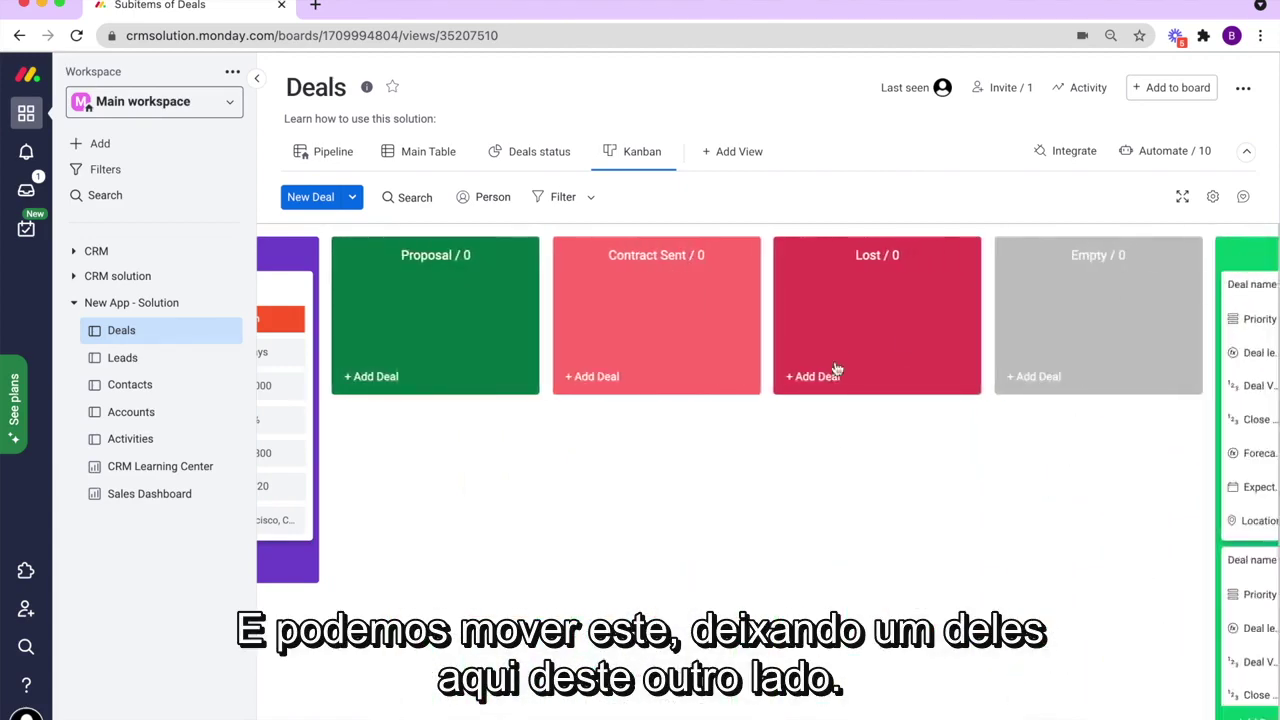
{"action": "scroll", "coordinate": [835, 368], "scroll_direction": "right", "scroll_amount": 2}
{"action": "scroll", "coordinate": [837, 369], "scroll_direction": "left", "scroll_amount": 5}
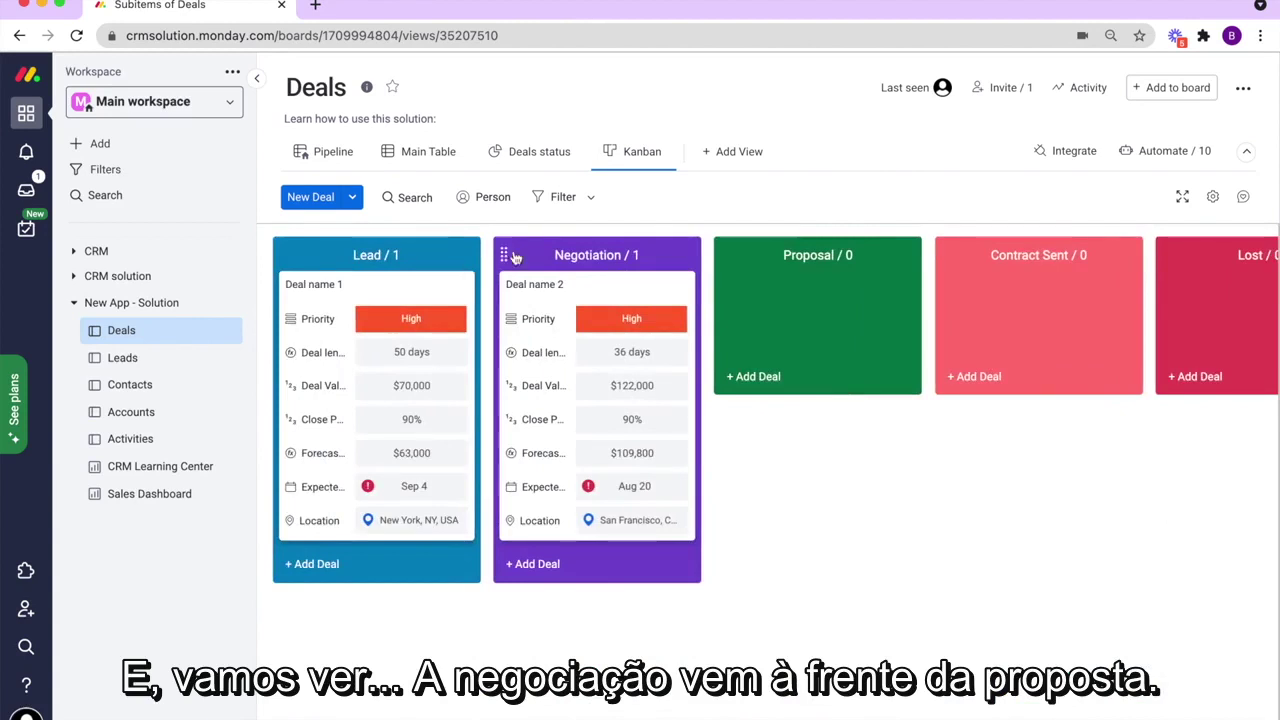
{"action": "left_click_drag", "start_coordinate": [612, 258], "coordinate": [766, 258]}
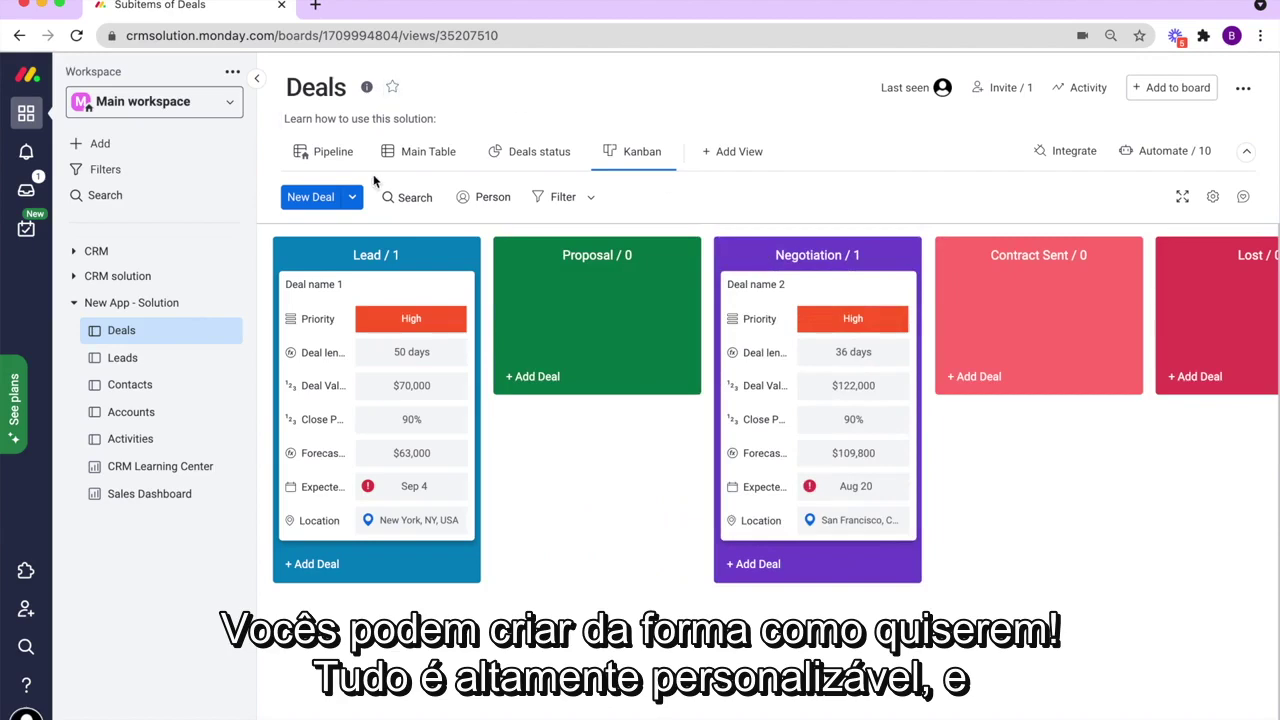
{"action": "left_click", "coordinate": [334, 162]}
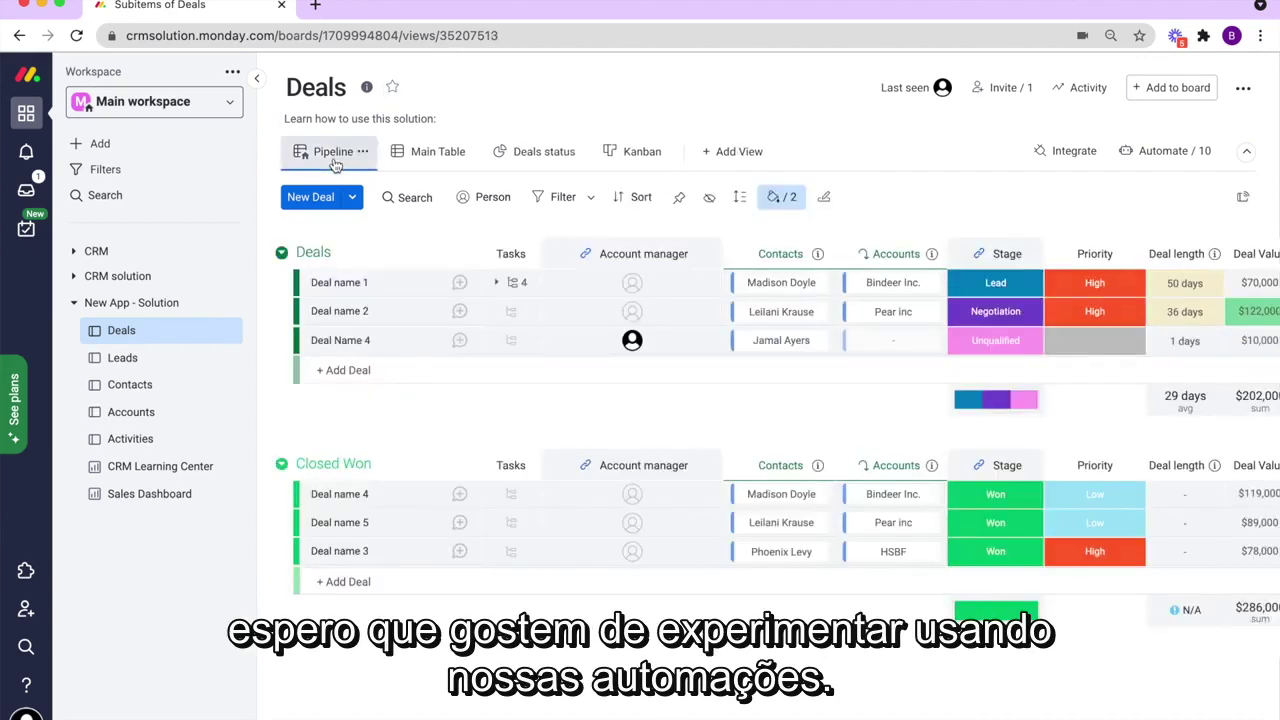
Open Deal name 1's details and start an email for it.
{"action": "left_click", "coordinate": [1147, 160]}
{"action": "left_click", "coordinate": [1228, 99]}
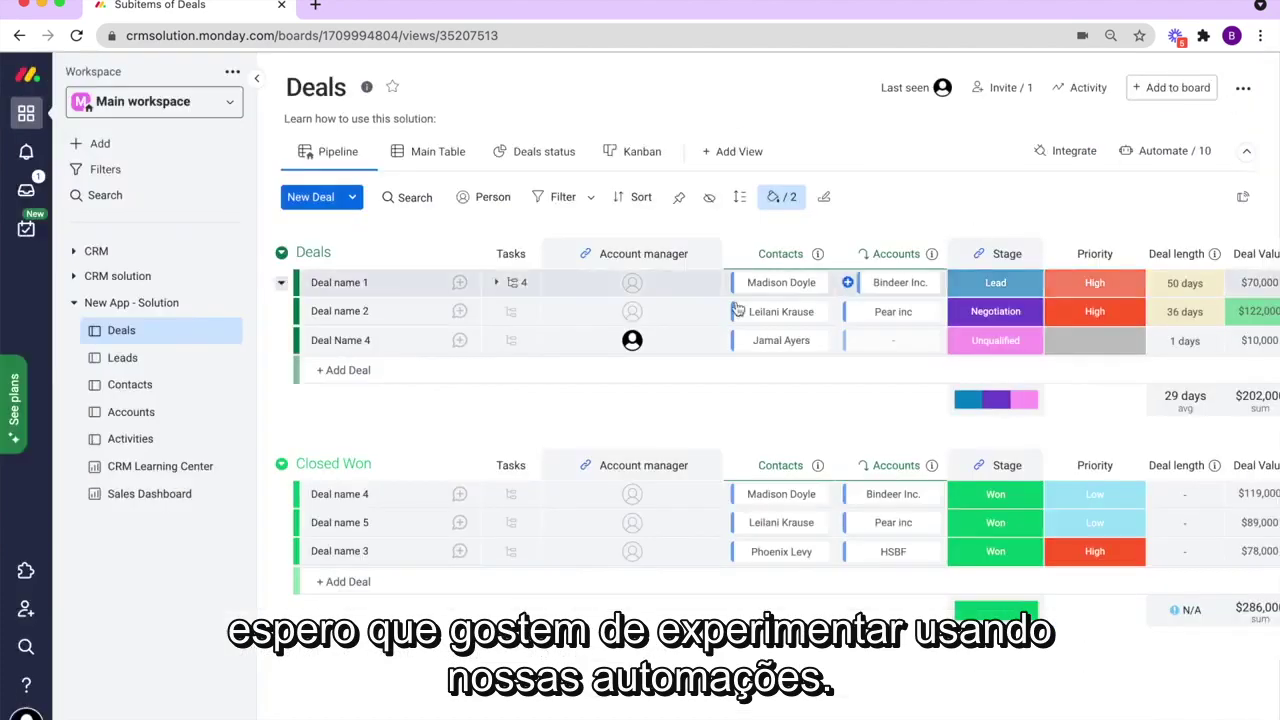
{"action": "left_click", "coordinate": [457, 284]}
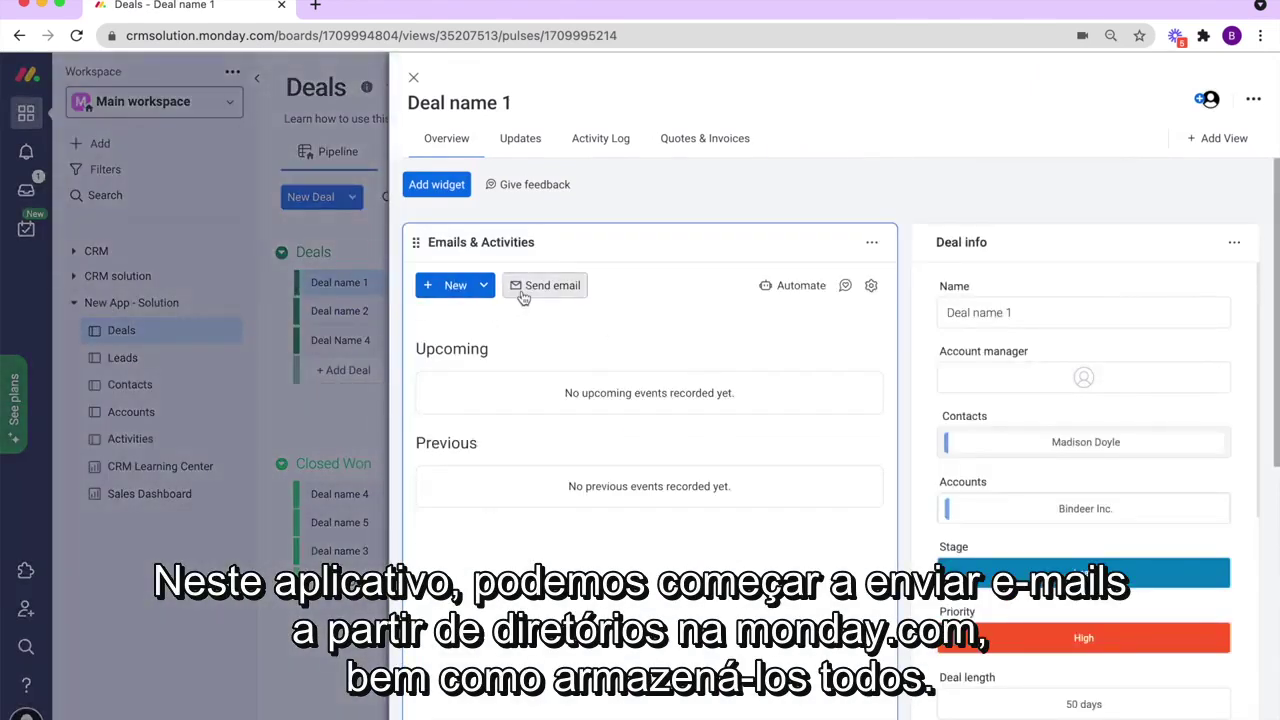
{"action": "left_click", "coordinate": [523, 294]}
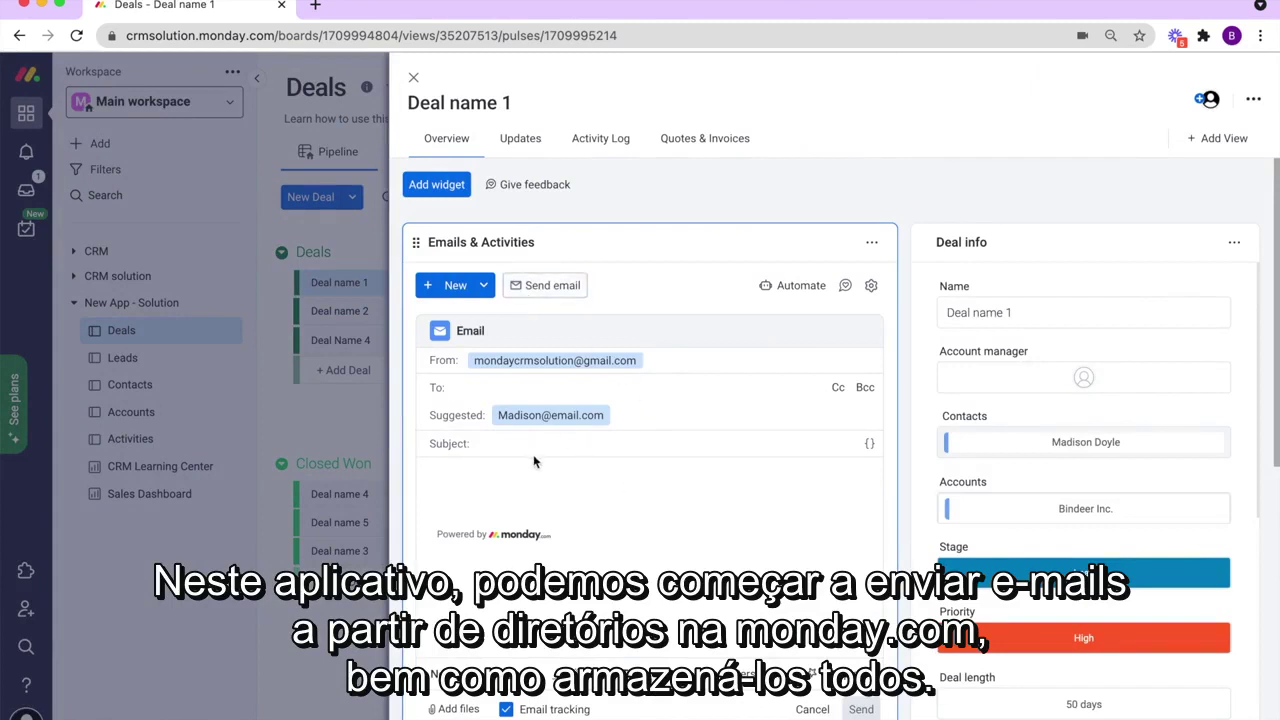
Add a Meeting activity to Deal name 1 and open its date-and-time settings.
{"action": "left_click", "coordinate": [457, 285]}
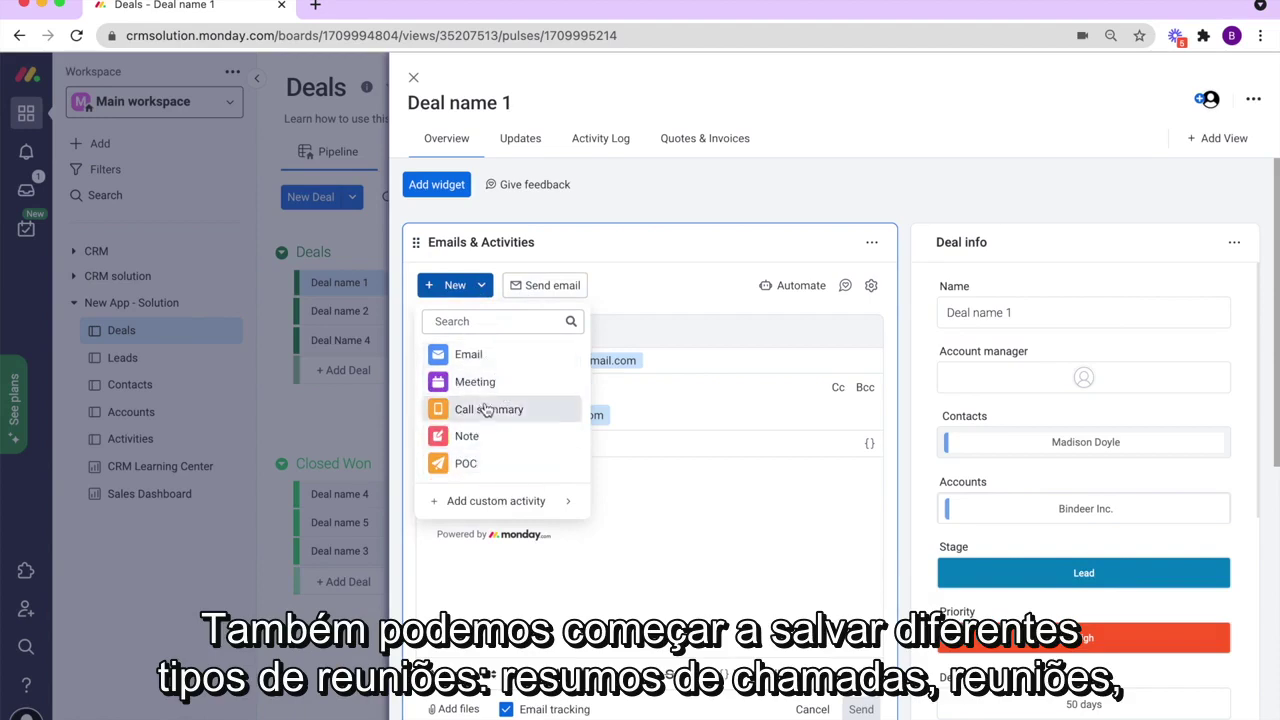
{"action": "left_click", "coordinate": [490, 500]}
{"action": "left_click", "coordinate": [468, 360]}
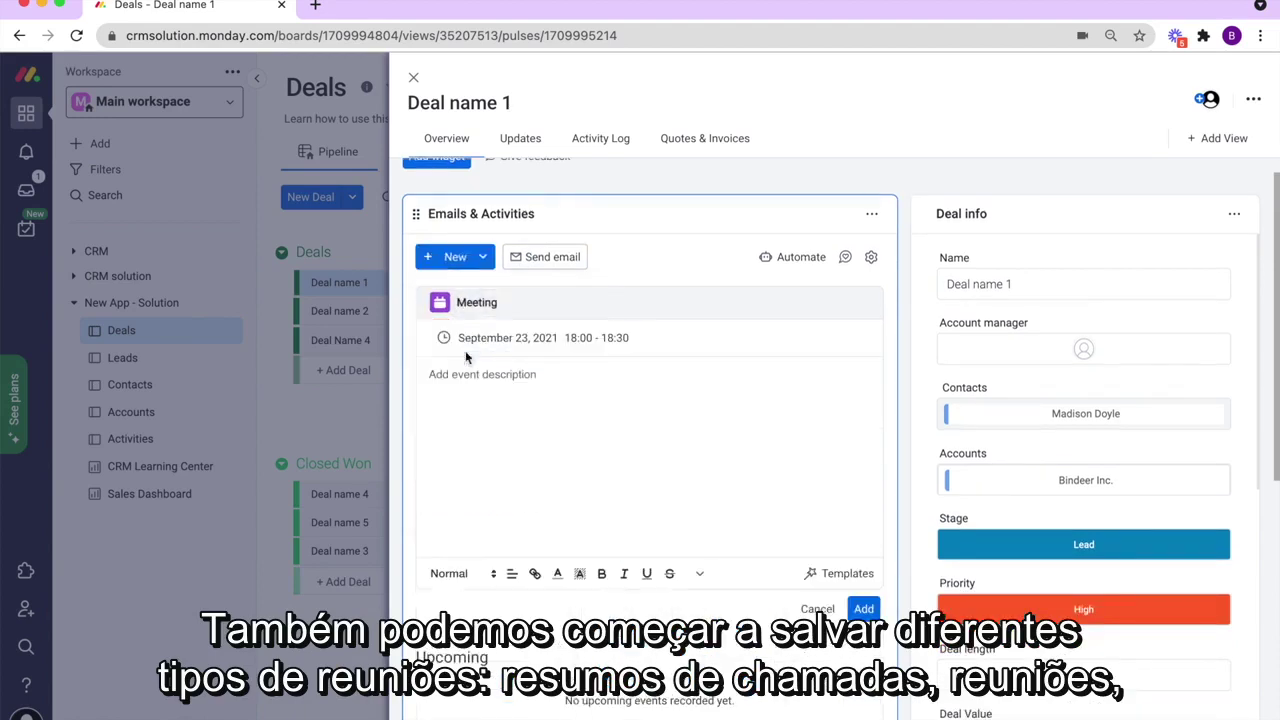
{"action": "left_click", "coordinate": [501, 337]}
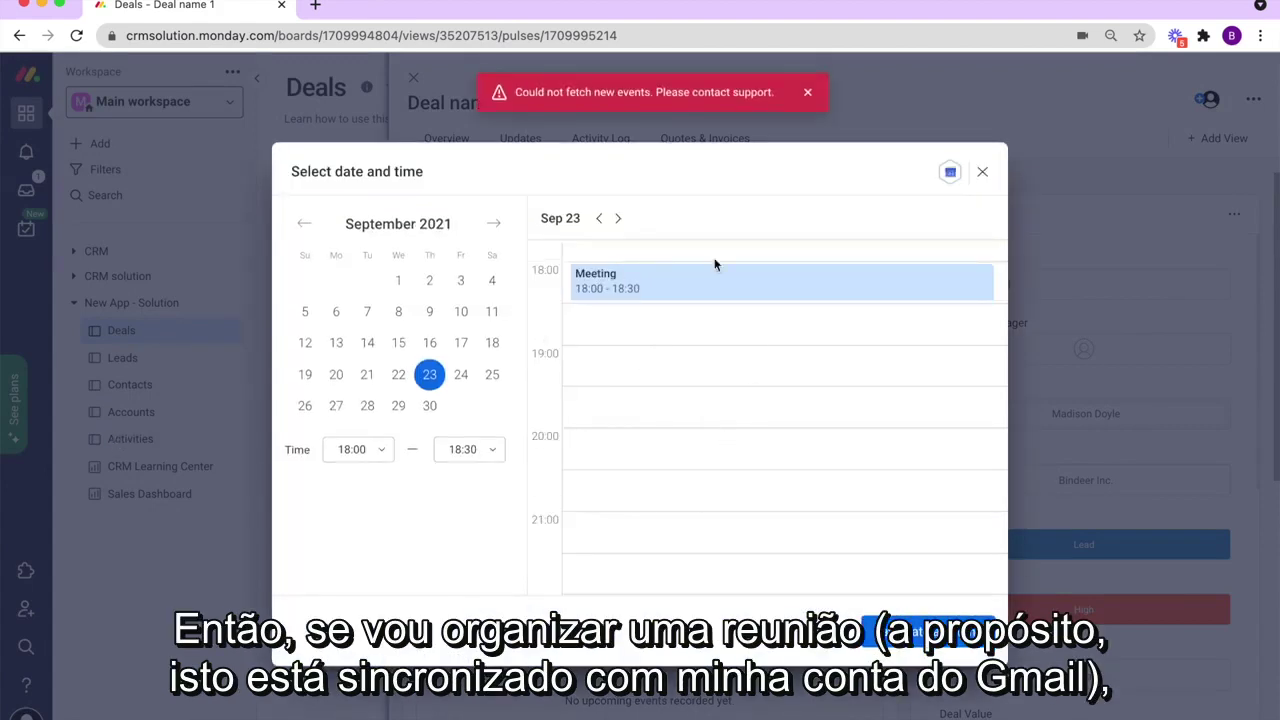
Dismiss the event fetch error, close the date-and-time picker, and open the Activities board.
{"action": "left_click", "coordinate": [807, 92]}
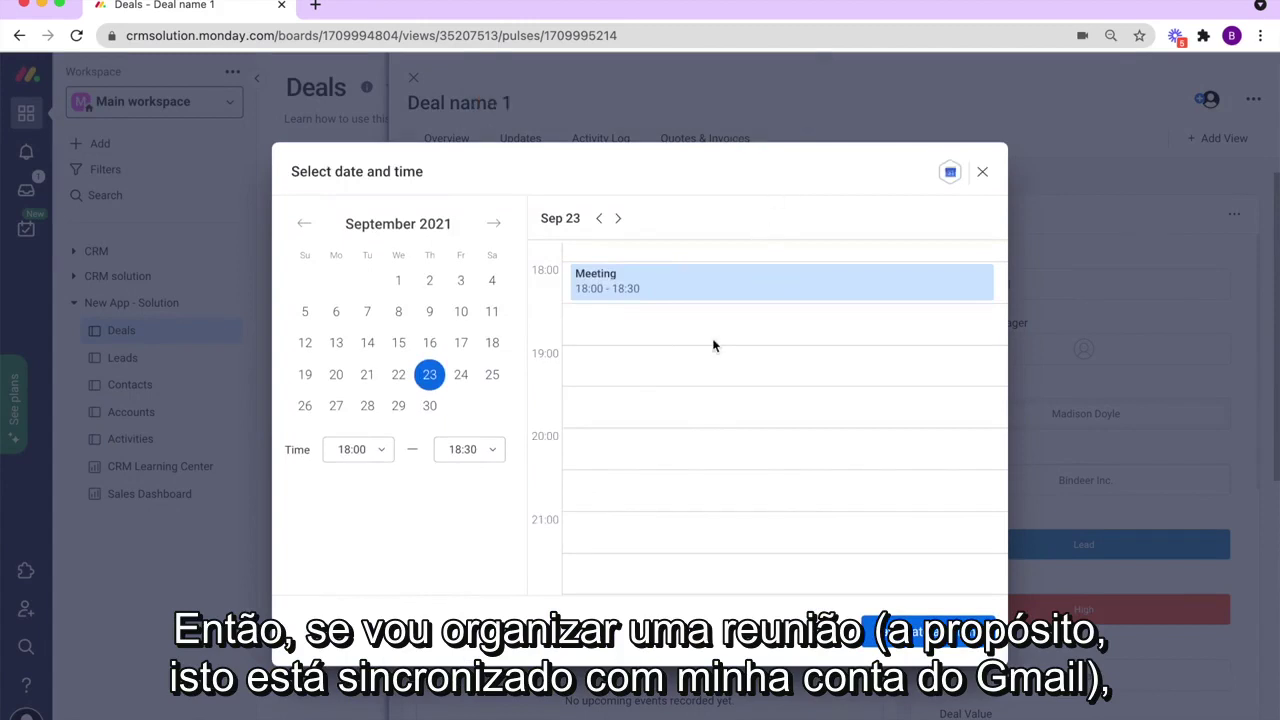
{"action": "scroll", "coordinate": [689, 357], "scroll_direction": "up", "scroll_amount": 3}
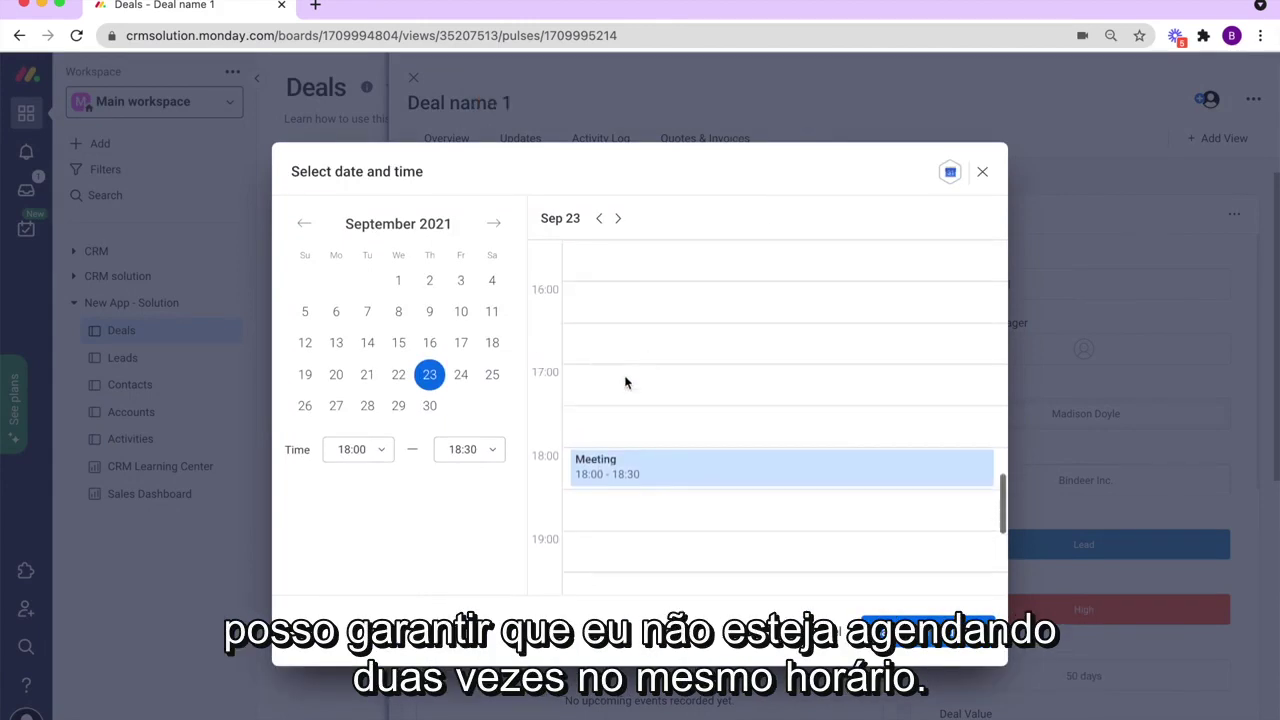
{"action": "left_click", "coordinate": [982, 173]}
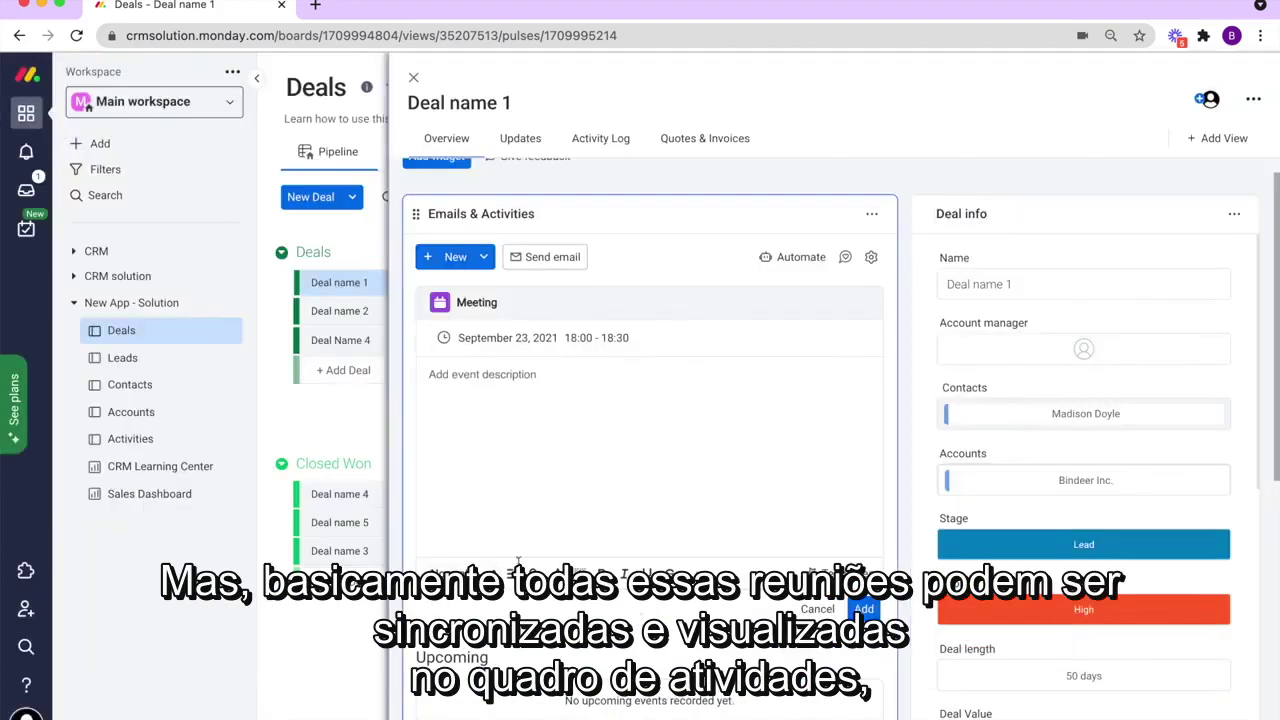
{"action": "left_click", "coordinate": [125, 448]}
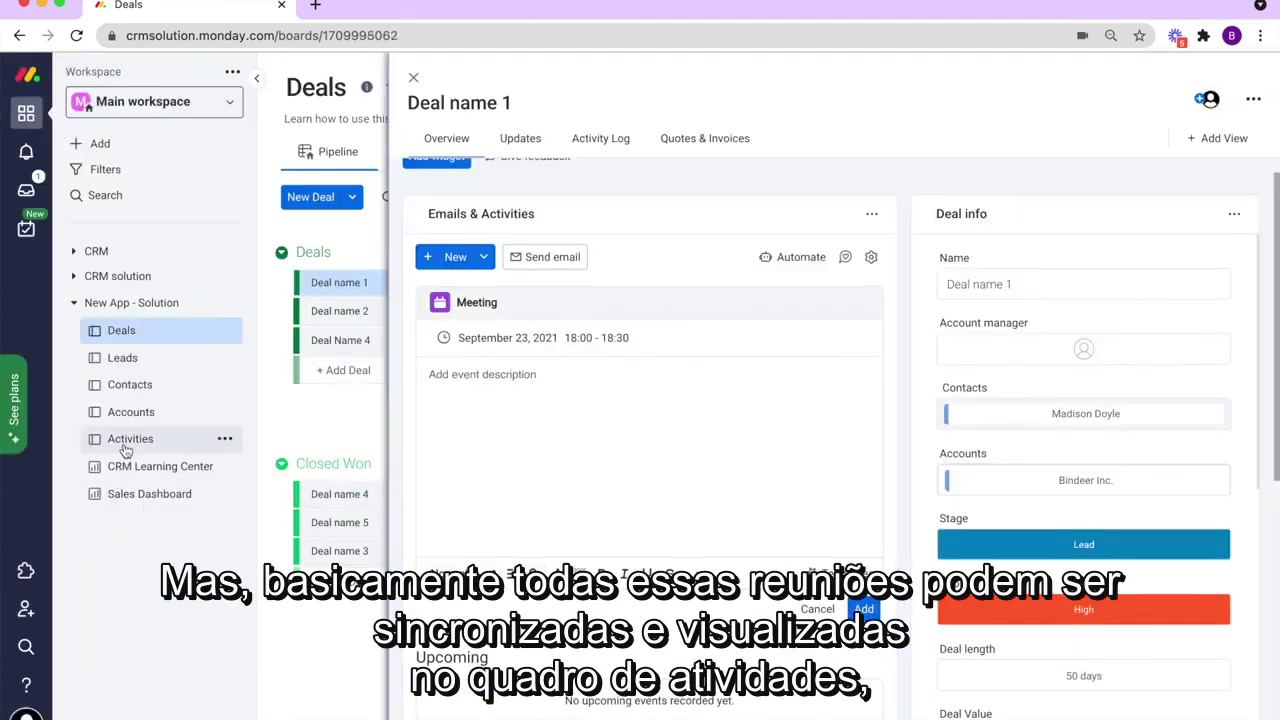